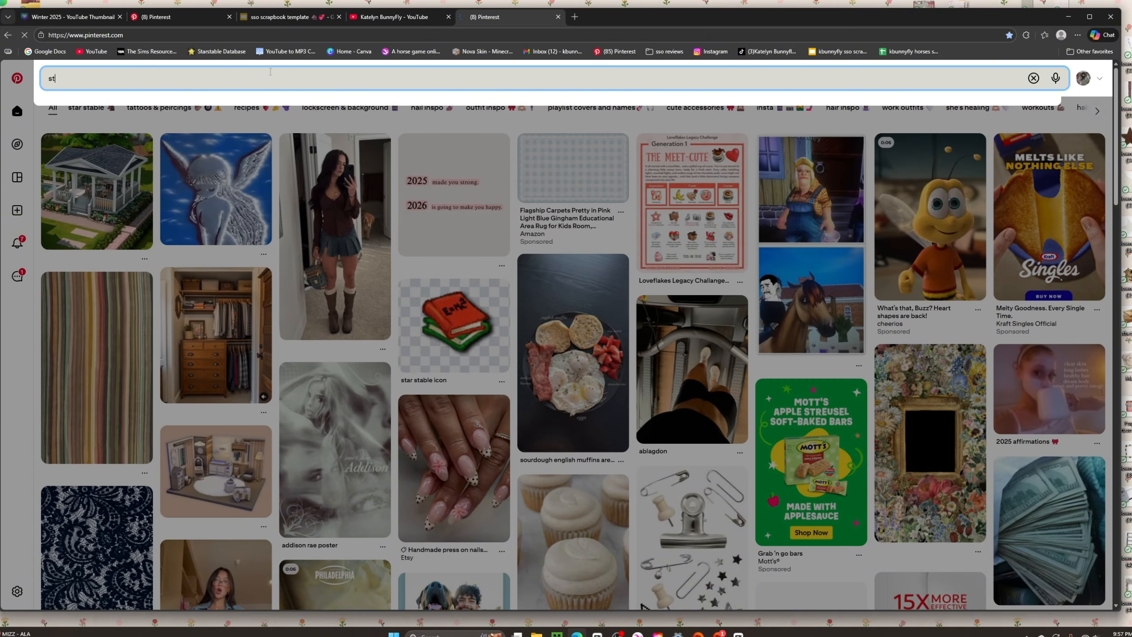
Search Pinterest for "star stable digital scrapbook" and look through the resulting pins.
type("ar stable digital scrapbook")
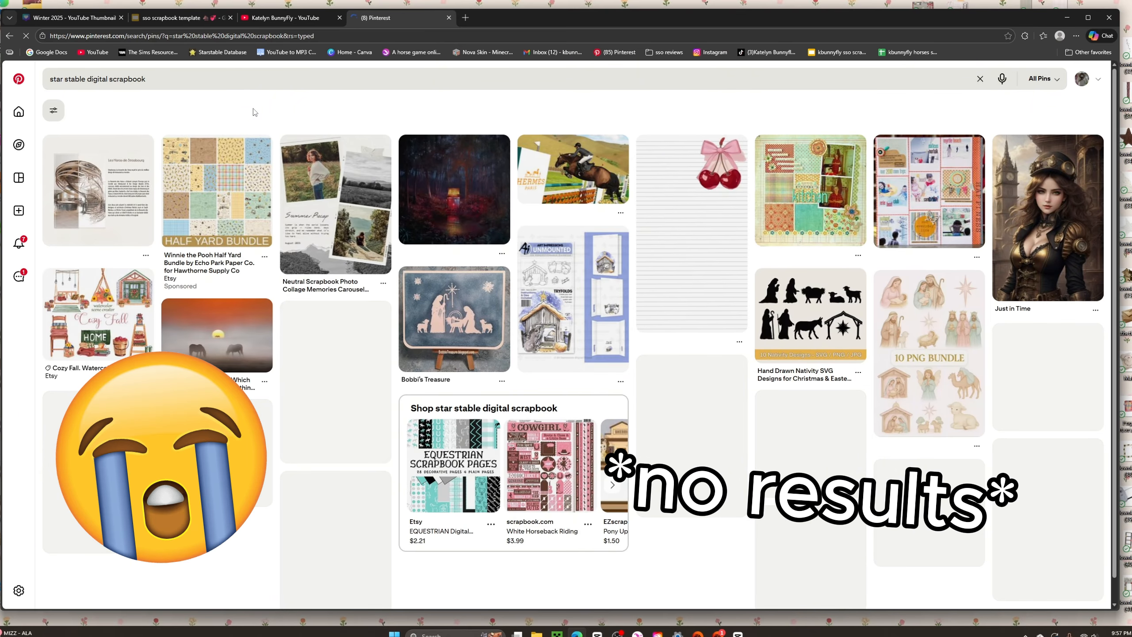
scroll(259, 110, "down", 6)
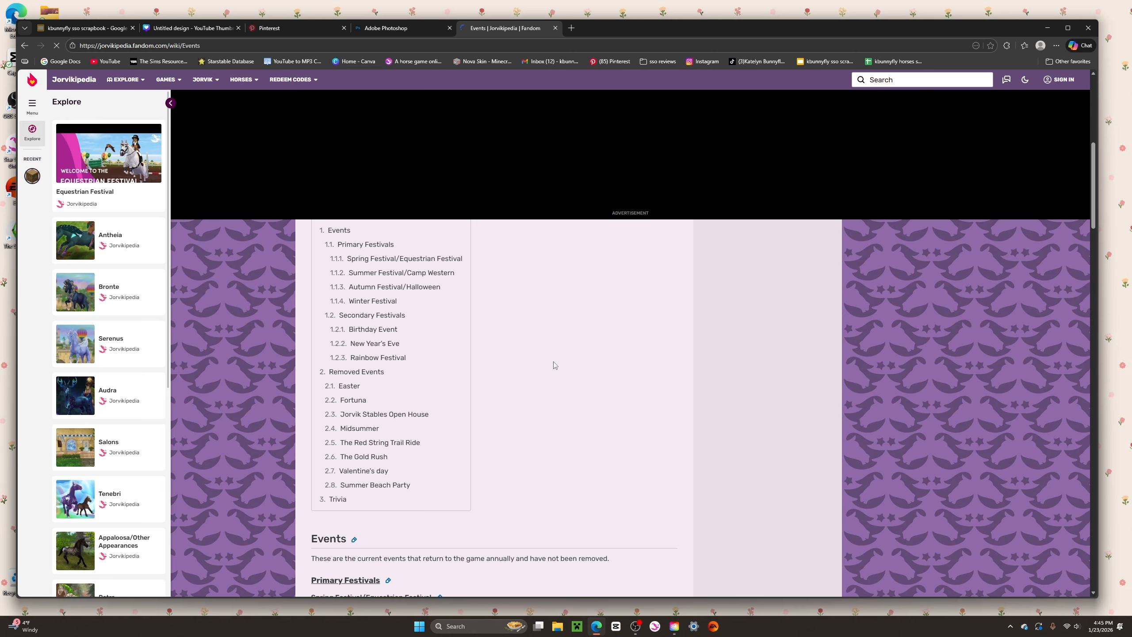
Review the Contents list of festivals and removed events on the Jorvikipedia Events page.
scroll(556, 359, "up", 2)
scroll(564, 353, "down", 1)
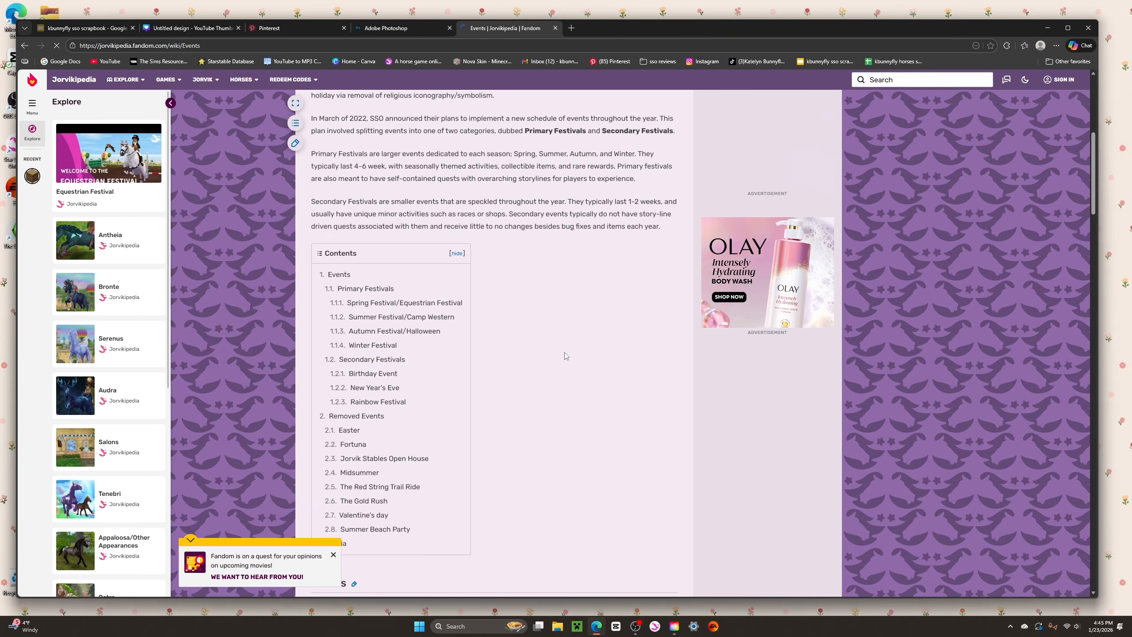
scroll(564, 353, "down", 1)
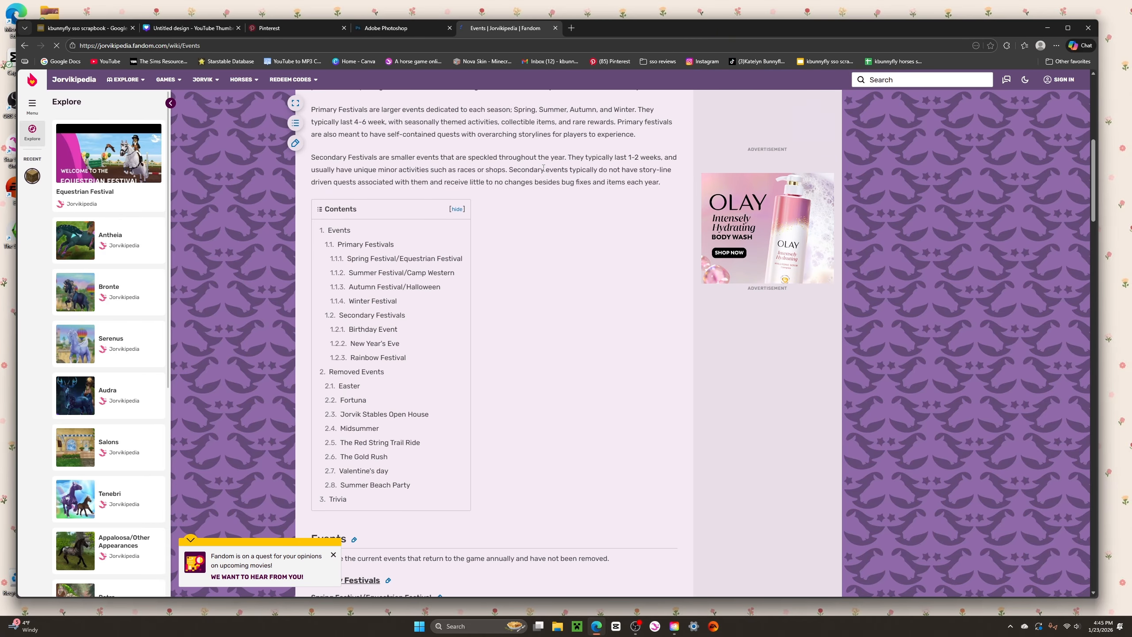
right_click(382, 387)
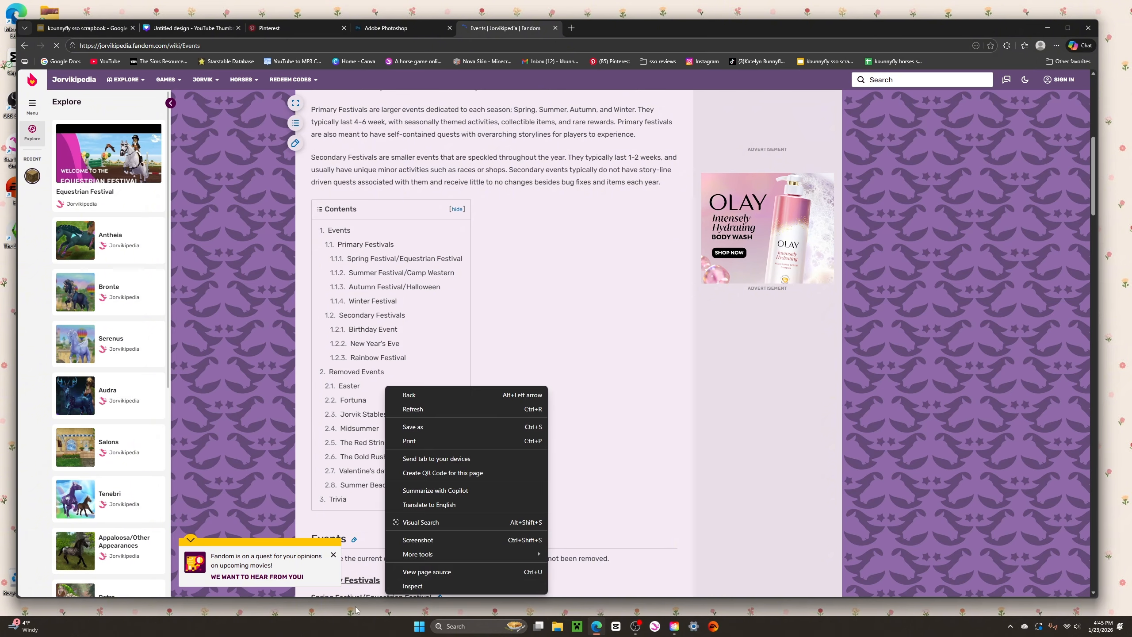
left_click(619, 376)
scroll(388, 330, "down", 2)
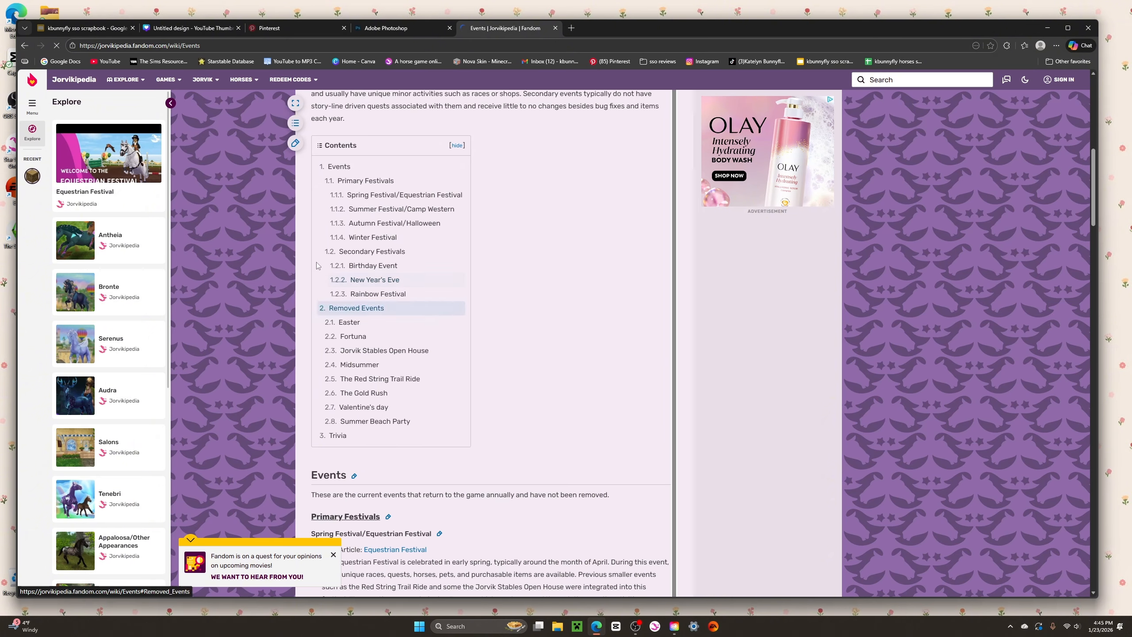
Switch to the Google Slides scrapbook, dismiss the Gemini offer, and view the cover and the Winter 2025 slide.
left_click(87, 28)
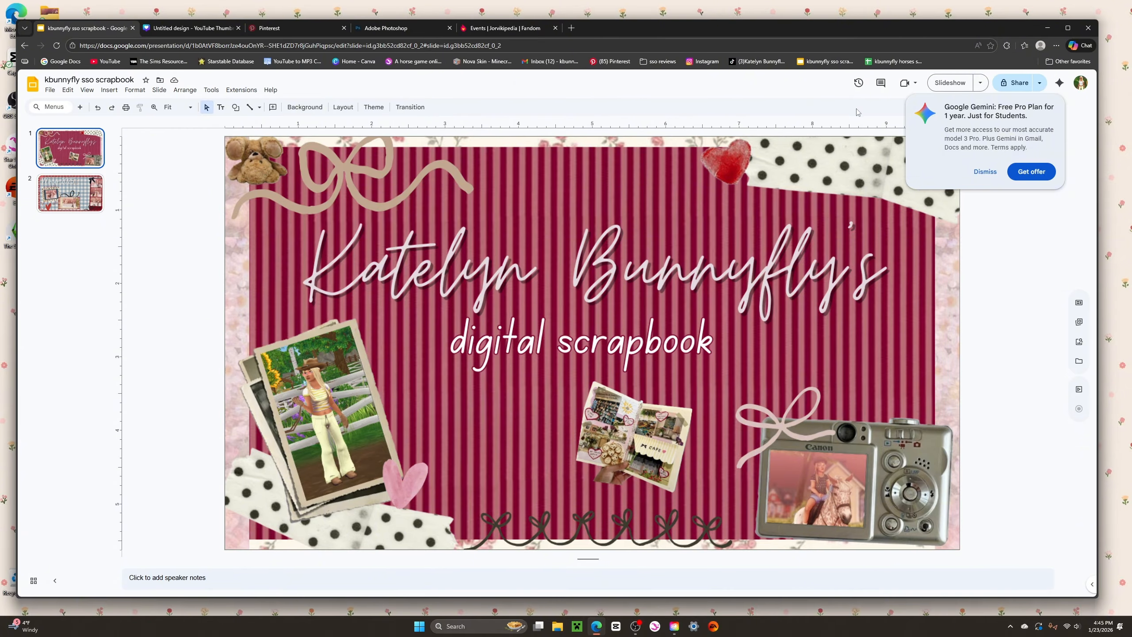
left_click(985, 171)
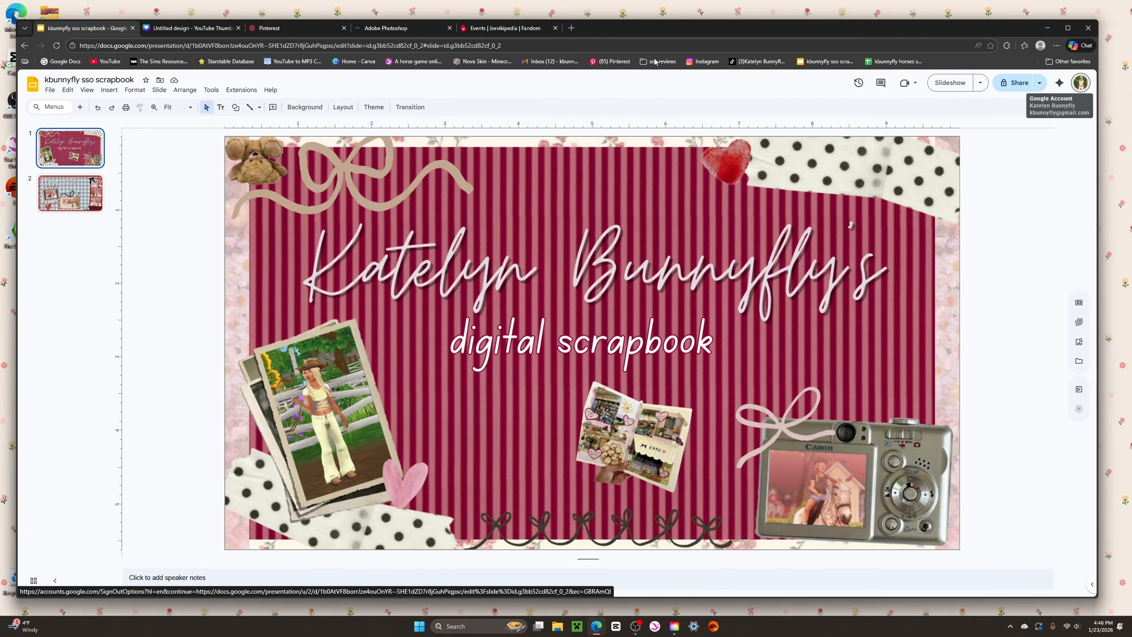
left_click(72, 199)
left_click(75, 154)
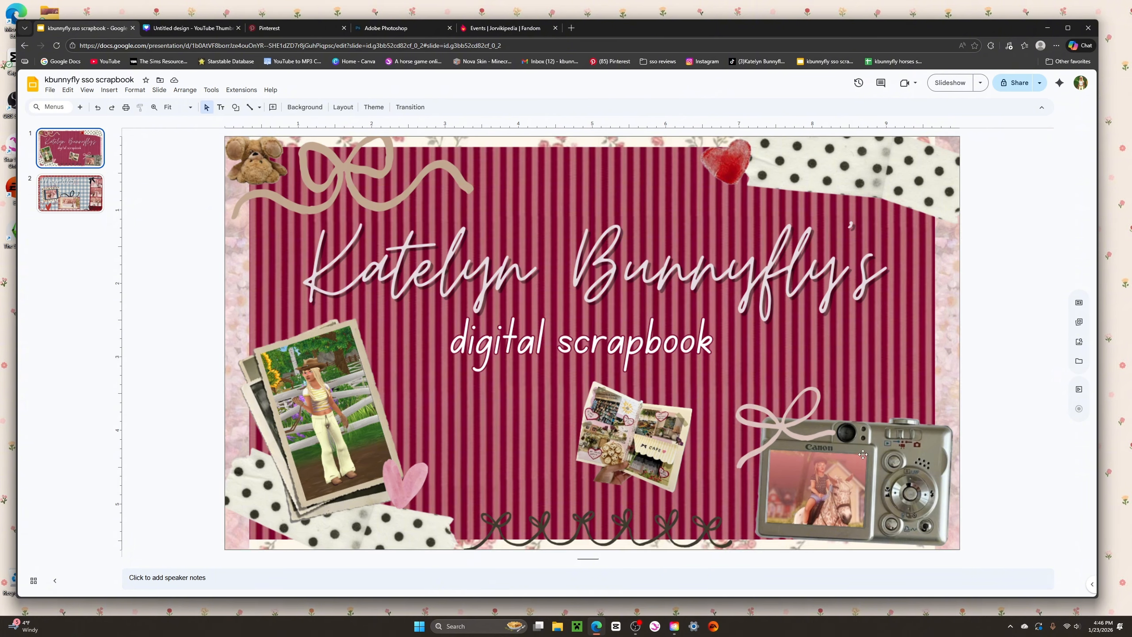
key("Down")
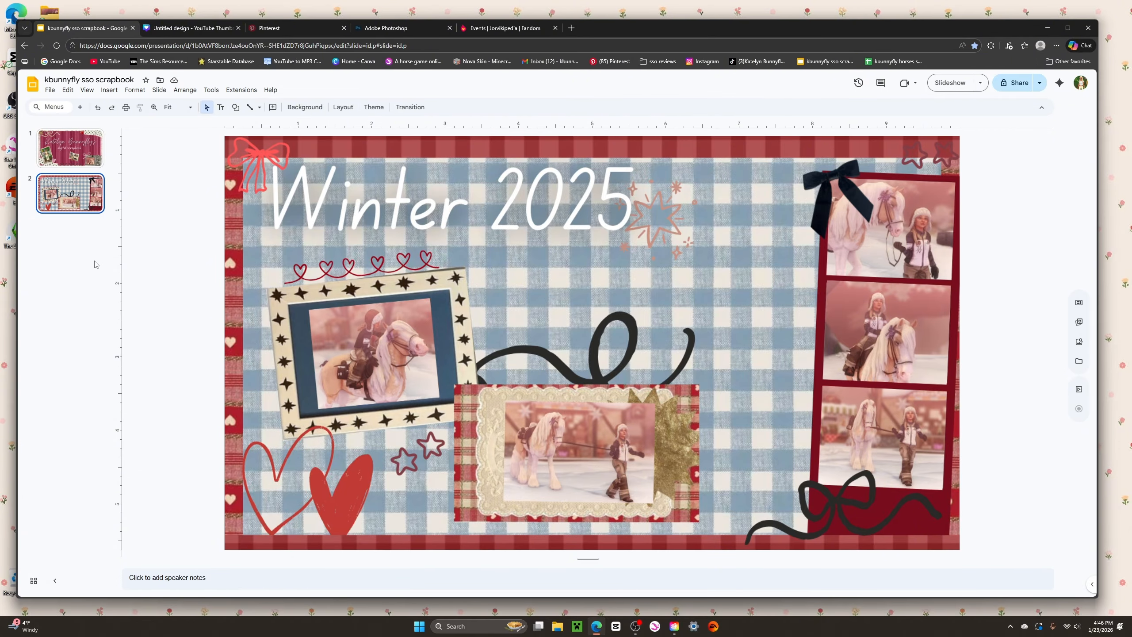
On Pinterest, go through the blue gingham frame pin to the navy clipboard note with stars, and download that image to the desktop.
left_click(290, 28)
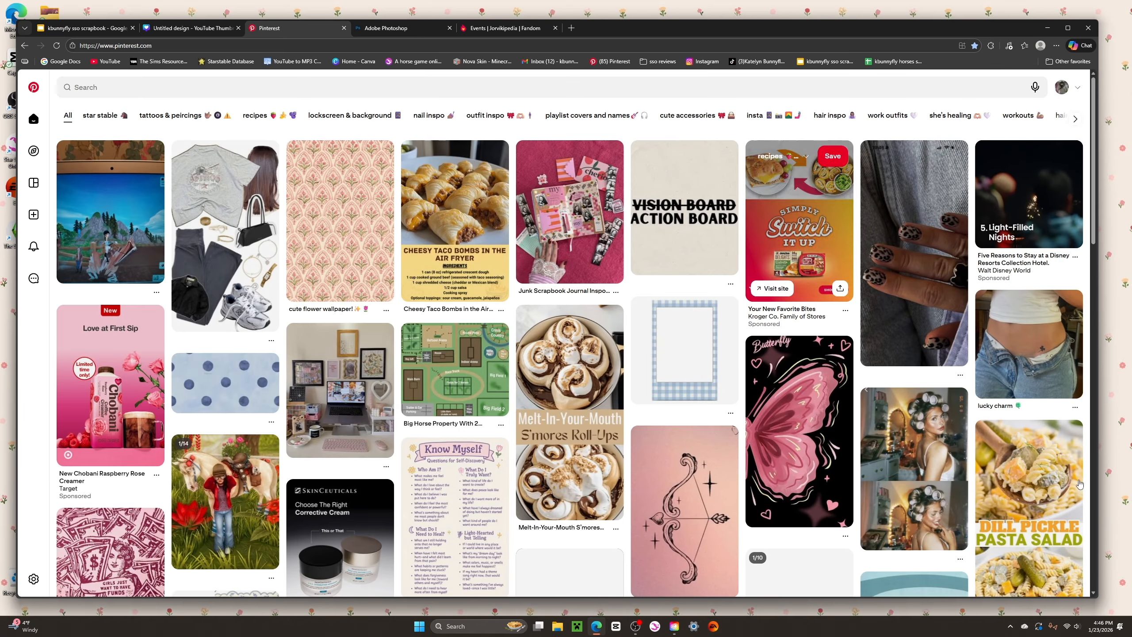
left_click_drag(716, 357, 721, 361)
left_click(709, 369)
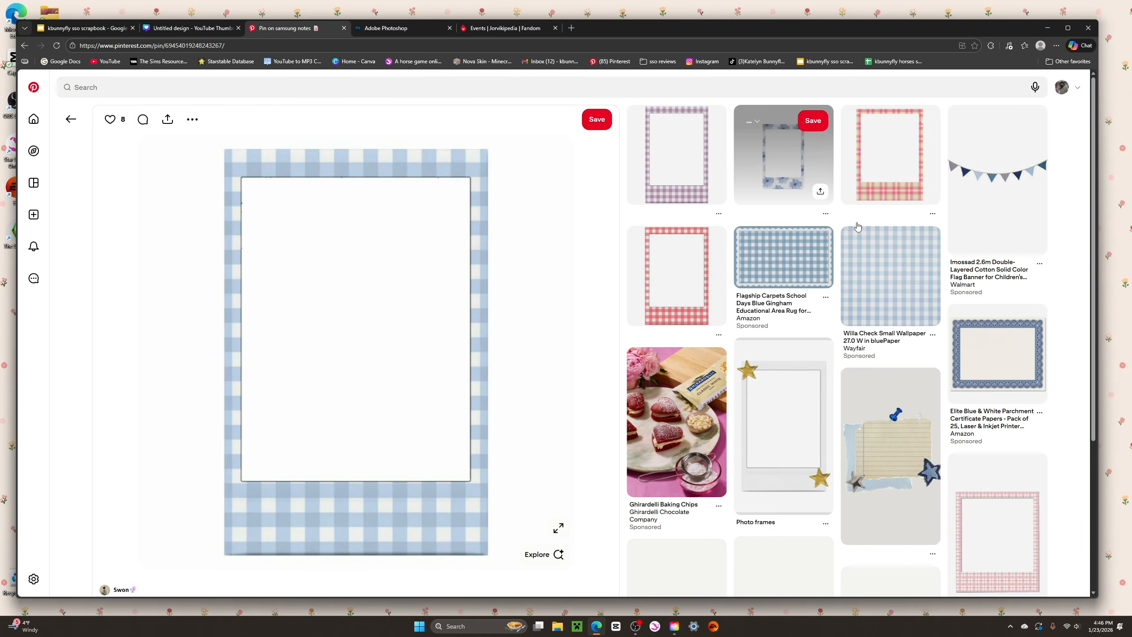
scroll(943, 325, "down", 3)
left_click(936, 325)
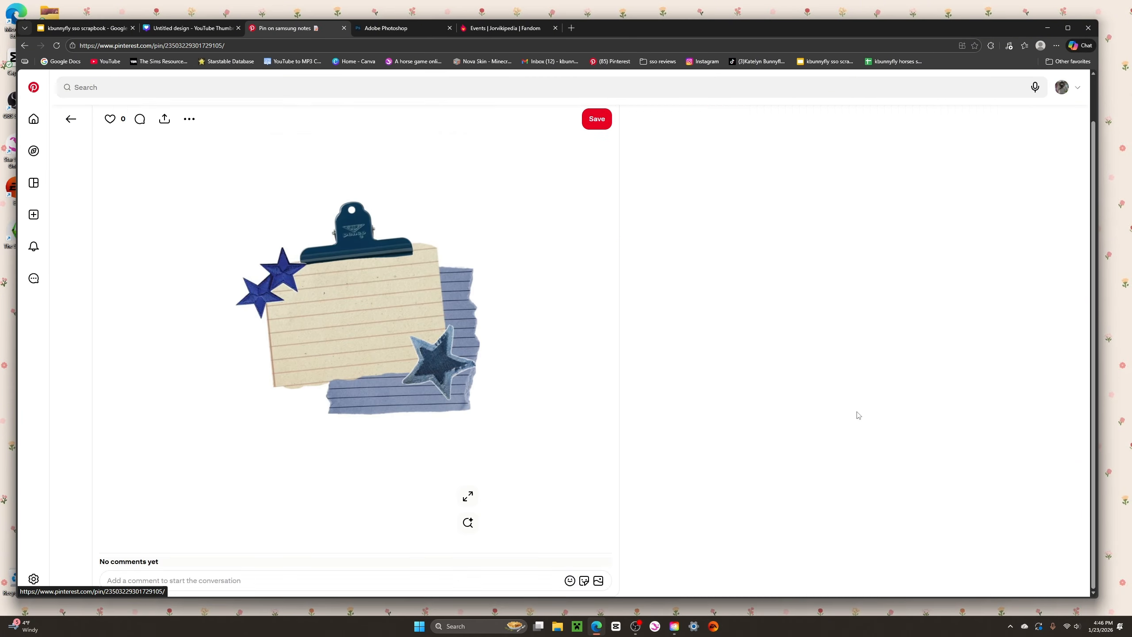
left_click(194, 119)
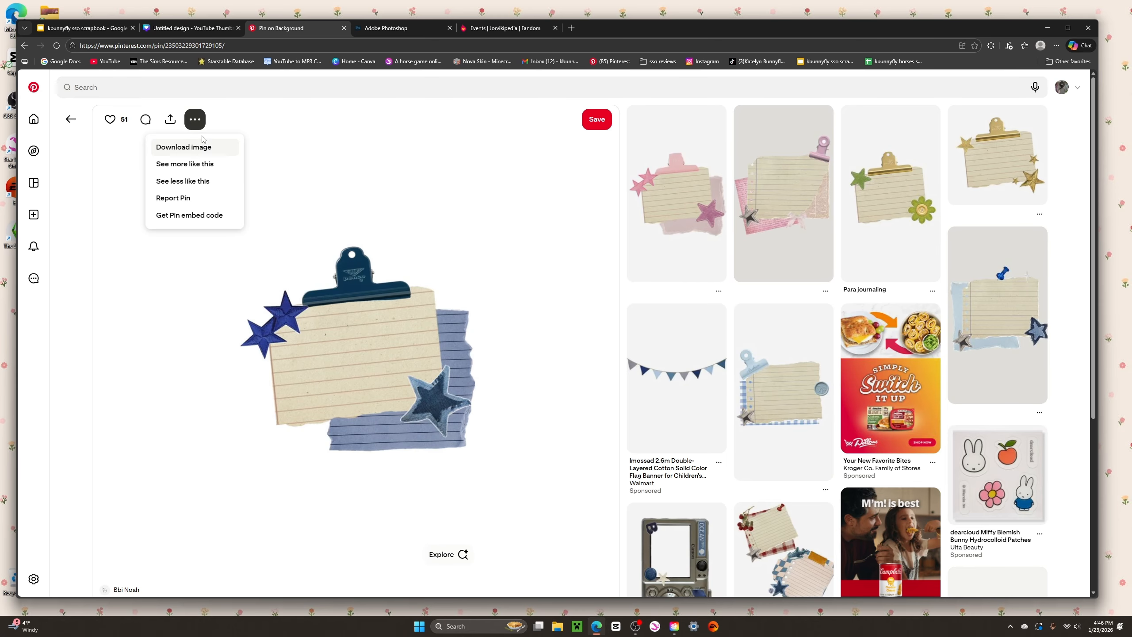
left_click(192, 147)
left_click_drag(929, 85, 1119, 58)
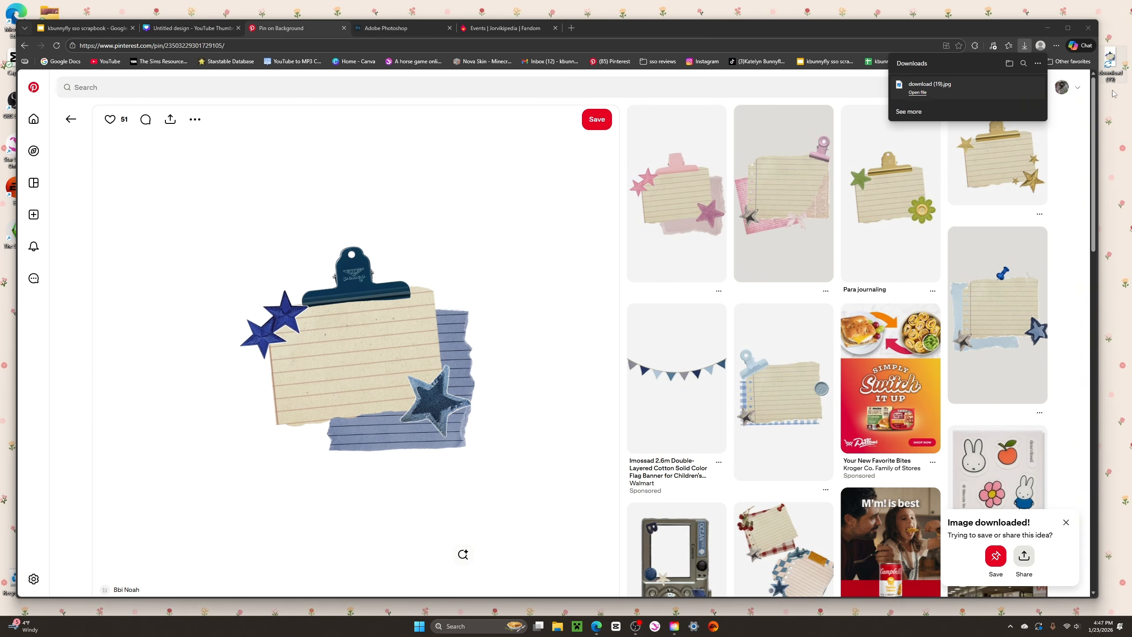
Return to the gingham frame's related pins and download the silver square camera frame image.
left_click(70, 119)
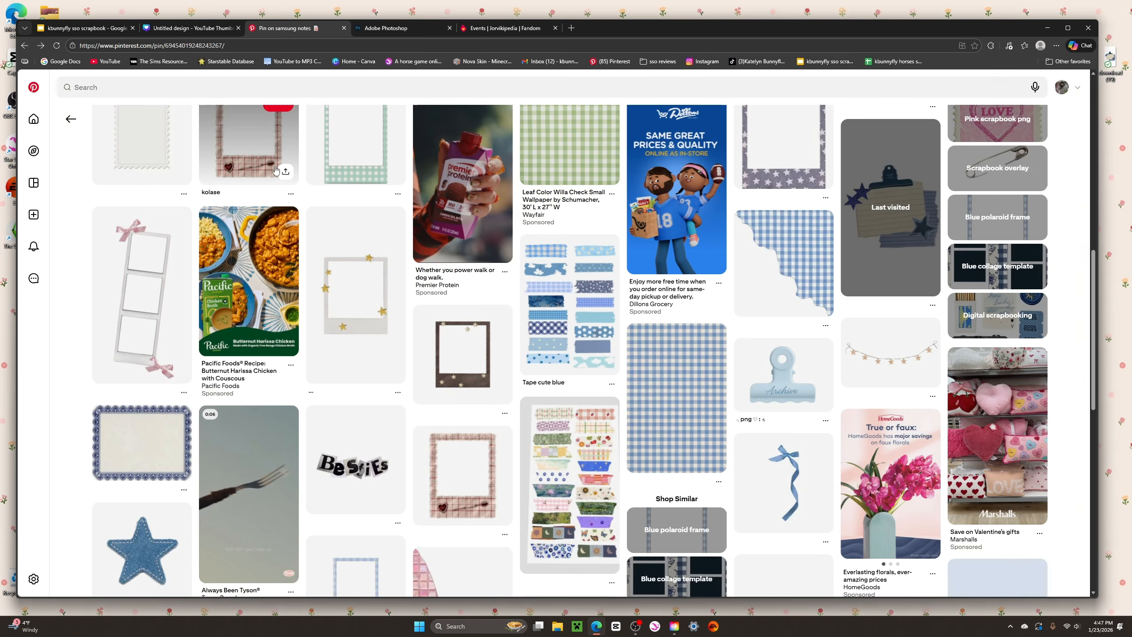
left_click(488, 243)
left_click(199, 119)
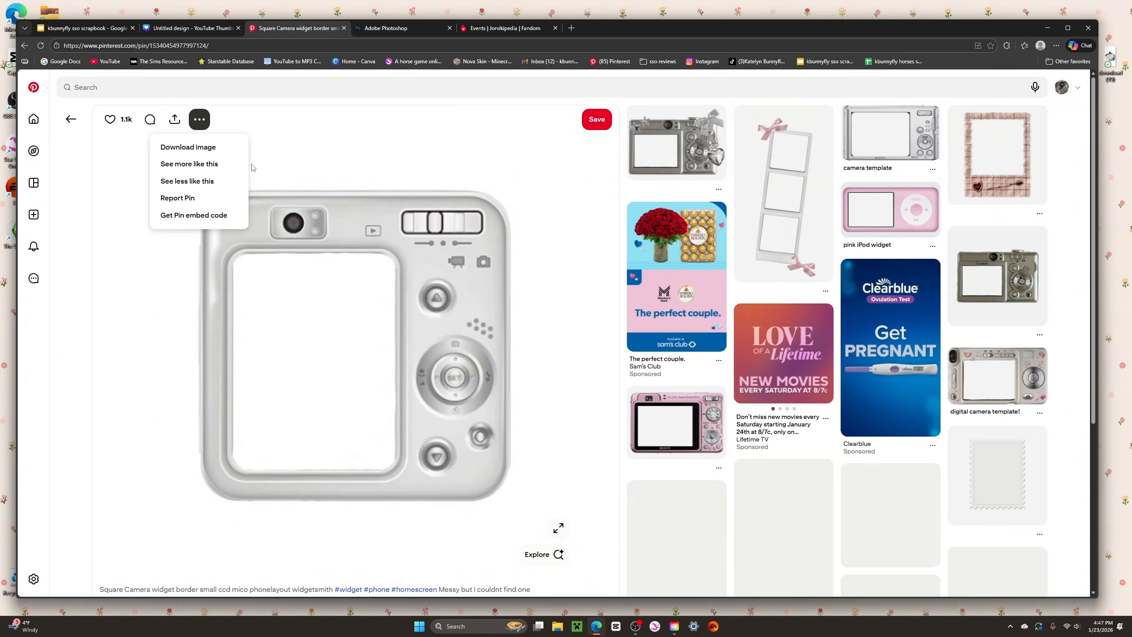
left_click(191, 147)
Open the related three-photo strip pin with pink bows and download its image.
left_click(783, 192)
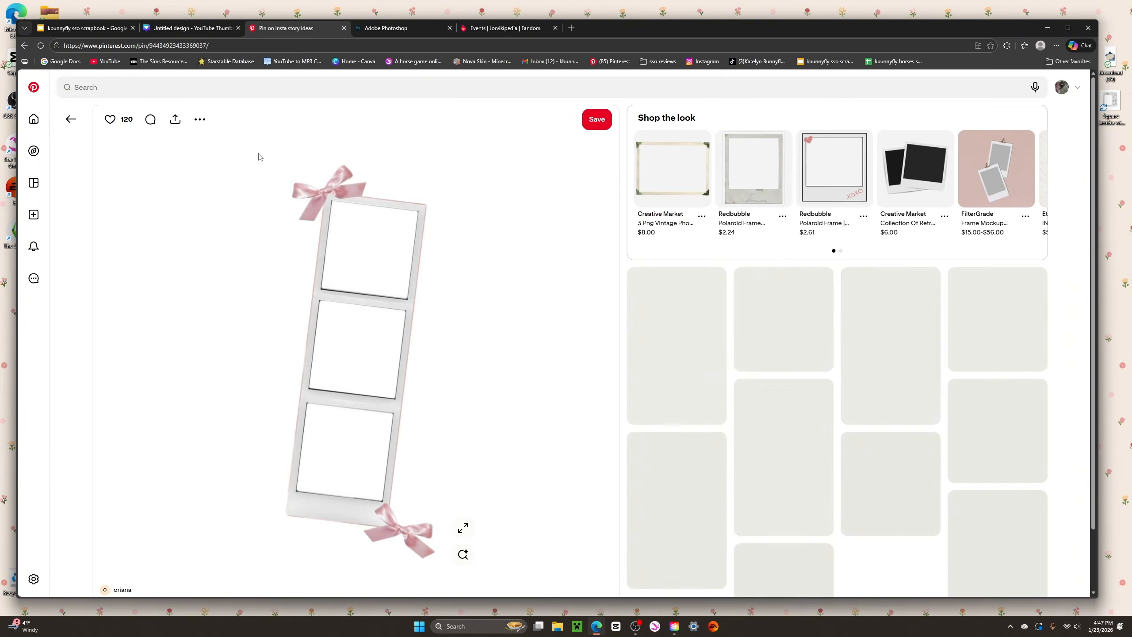
left_click(199, 119)
left_click(192, 148)
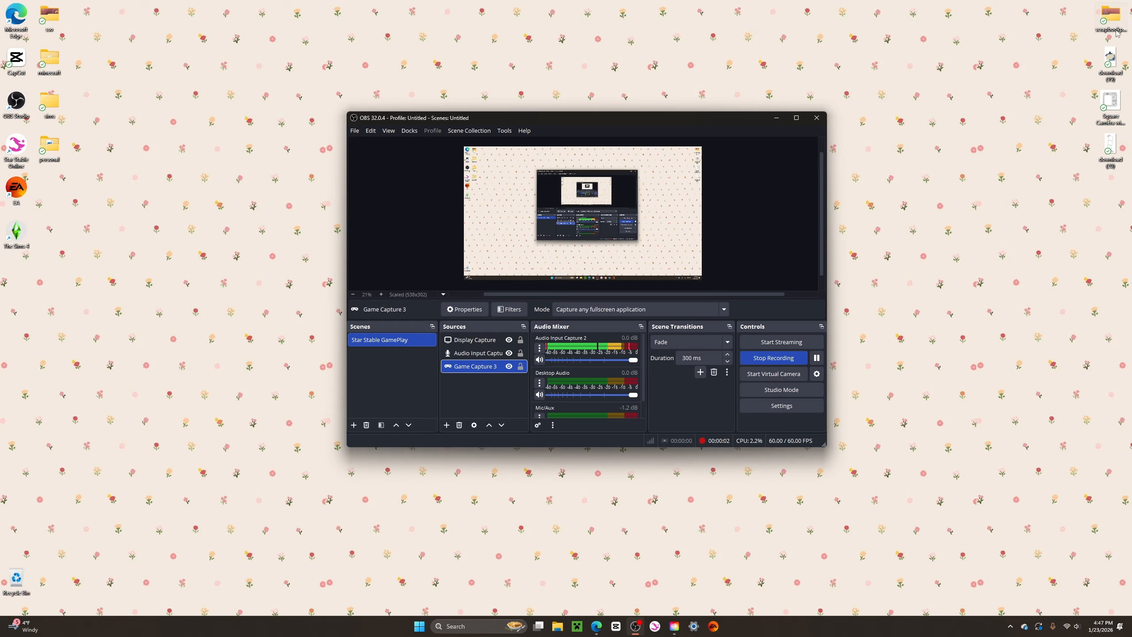
Open the scrapbook pictures folder on the desktop and look through the Star Stable screenshots for scrapbook photos.
double_click(1114, 24)
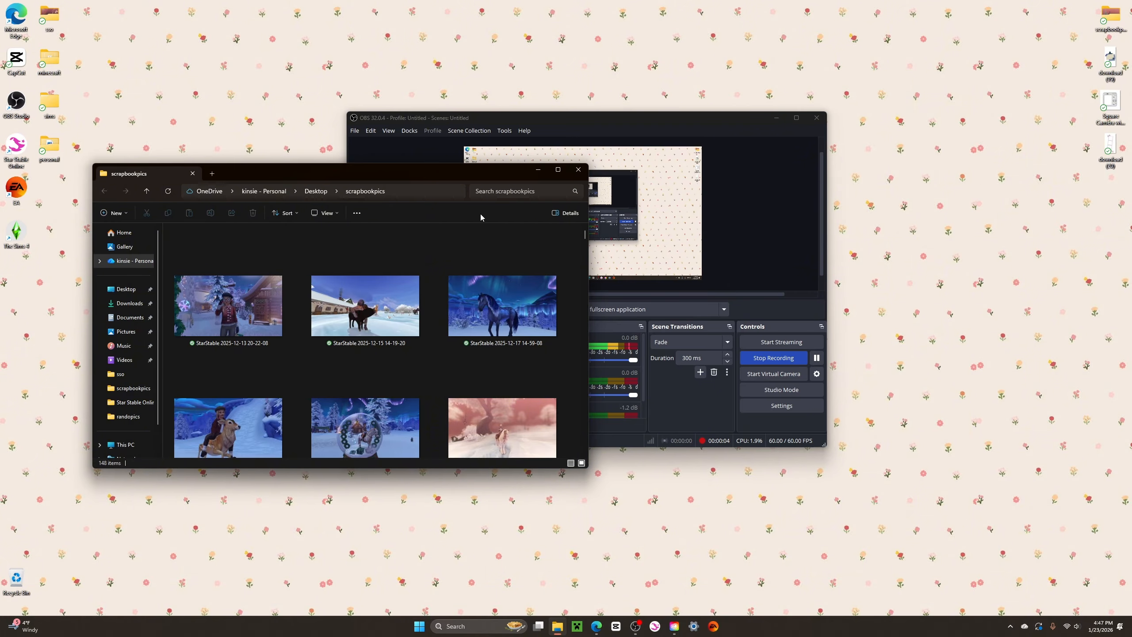
scroll(472, 330, "down", 5)
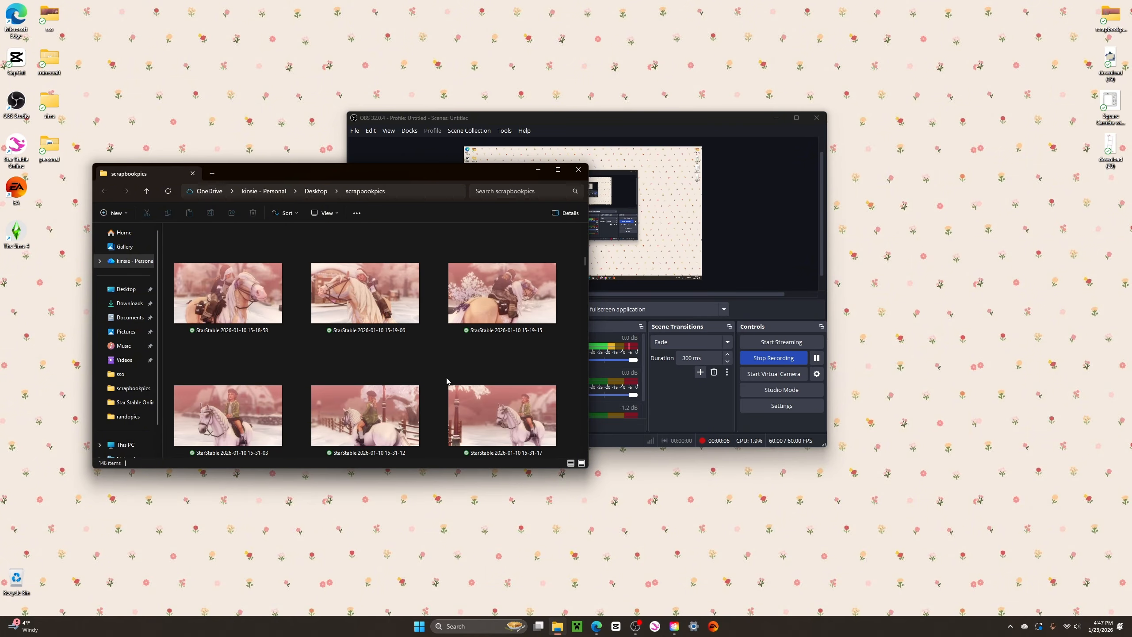
scroll(482, 348, "up", 5)
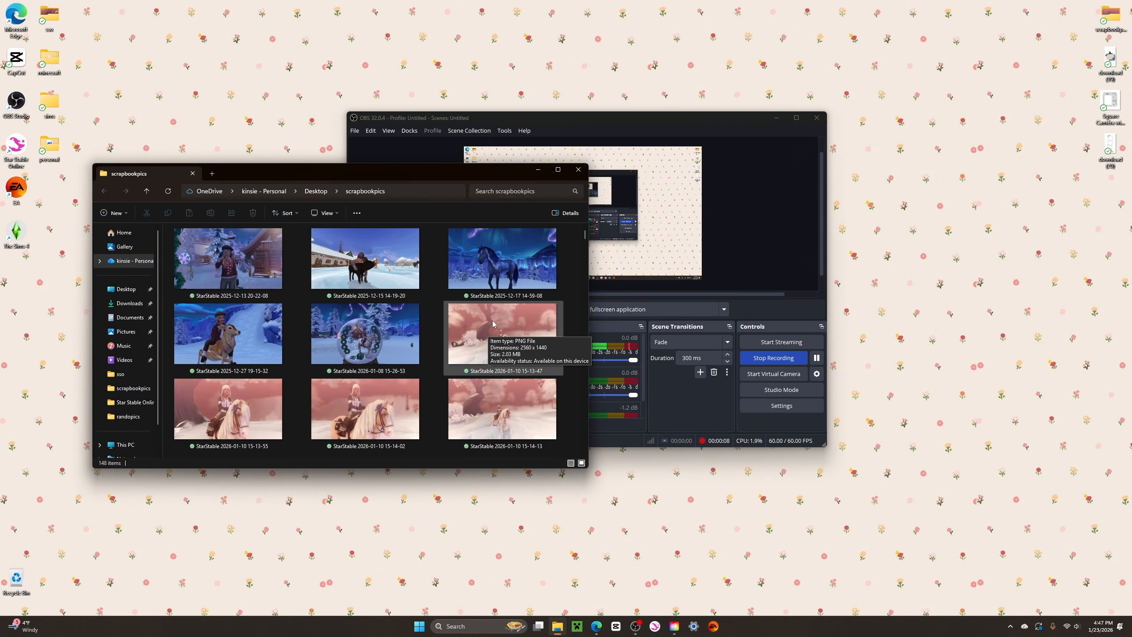
scroll(494, 325, "down", 3)
scroll(493, 324, "up", 3)
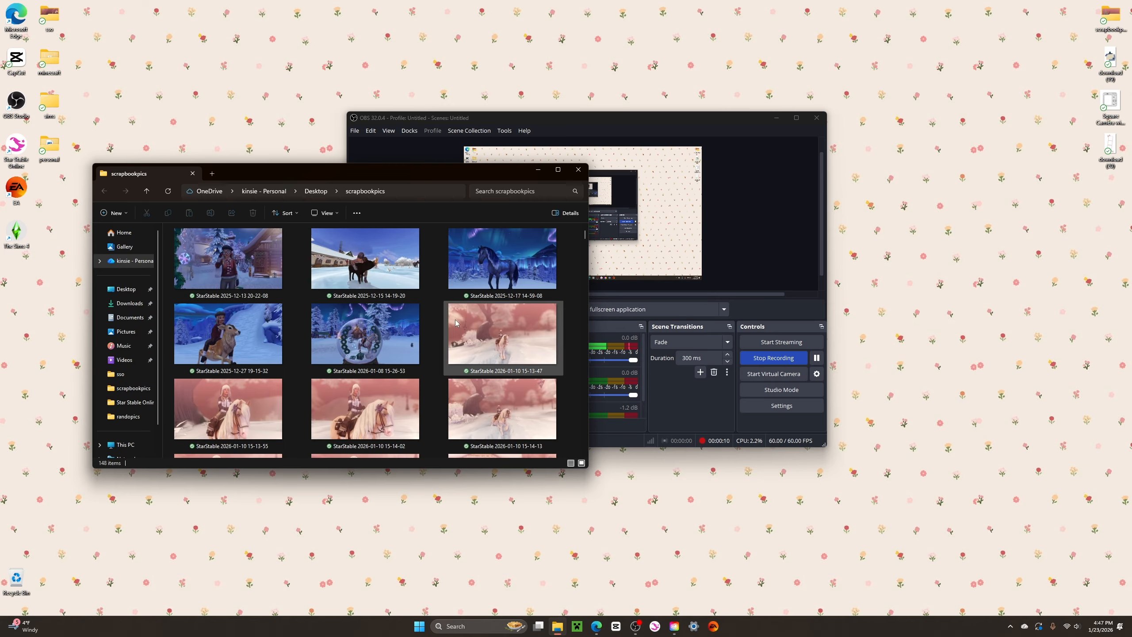
scroll(455, 322, "down", 2)
scroll(379, 336, "down", 2)
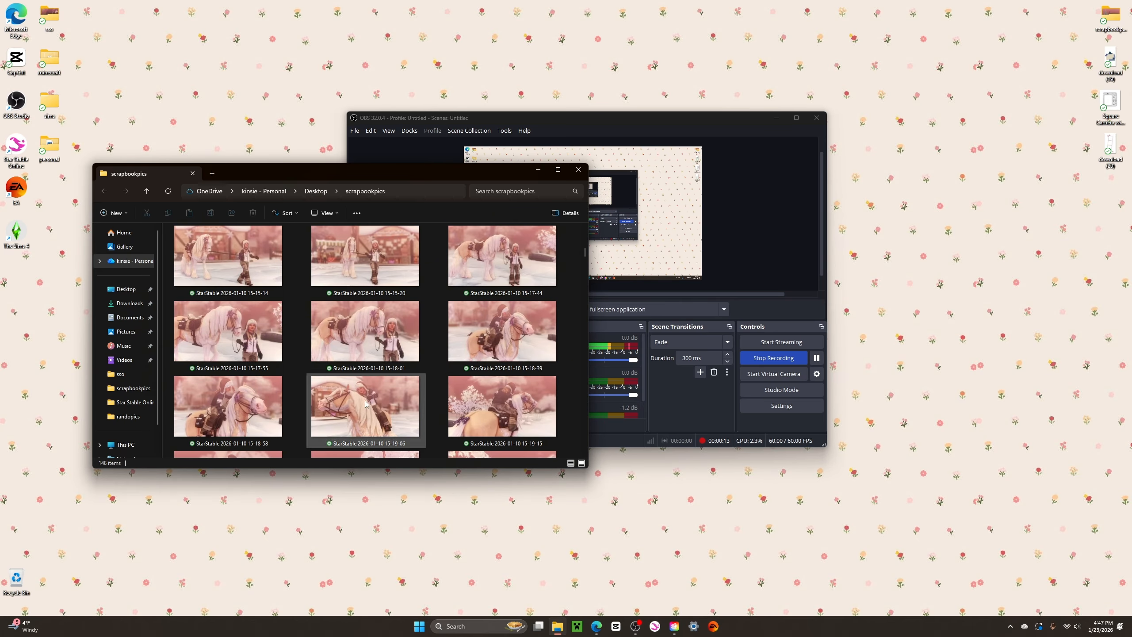
scroll(313, 384, "down", 3)
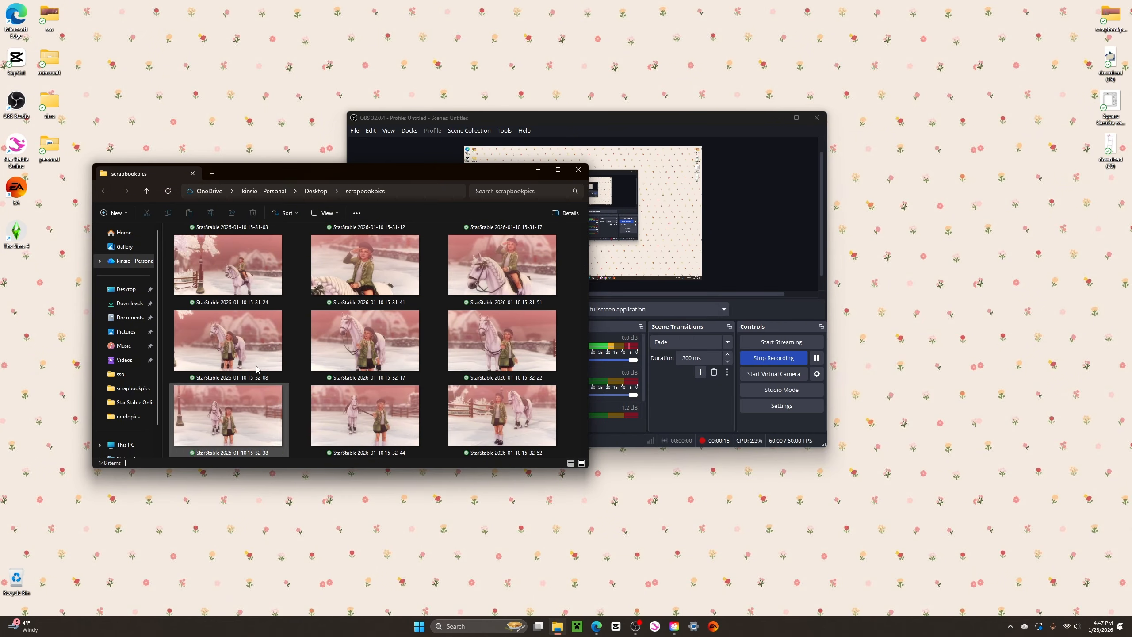
scroll(489, 316, "down", 3)
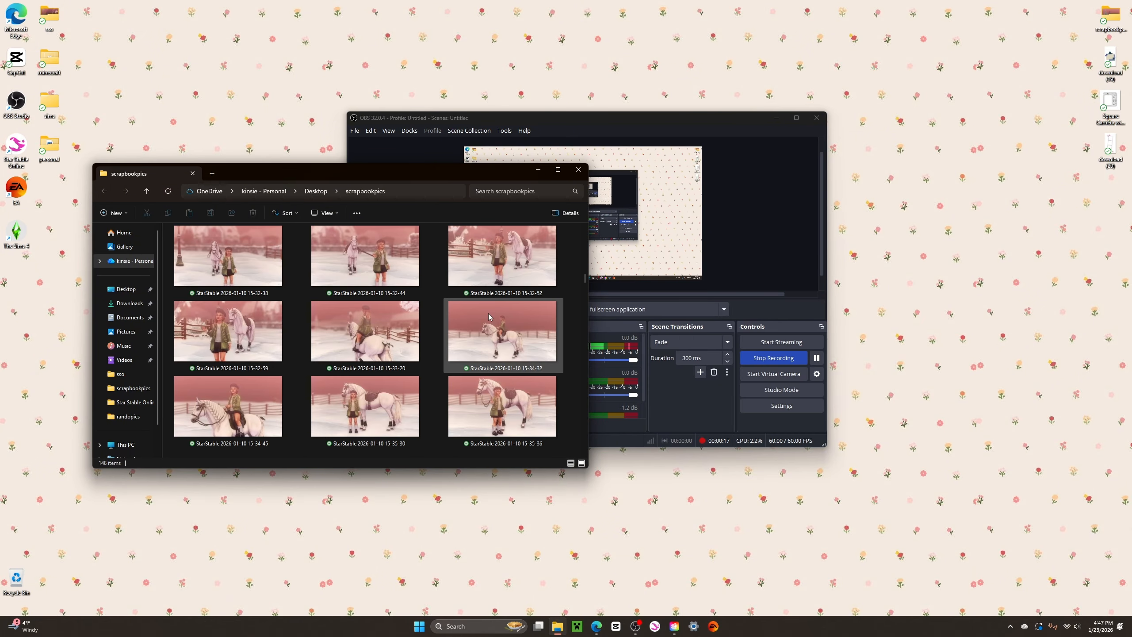
scroll(489, 317, "down", 10)
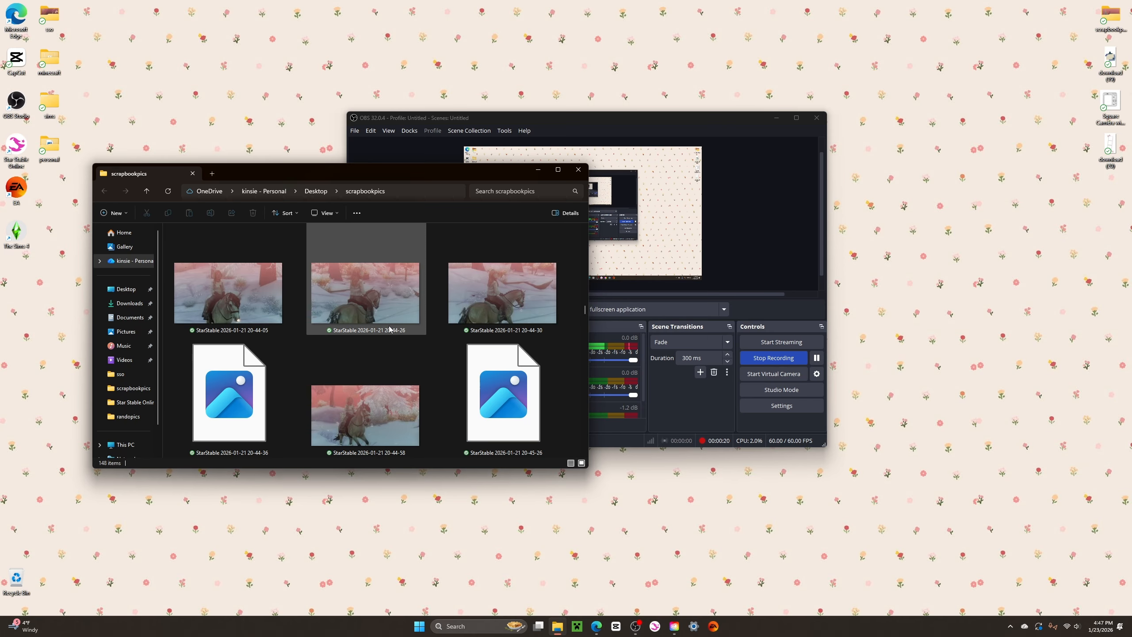
scroll(389, 329, "down", 5)
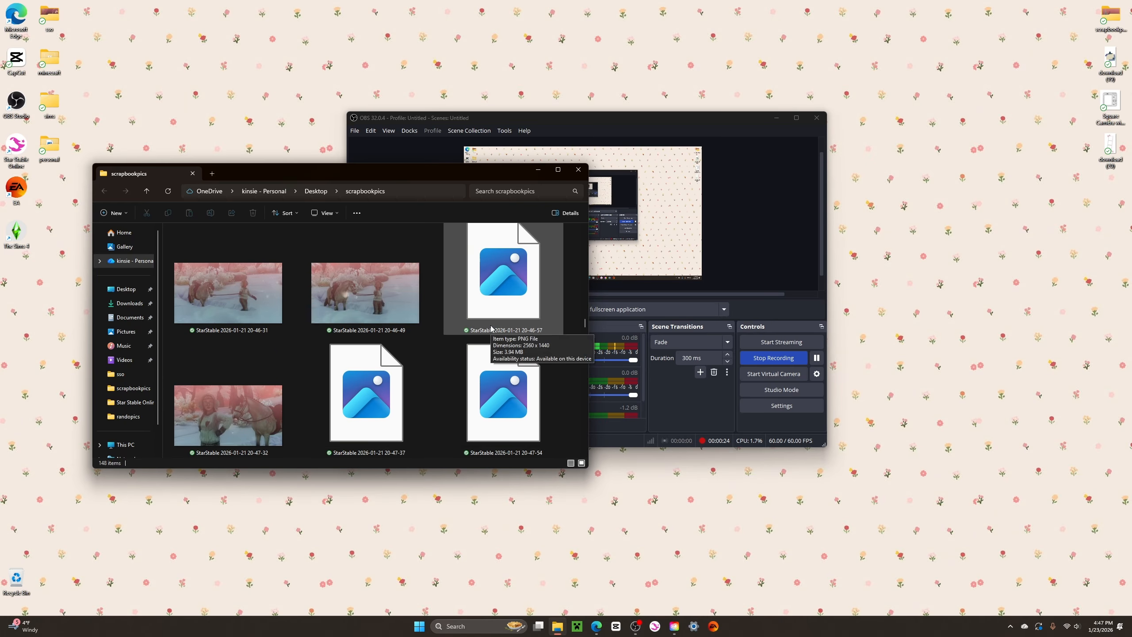
scroll(491, 329, "down", 6)
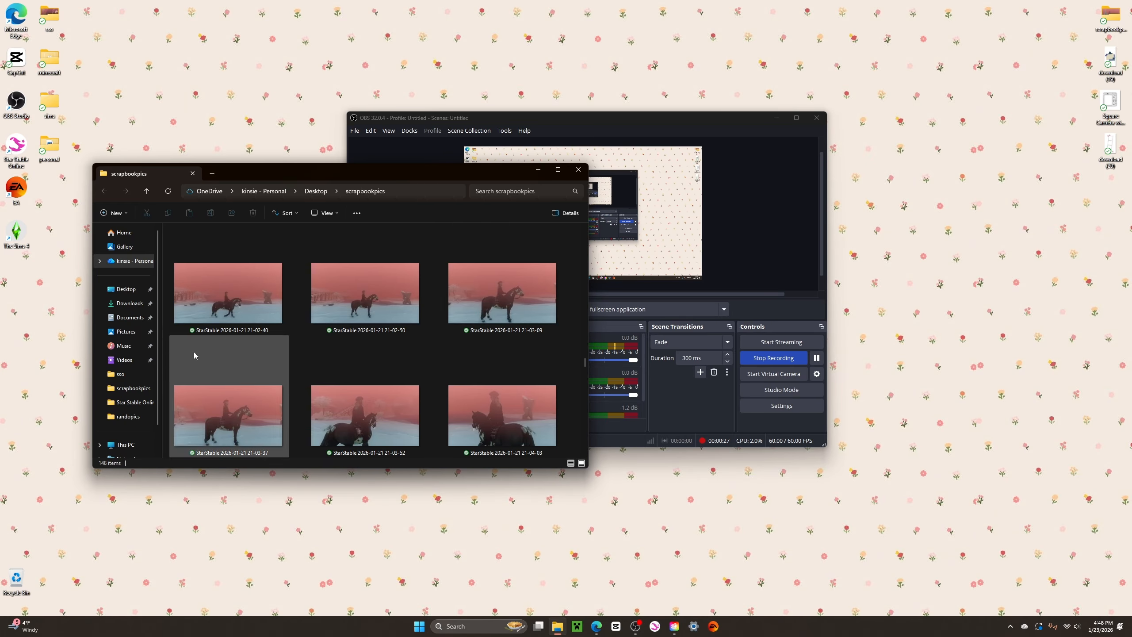
scroll(366, 379, "down", 5)
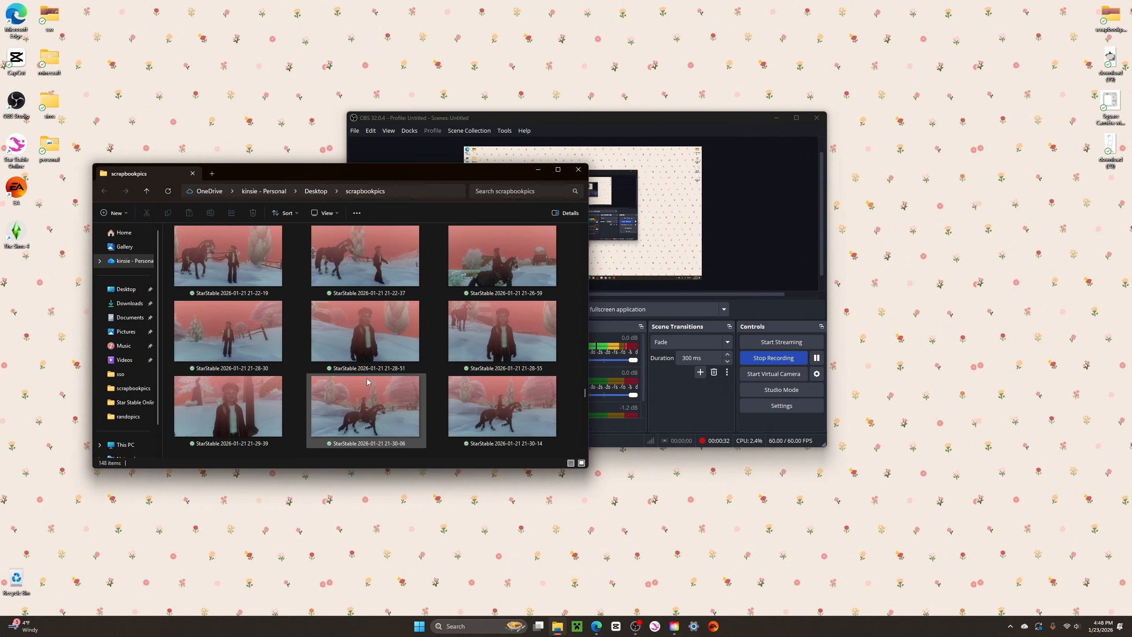
scroll(379, 372, "down", 5)
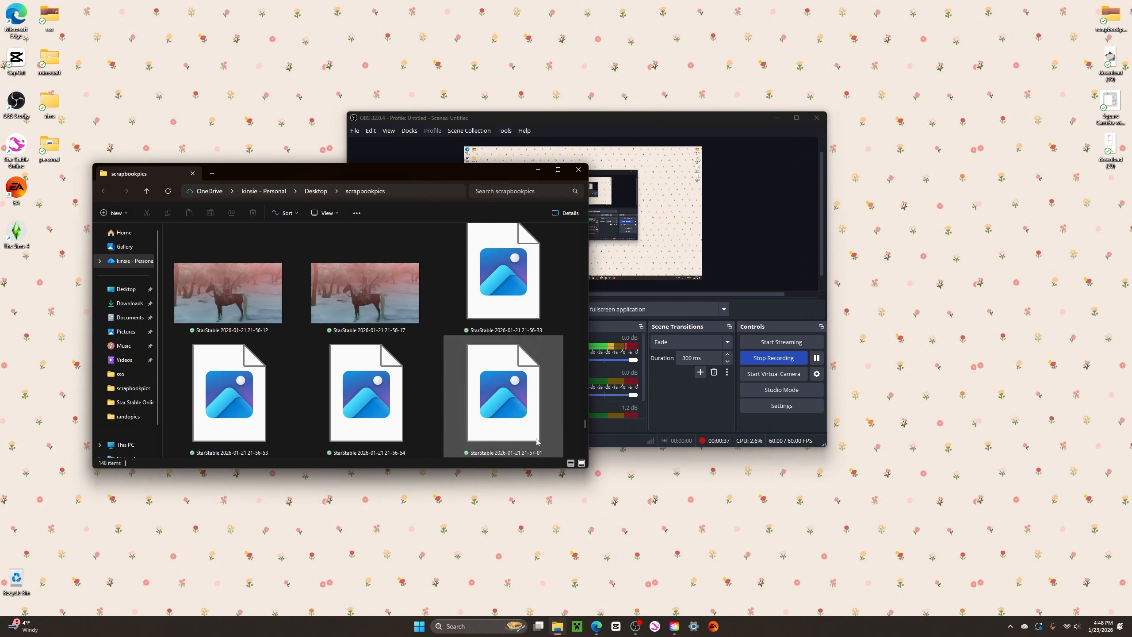
scroll(419, 330, "down", 2)
scroll(419, 330, "down", 2)
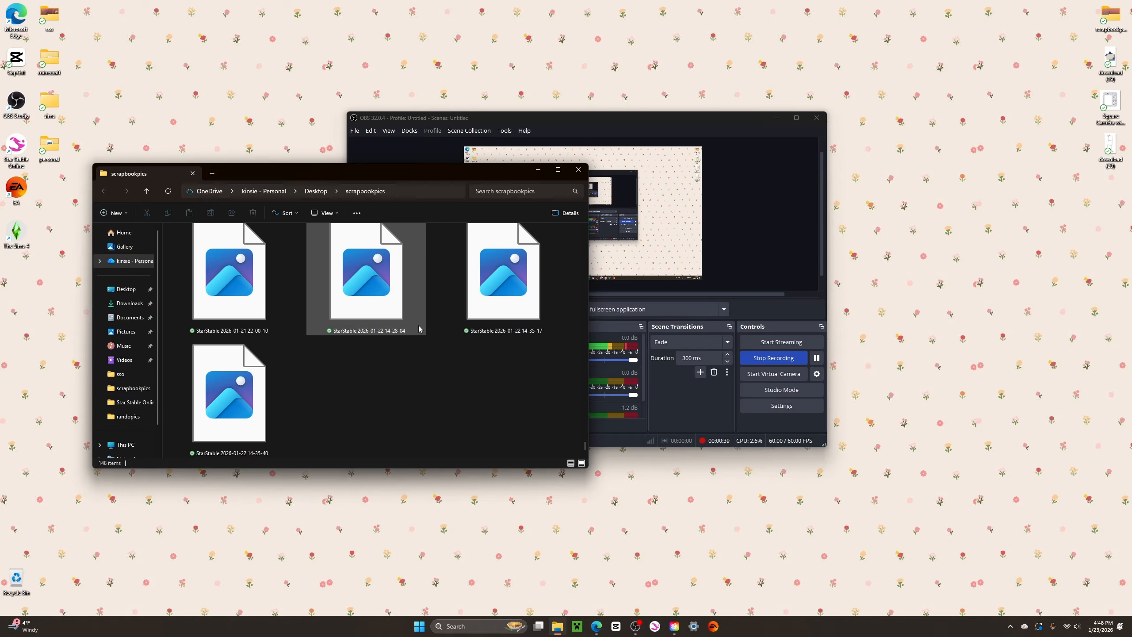
scroll(419, 330, "up", 1)
scroll(357, 359, "up", 3)
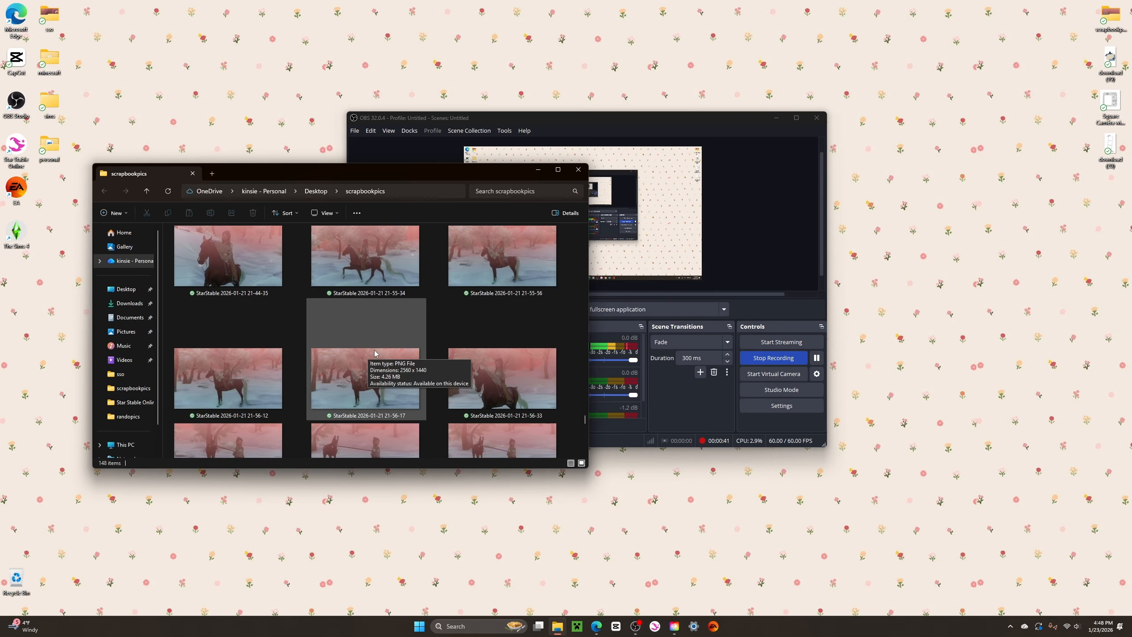
scroll(401, 339, "up", 5)
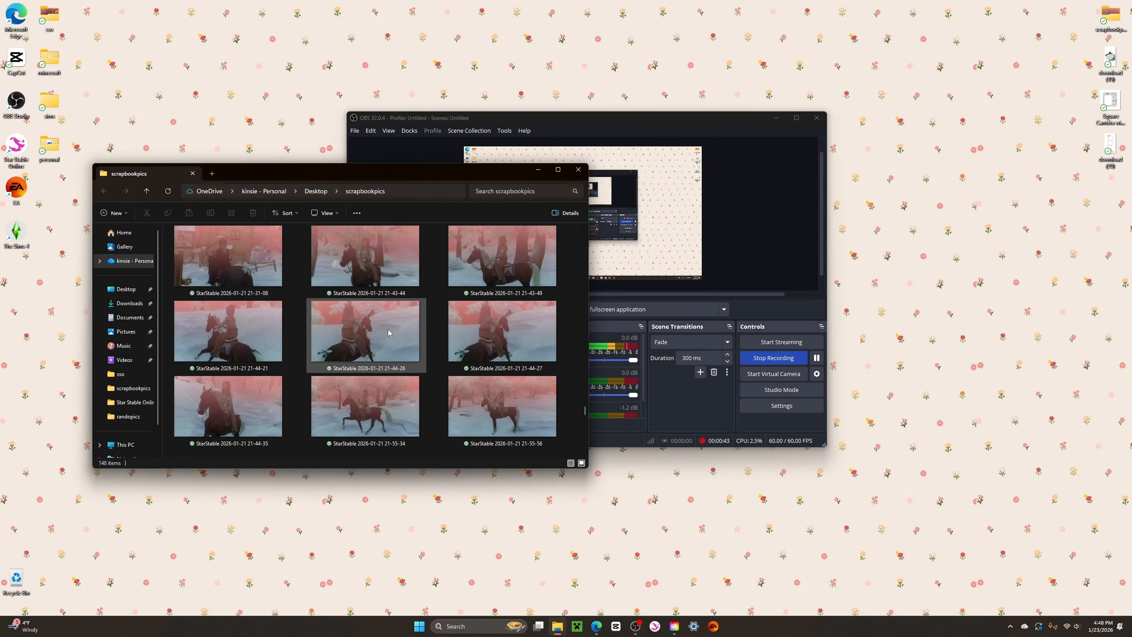
scroll(450, 313, "up", 4)
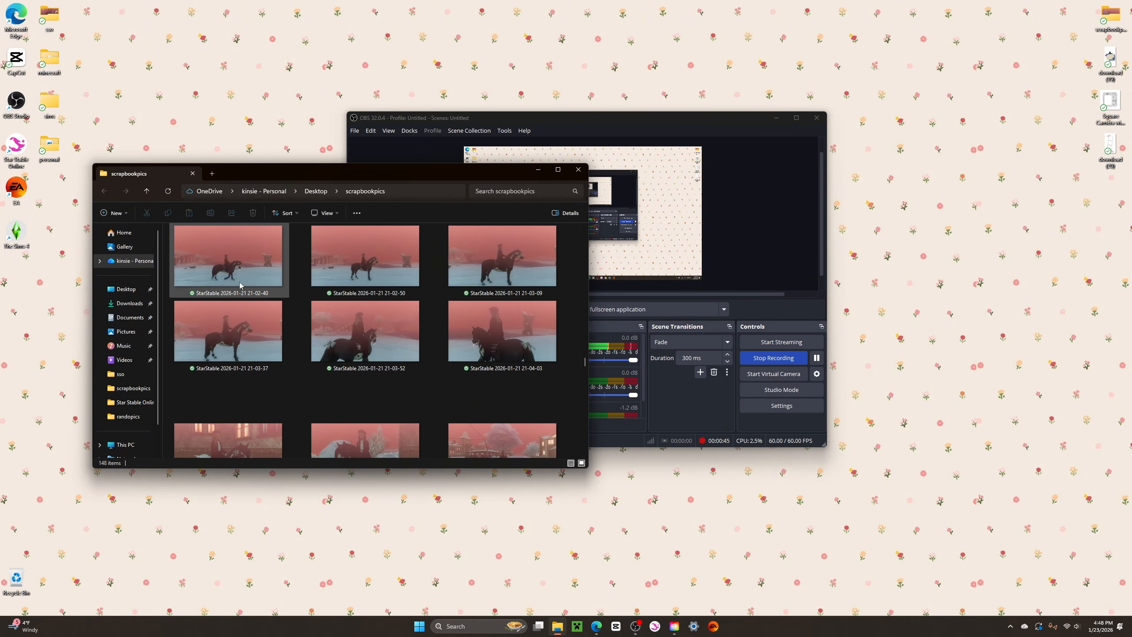
left_click(278, 387)
key("Return")
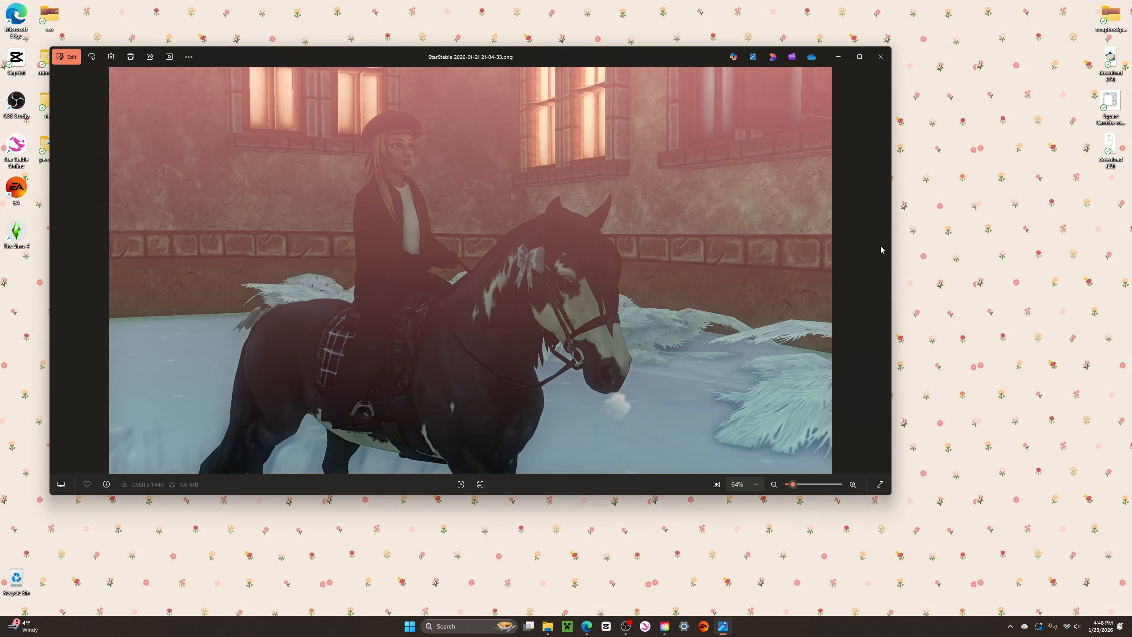
left_click(883, 272)
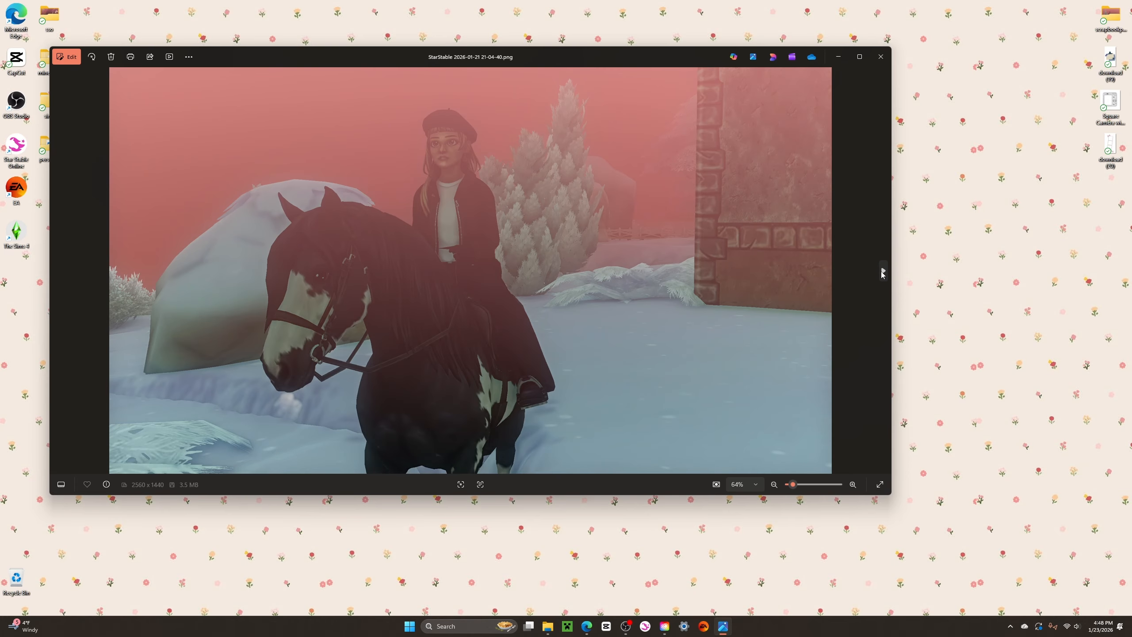
left_click(883, 272)
left_click(884, 272)
left_click(883, 272)
left_click(883, 272)
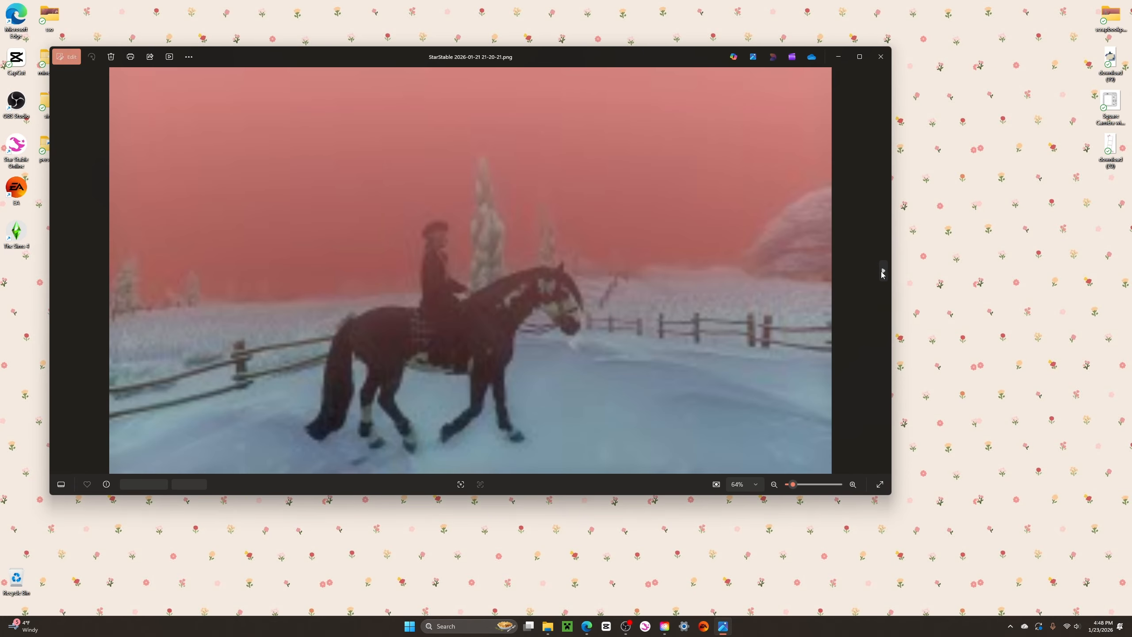
left_click(883, 272)
left_click(883, 272)
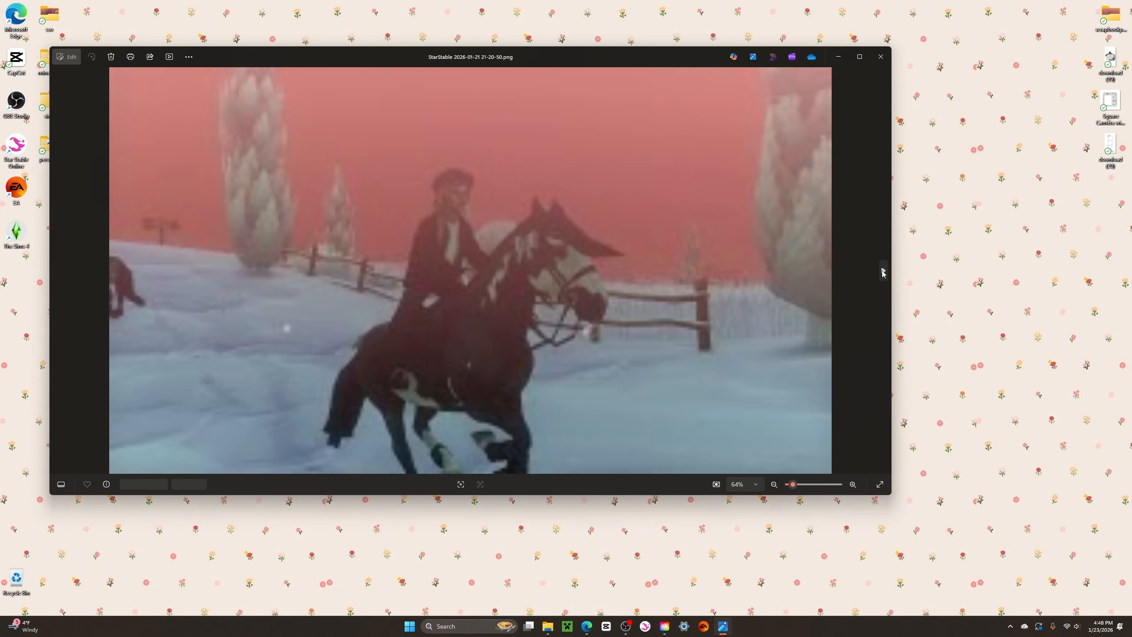
left_click(884, 272)
left_click(884, 272)
left_click(883, 272)
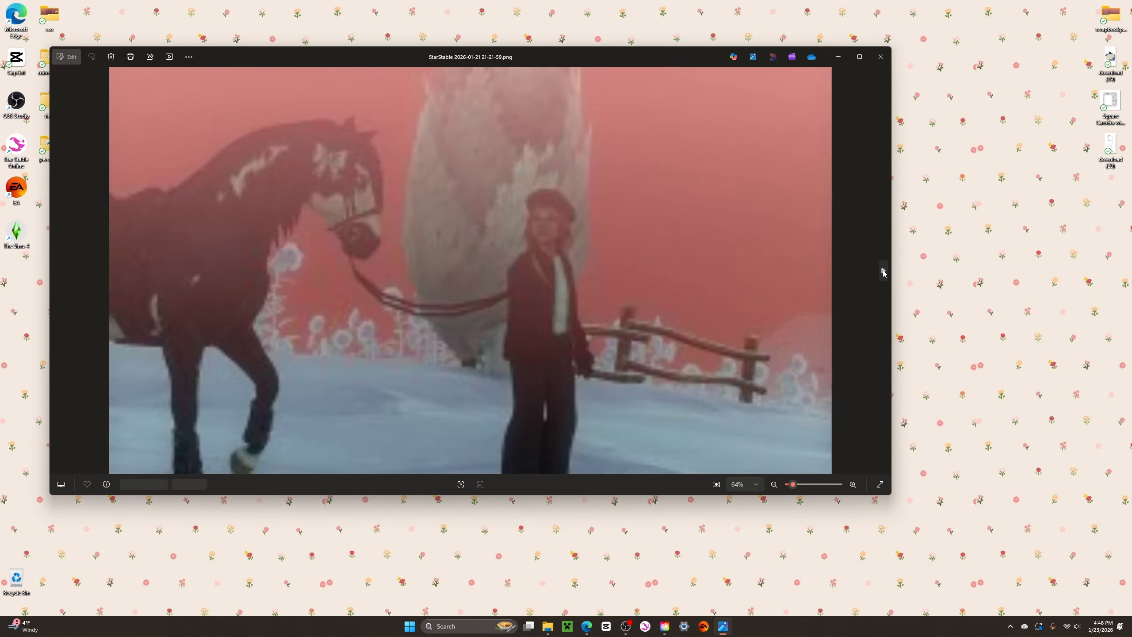
left_click(884, 272)
left_click(883, 272)
left_click(884, 272)
left_click(883, 272)
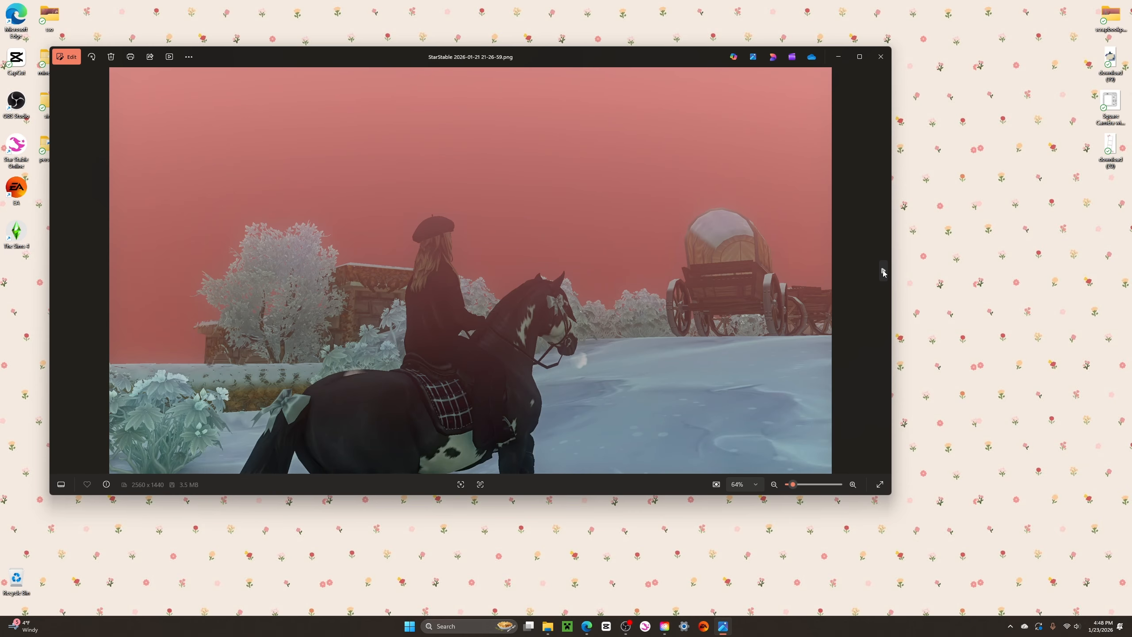
left_click(883, 272)
left_click(883, 272)
left_click(883, 272)
left_click(884, 272)
left_click(883, 272)
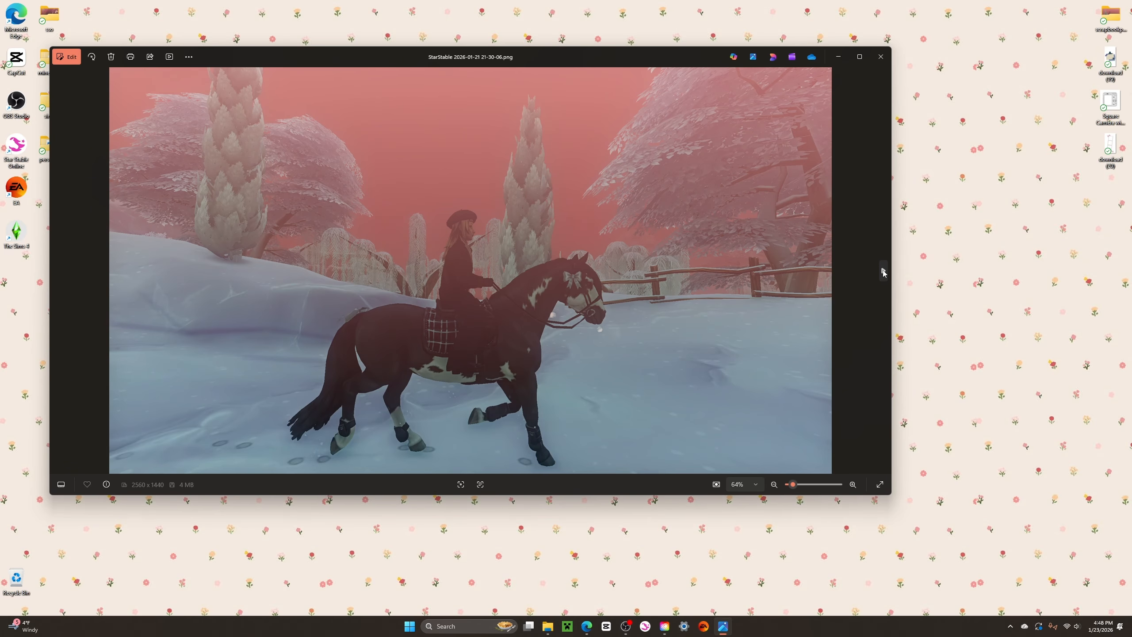
left_click(883, 272)
left_click(883, 272)
left_click(884, 272)
left_click(883, 272)
left_click(883, 272)
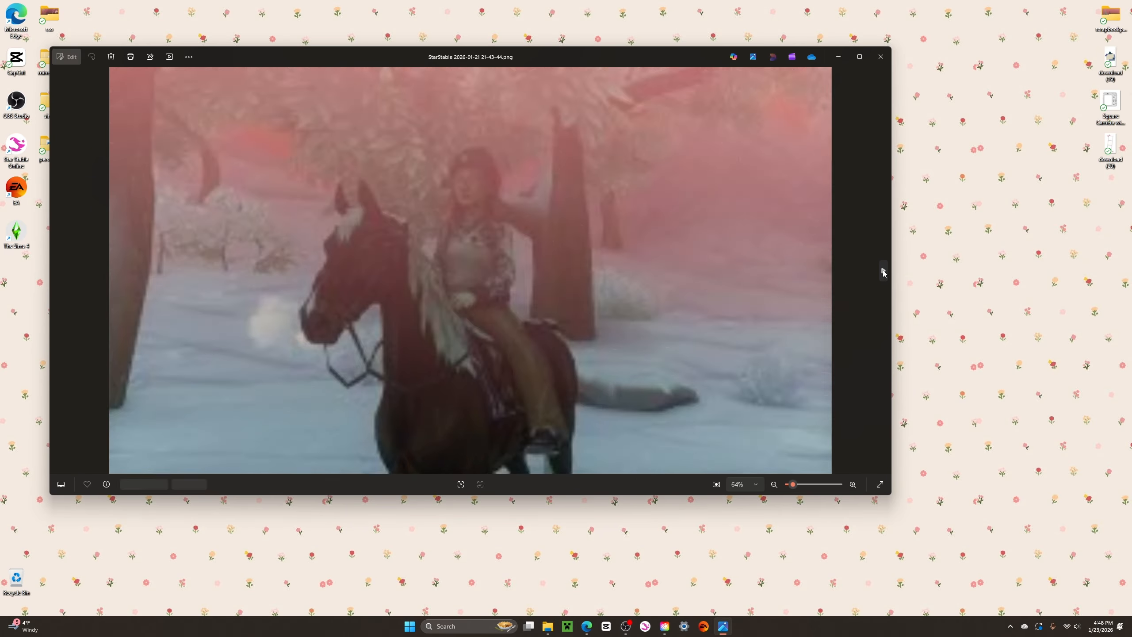
left_click(883, 272)
left_click(883, 272)
left_click(883, 272)
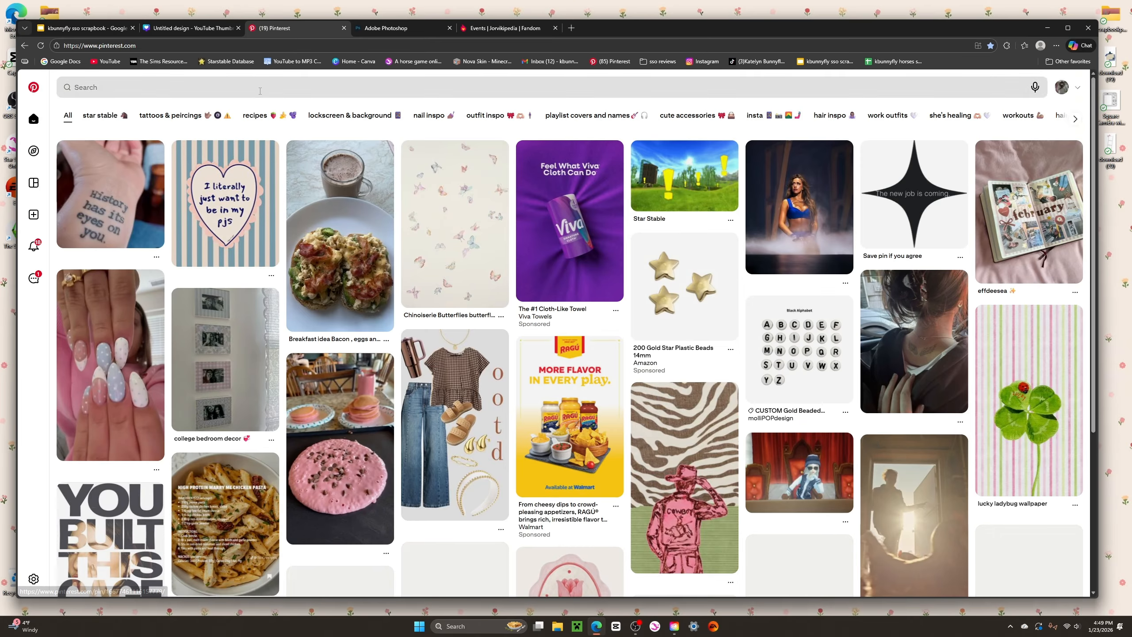
Search Pinterest for "Cute online scrapbook background" and download the grid paper pin with wavy red gingham borders to the desktop.
left_click(263, 89)
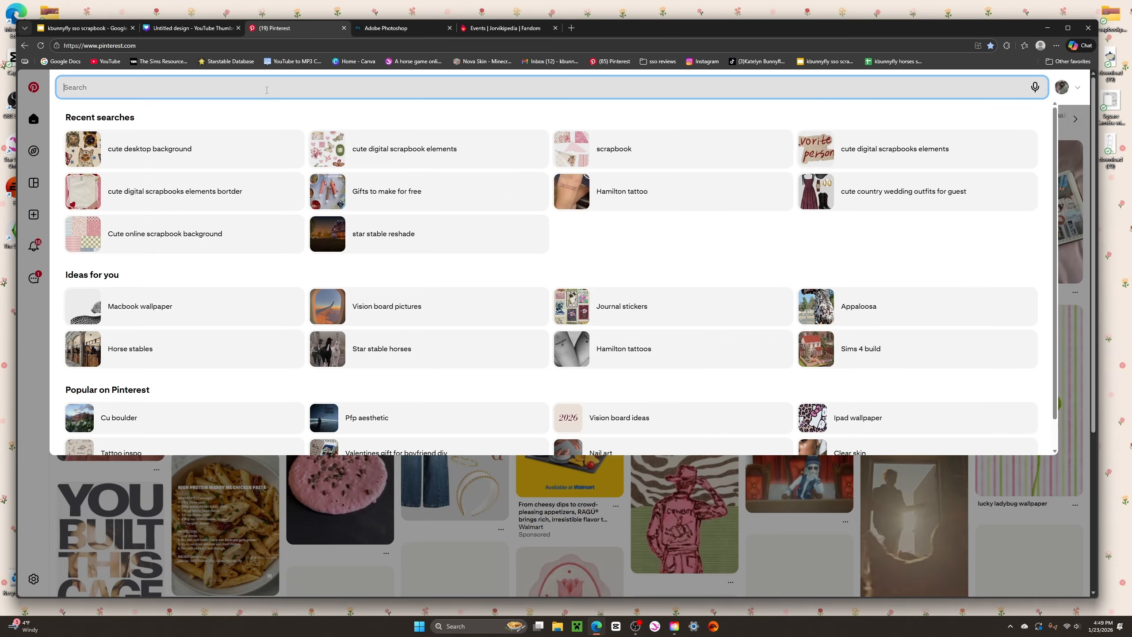
left_click(188, 232)
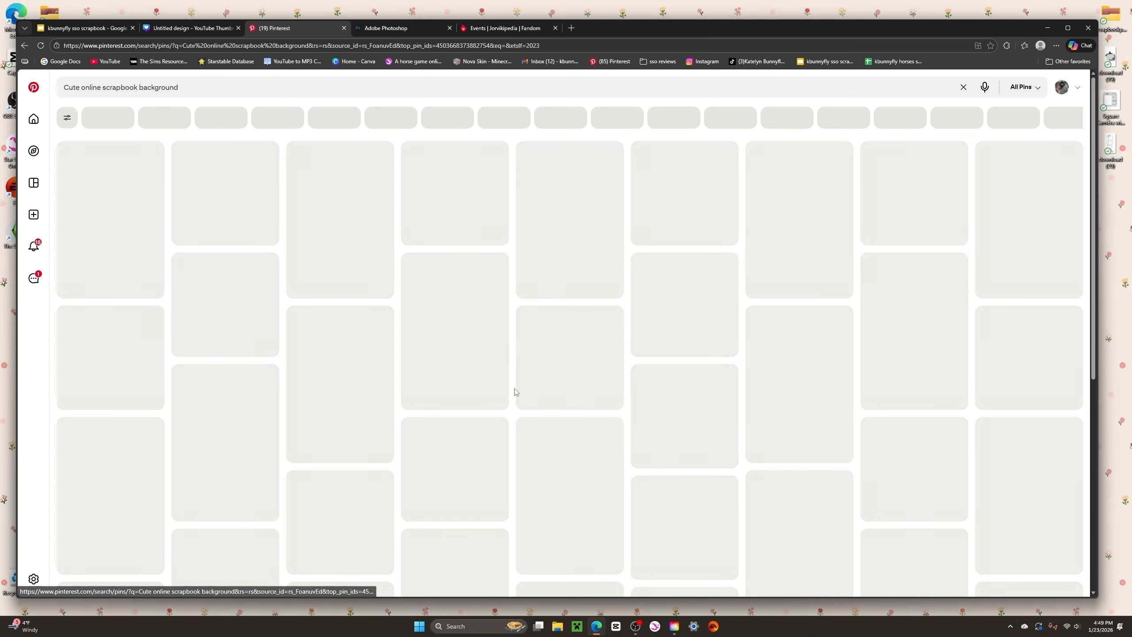
scroll(395, 410, "down", 5)
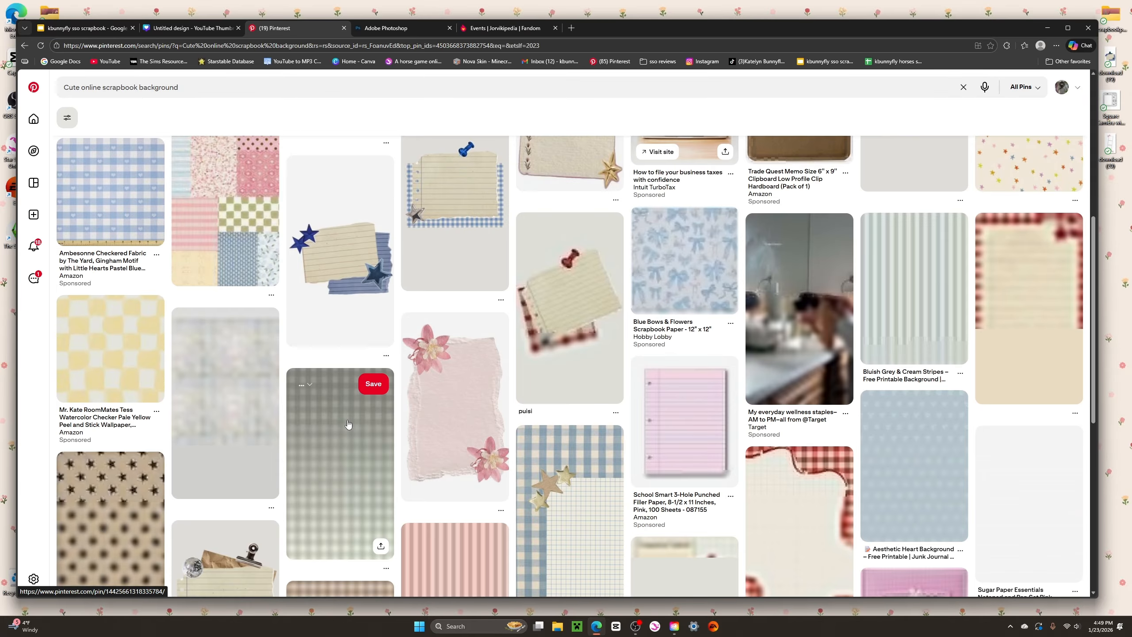
scroll(384, 397, "down", 2)
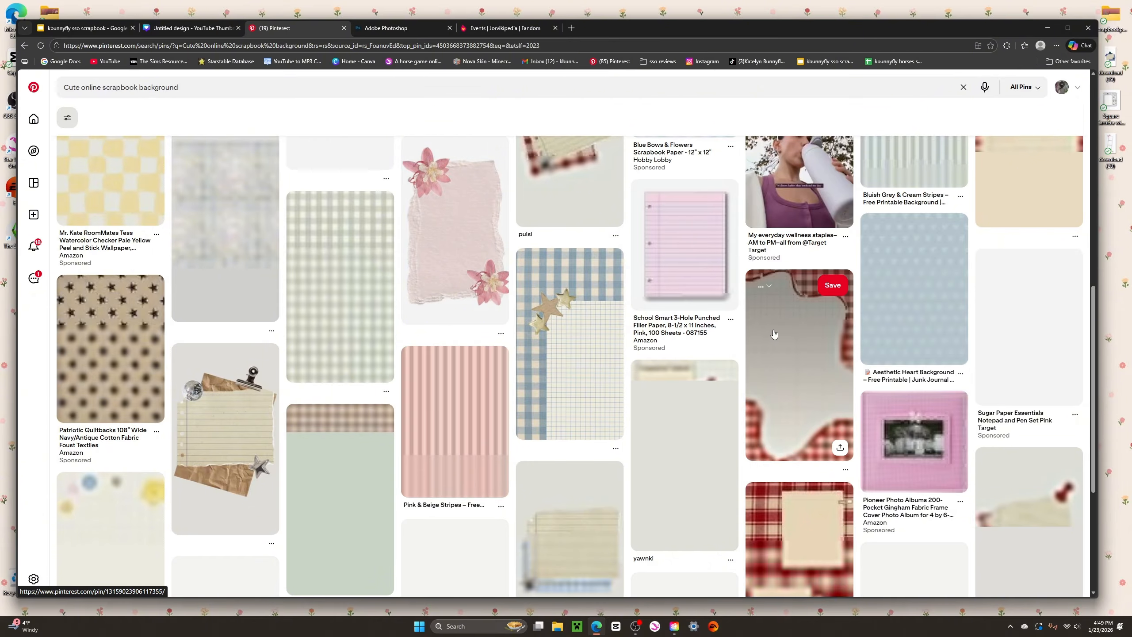
left_click(798, 357)
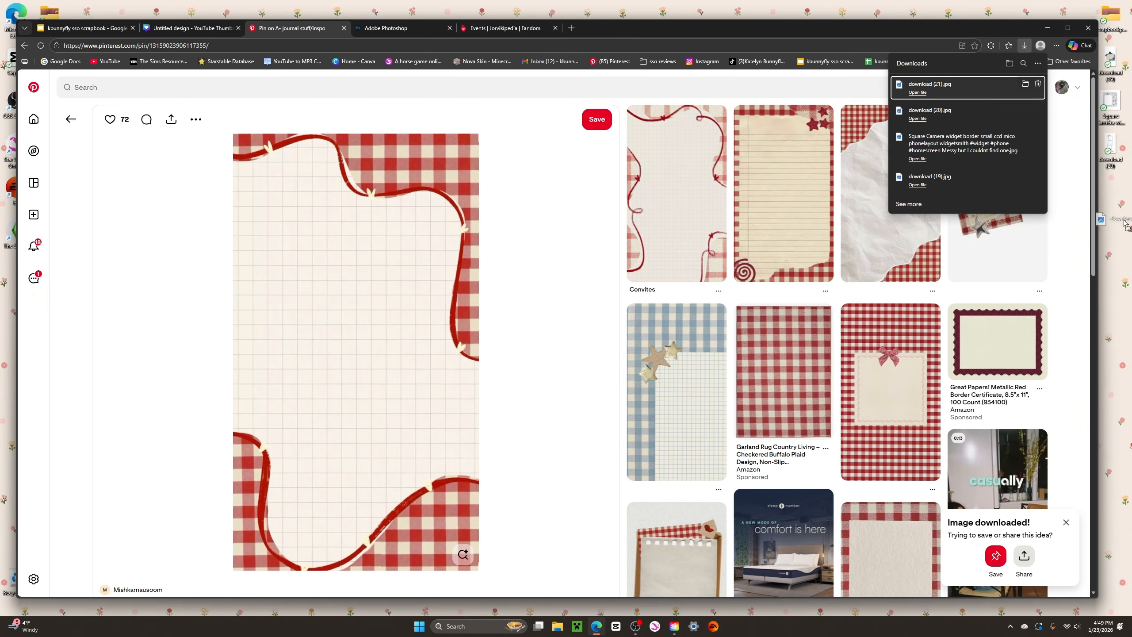
left_click_drag(1124, 220, 1120, 217)
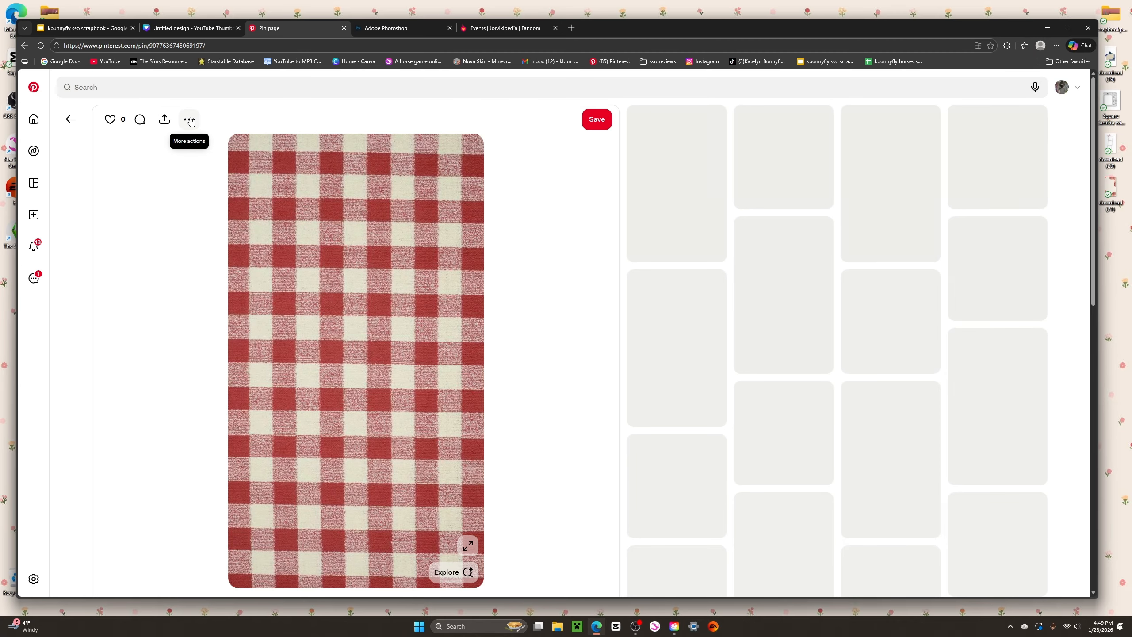
Download the plain red and cream gingham pin's image and place it on the desktop.
left_click(196, 119)
left_click(174, 146)
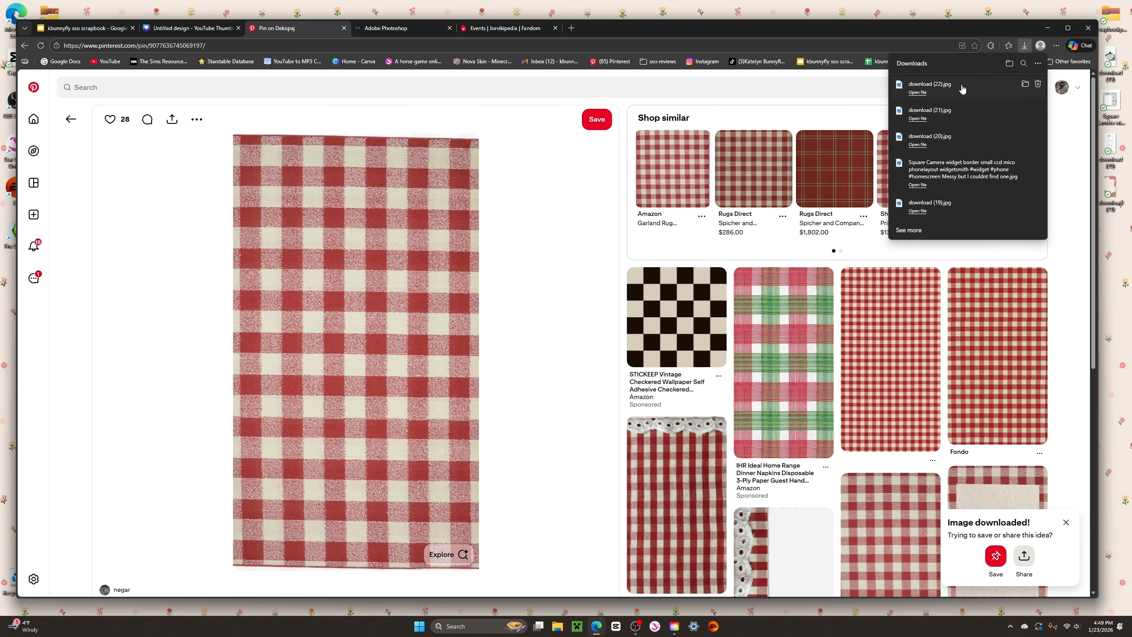
left_click_drag(963, 90, 1114, 237)
Find the green and beige gingham pin among the related patterns and download its image to the desktop.
scroll(540, 332, "down", 15)
scroll(539, 332, "down", 20)
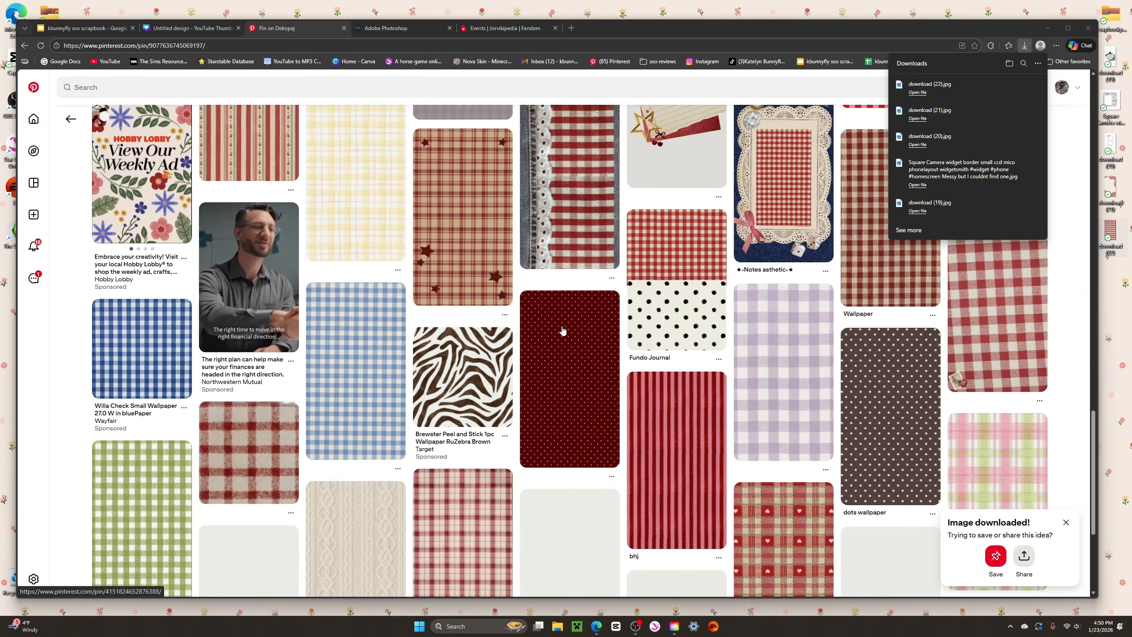
scroll(579, 330, "down", 20)
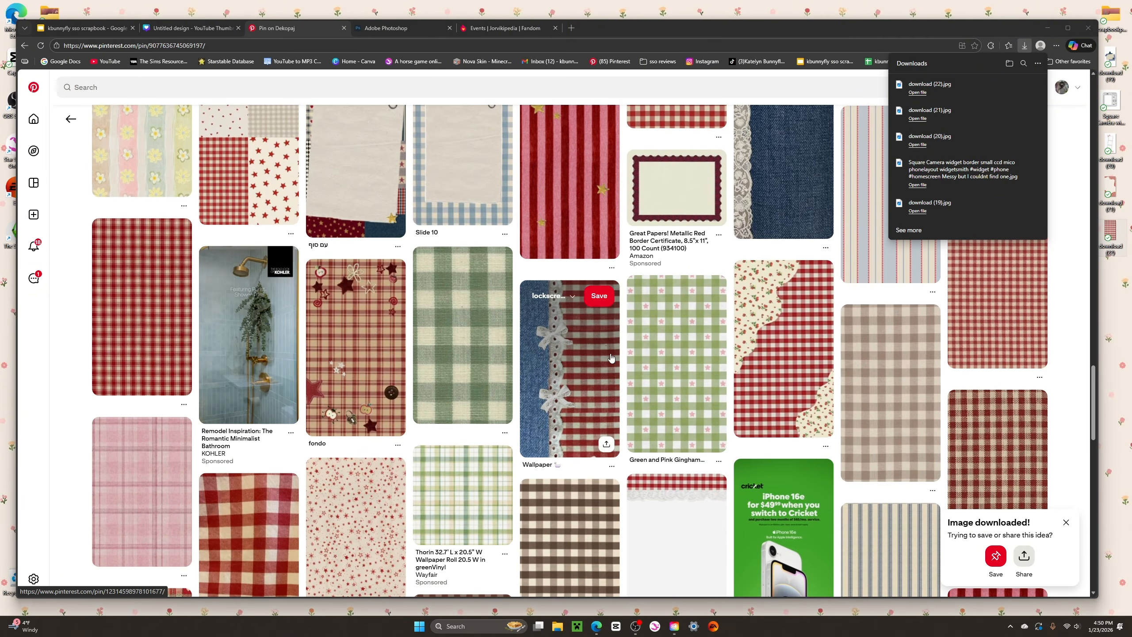
scroll(574, 349, "down", 5)
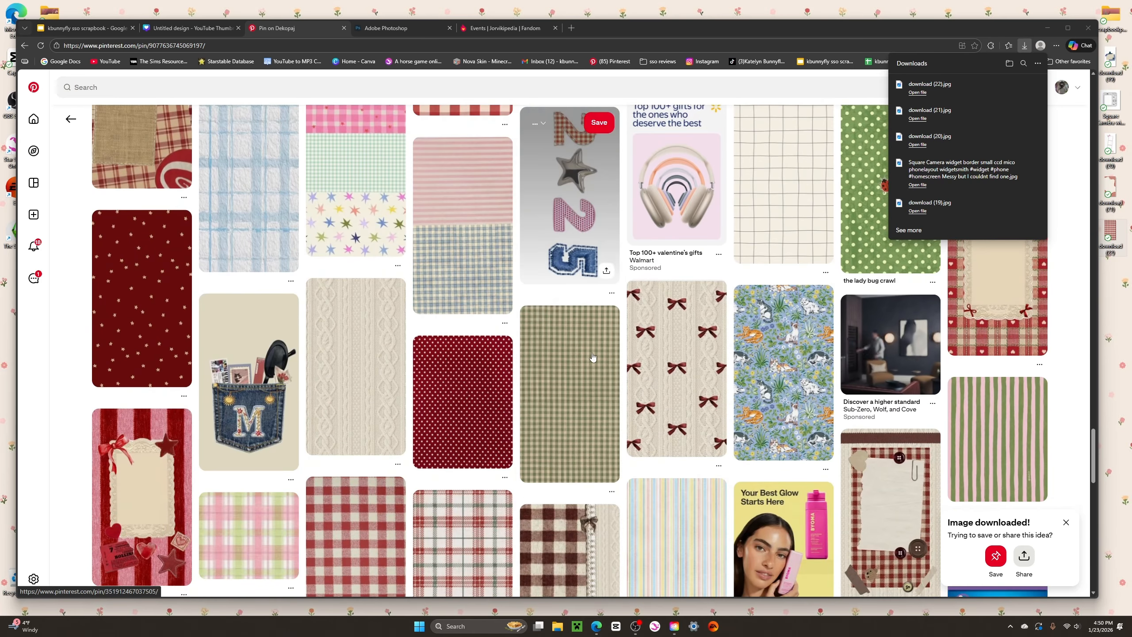
left_click(572, 348)
left_click(196, 119)
left_click(220, 149)
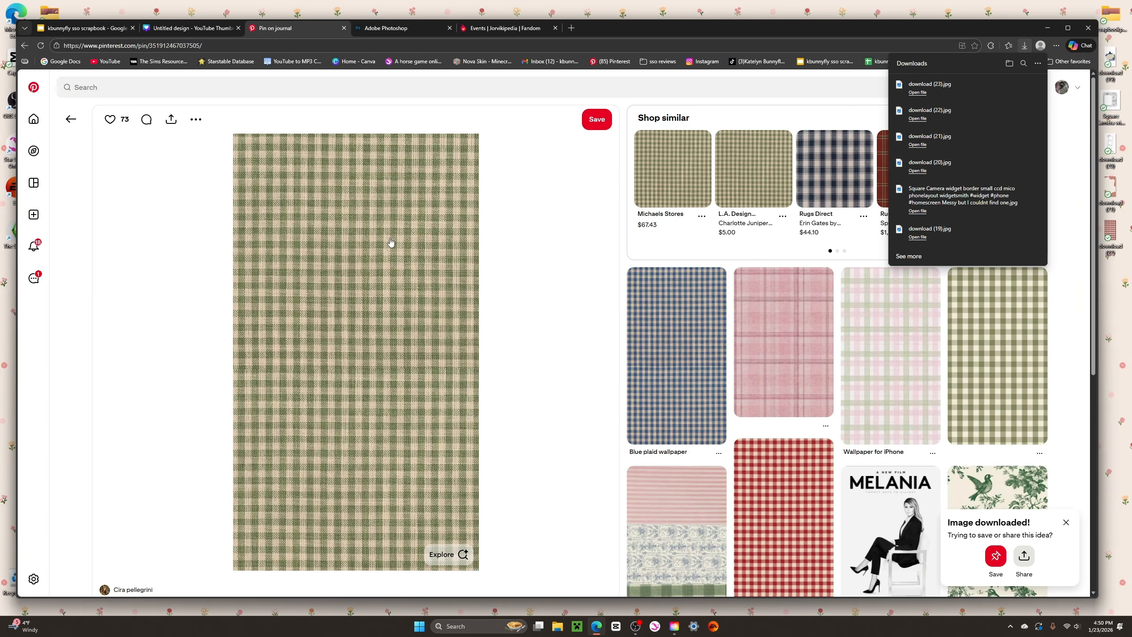
left_click_drag(1108, 272, 1110, 308)
Open the multicolored plaid pin from the related patterns and download its image to the desktop.
scroll(590, 407, "down", 10)
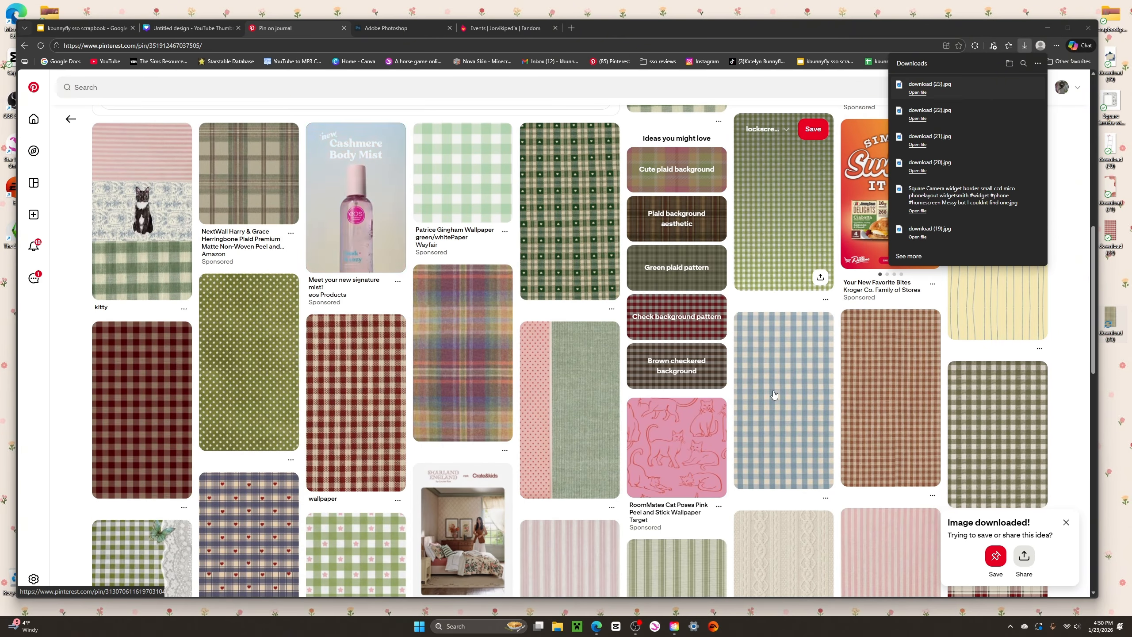
scroll(590, 407, "down", 3)
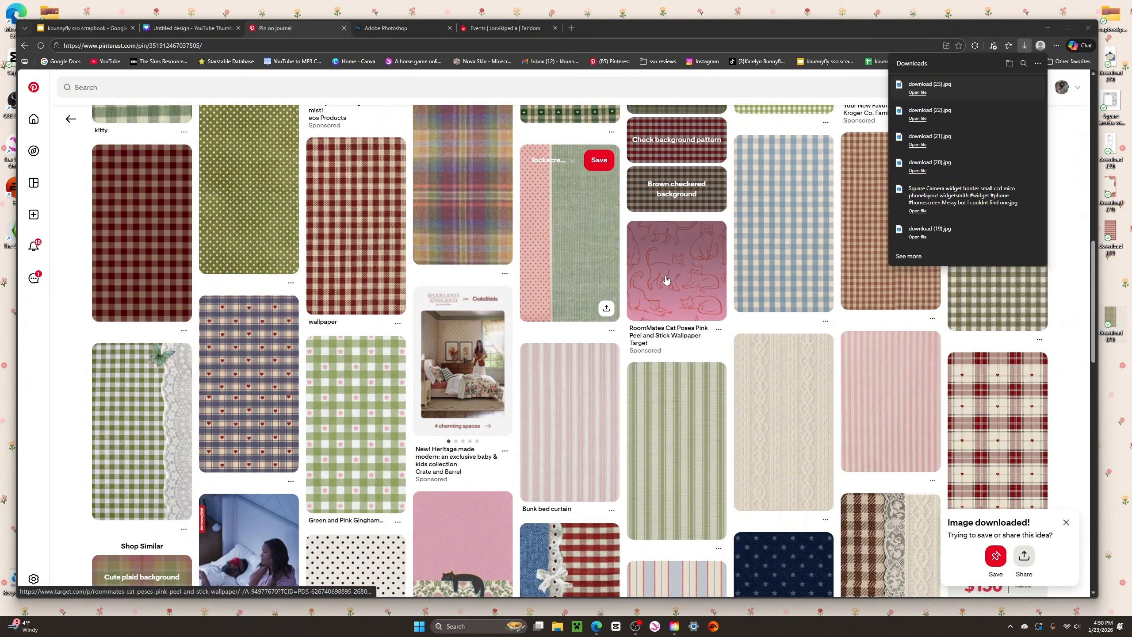
left_click(464, 192)
left_click(192, 119)
left_click(220, 149)
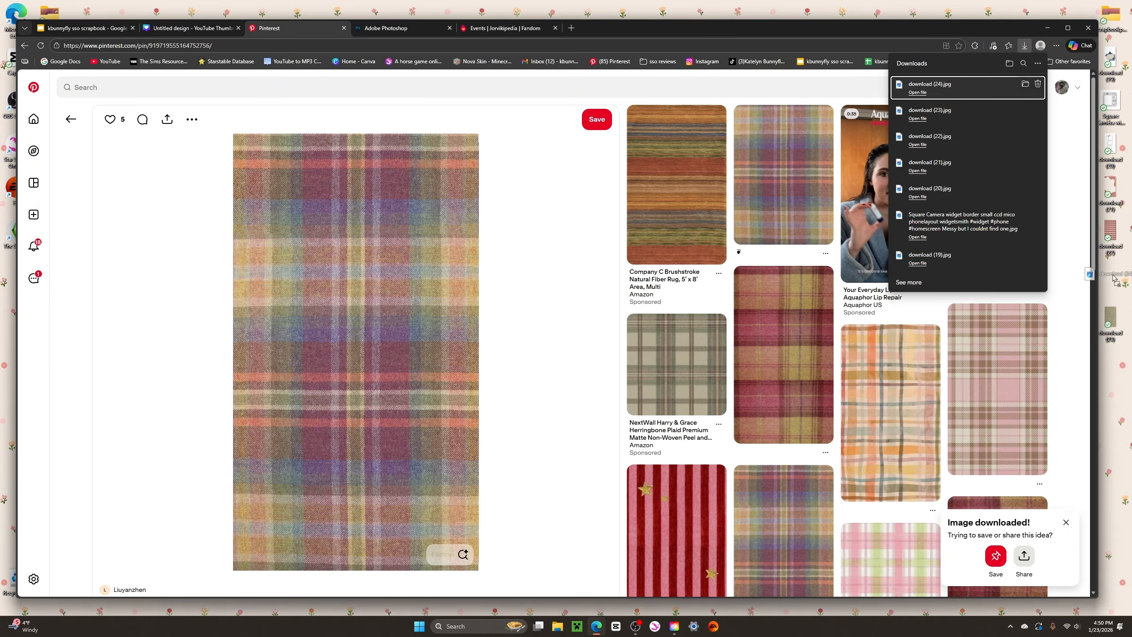
left_click_drag(1113, 278, 1112, 279)
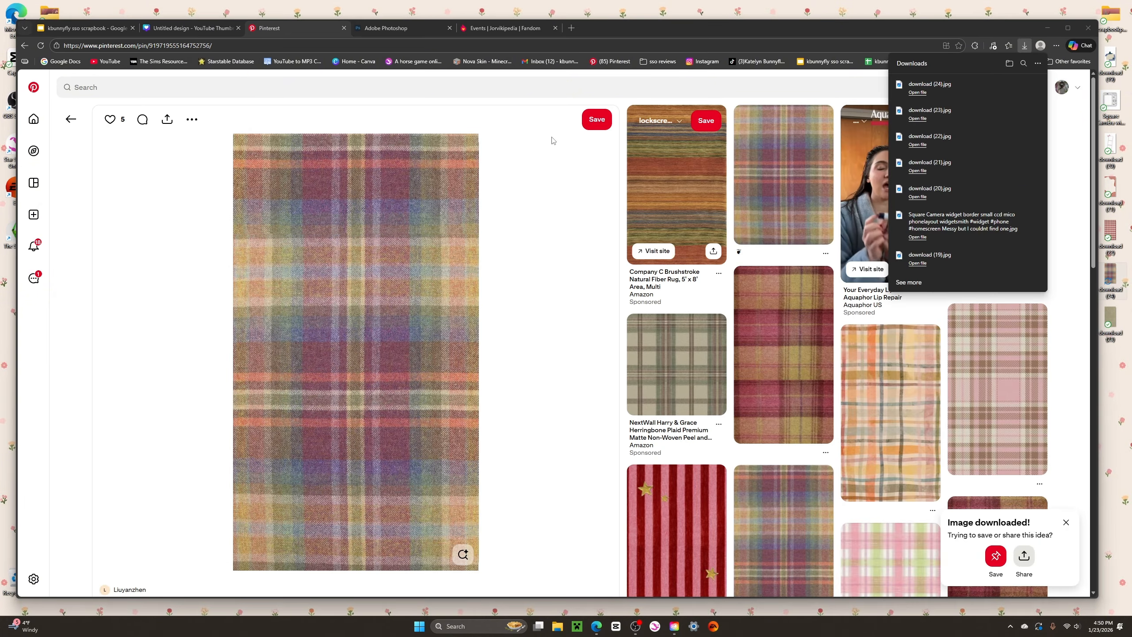
left_click(199, 29)
left_click(334, 28)
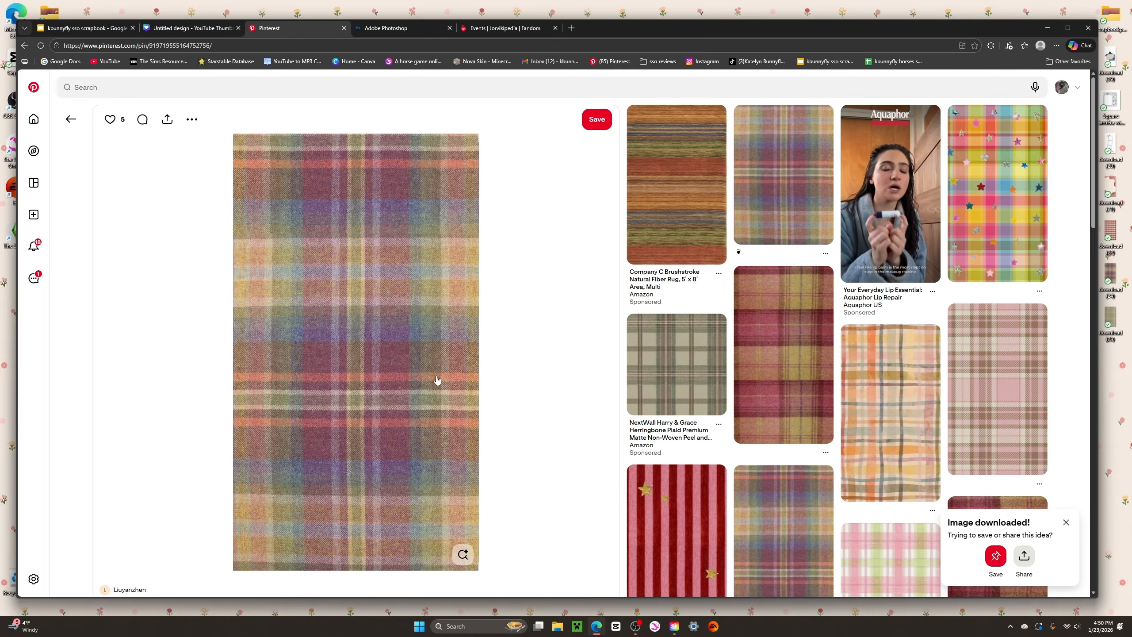
left_click(71, 119)
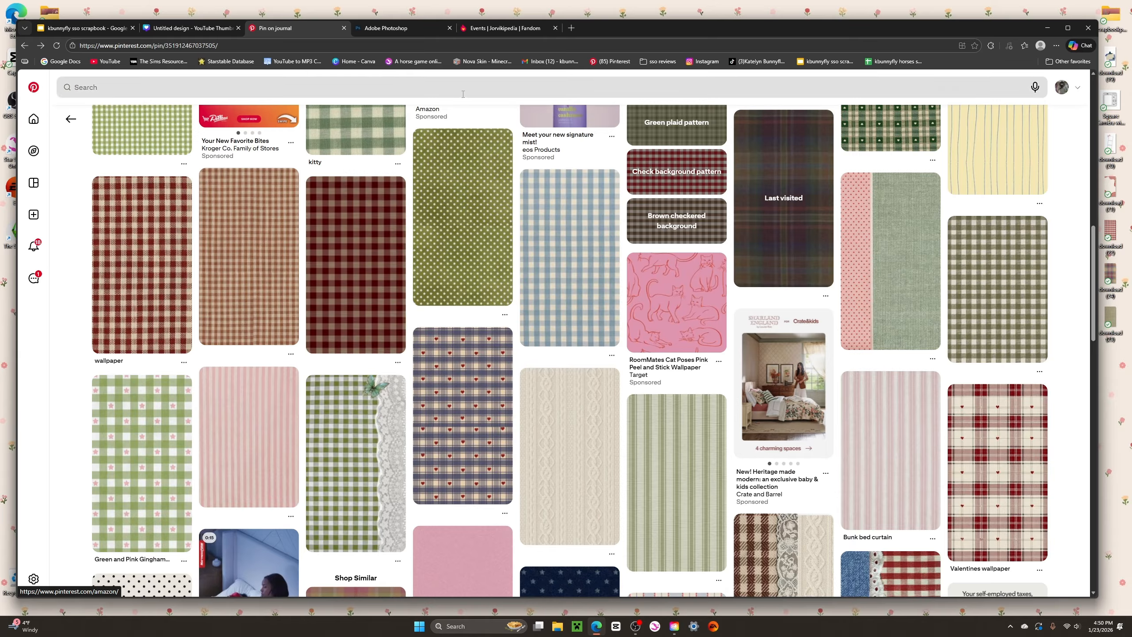
Switch to Adobe Photoshop on the web, remove the background from the navy clipboard note image, and save the cutout to the desktop.
left_click(386, 28)
left_click(332, 273)
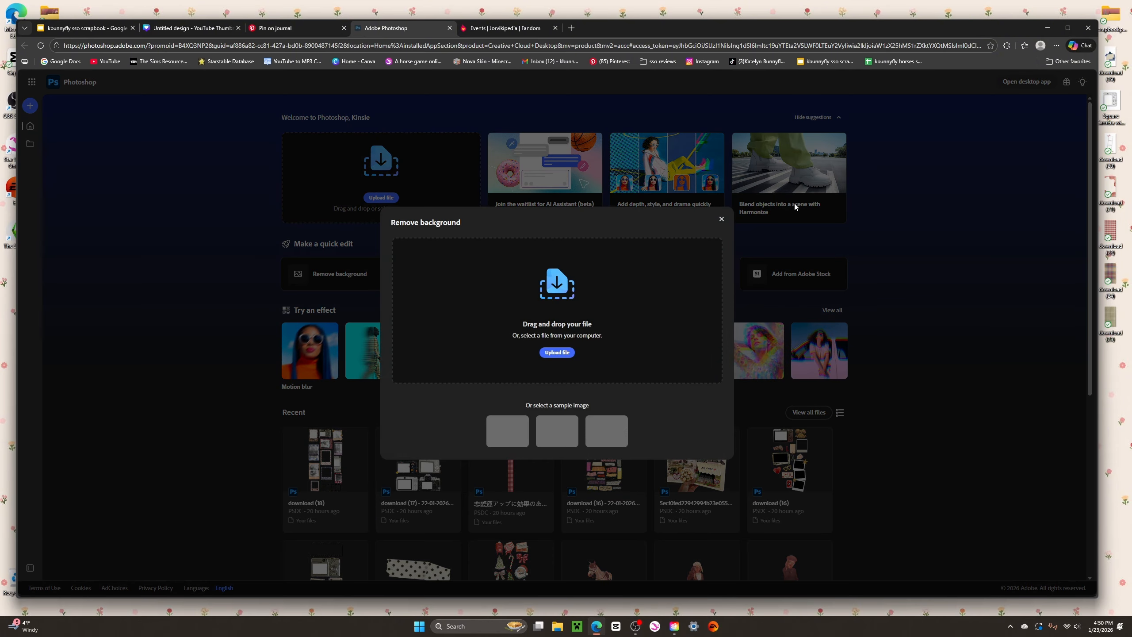
left_click_drag(1106, 62, 579, 294)
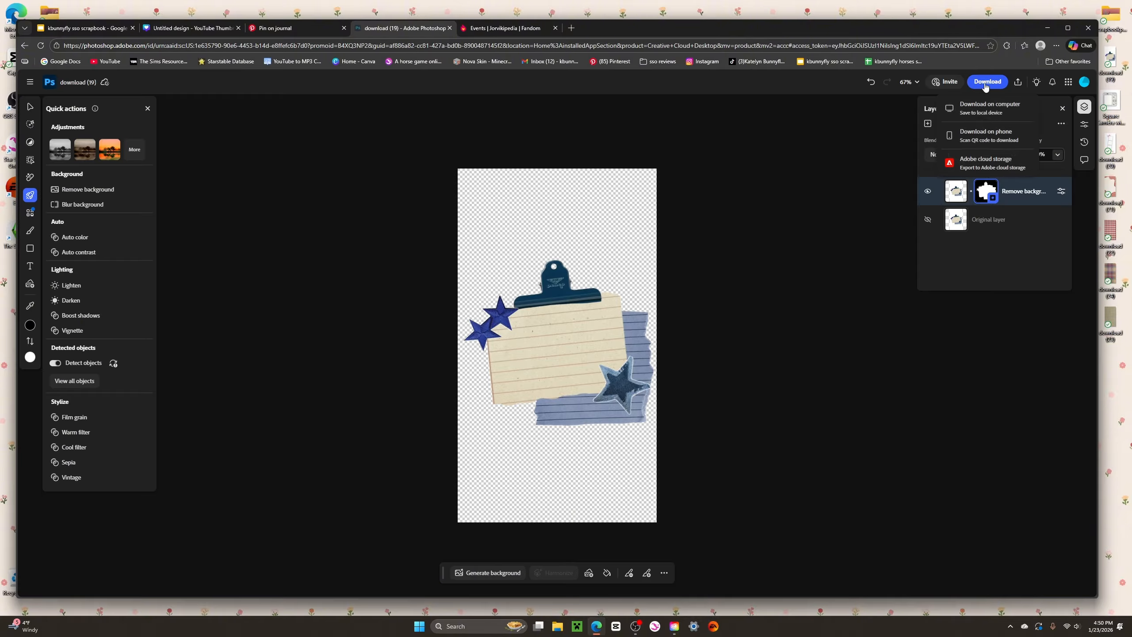
left_click(464, 321)
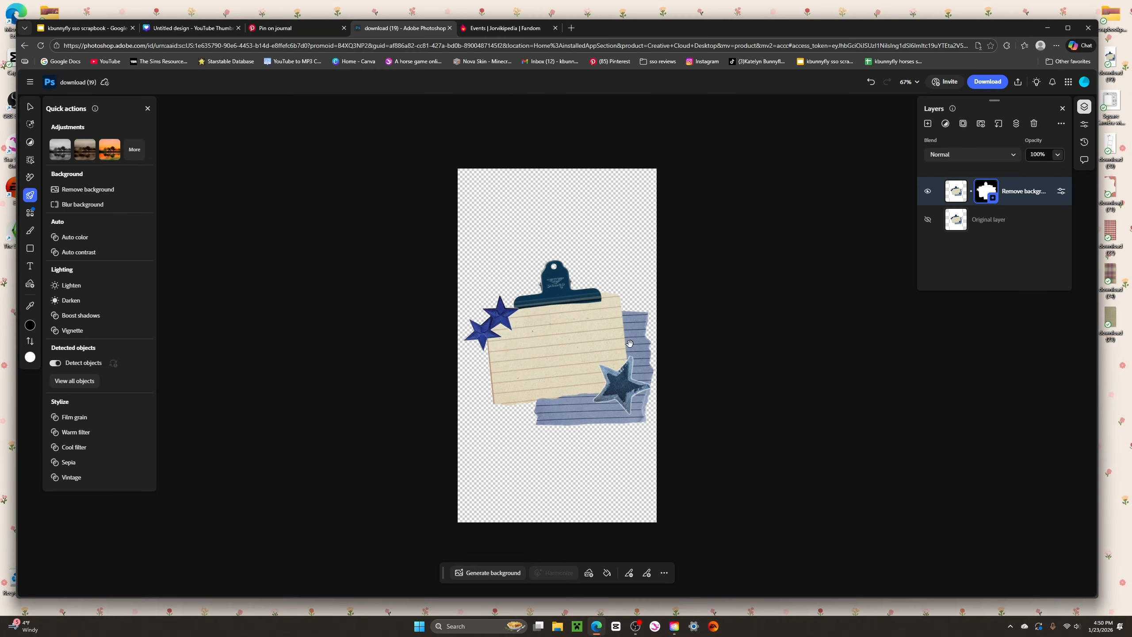
Return to the Photoshop home page, remove the background from the silver square camera frame, and export the cutout.
left_click(25, 46)
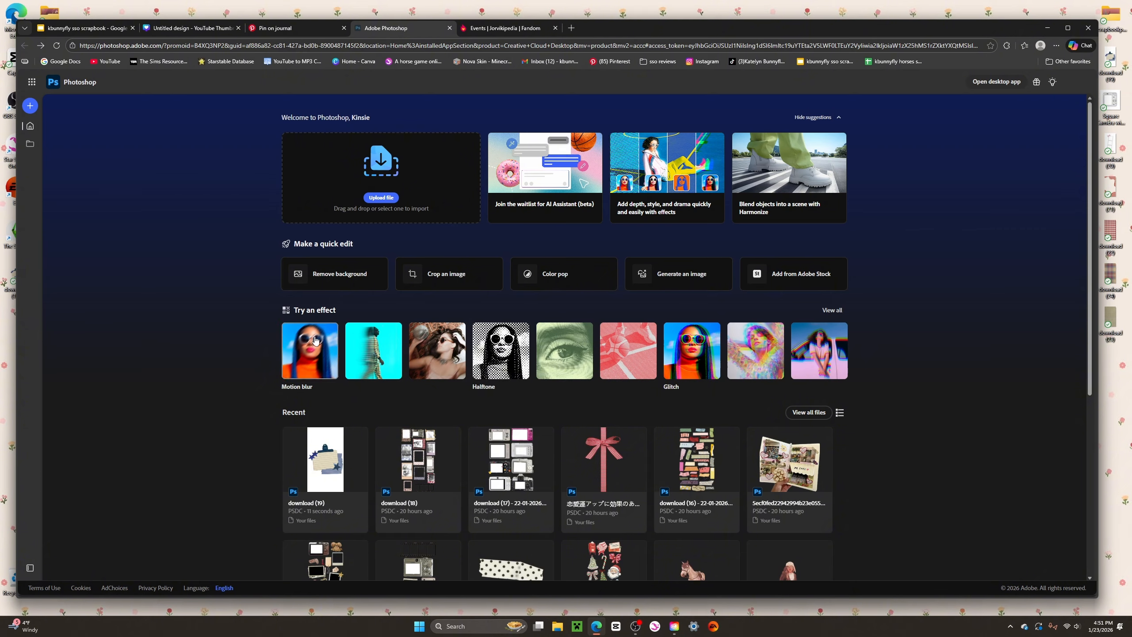
left_click(334, 265)
left_click_drag(1111, 102, 563, 299)
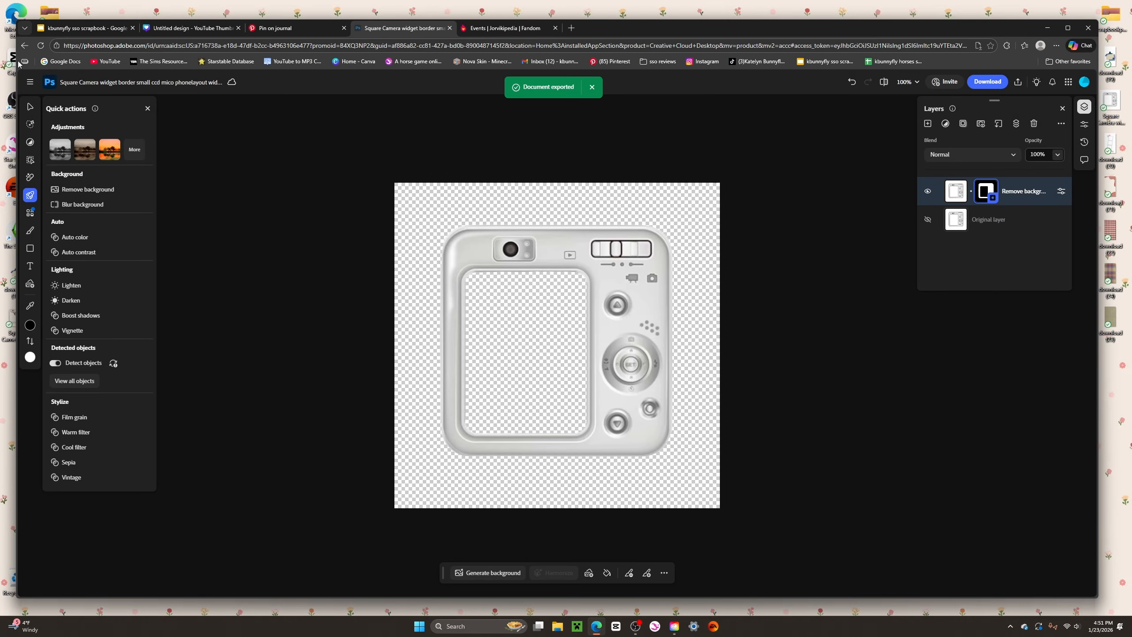
Remove the background from the photo strip with pink bows and save the cutout as a PNG to the desktop.
left_click(25, 46)
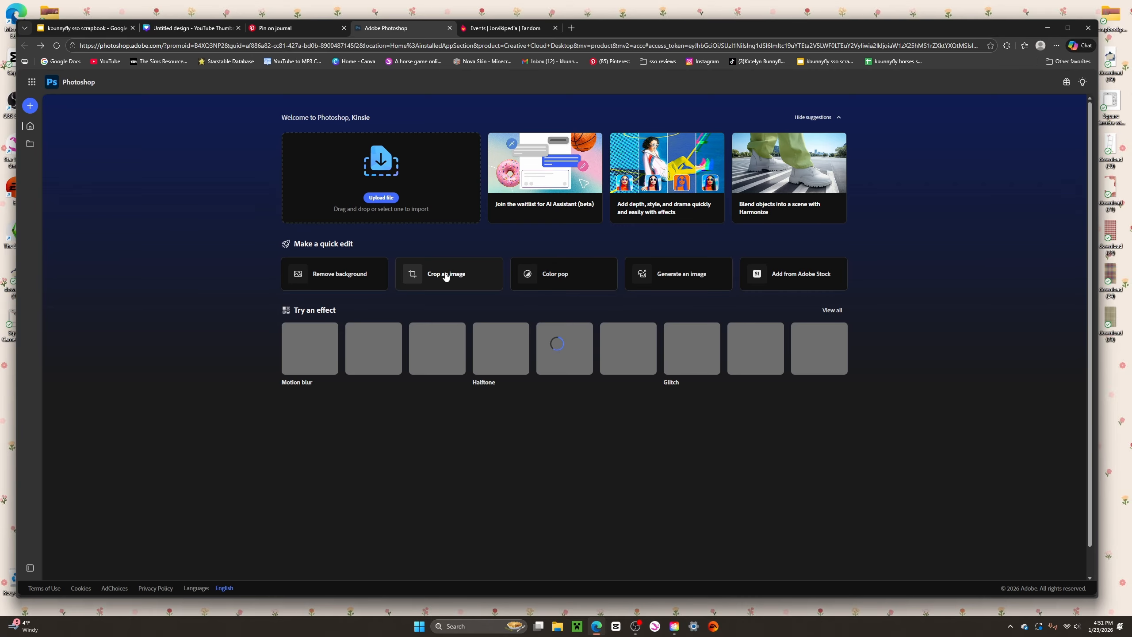
left_click(349, 277)
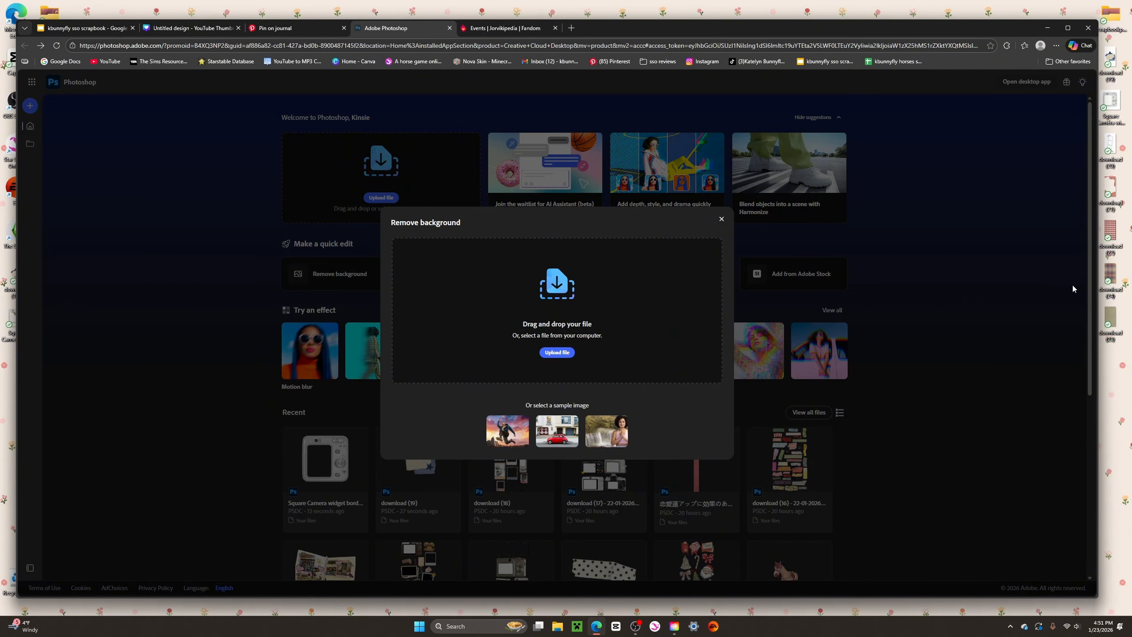
left_click_drag(1119, 148, 555, 315)
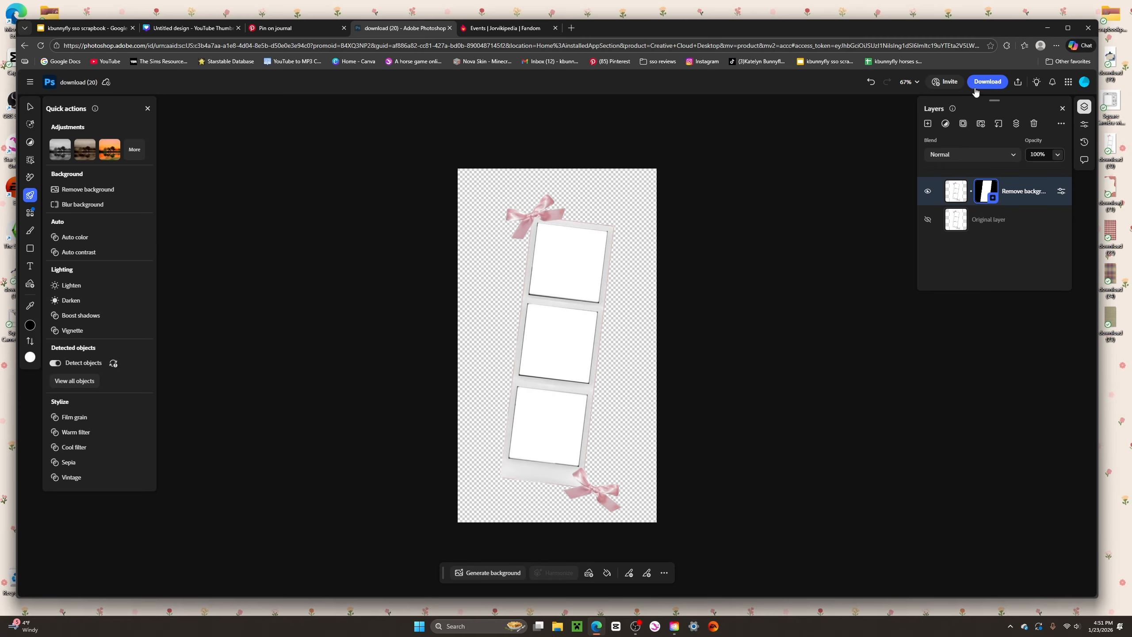
left_click(987, 82)
left_click(964, 133)
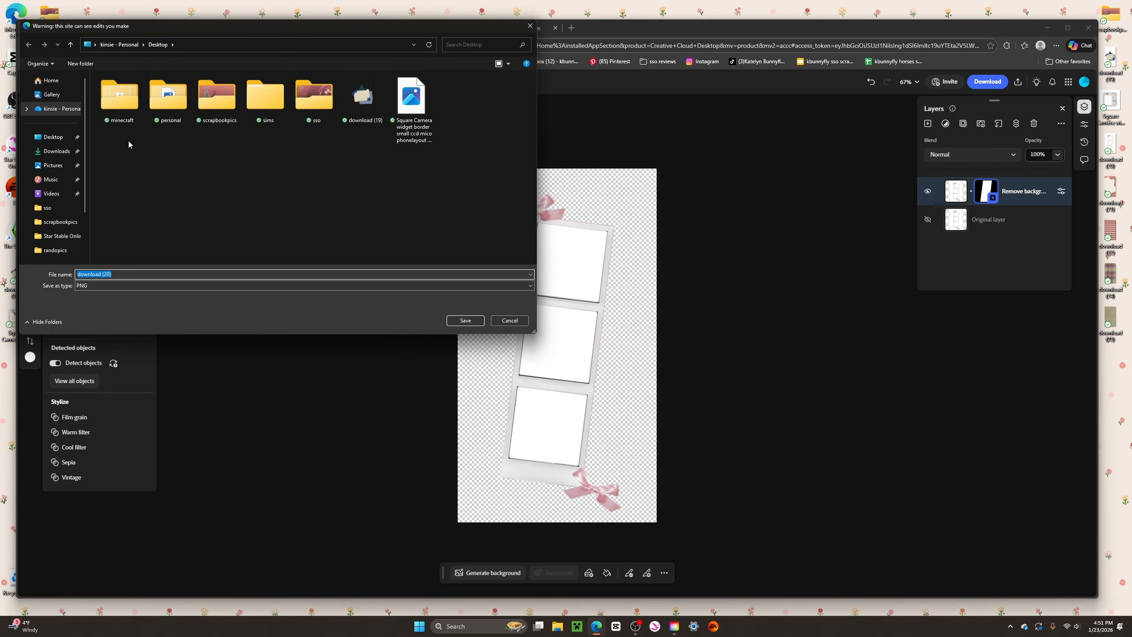
left_click(57, 139)
left_click(462, 320)
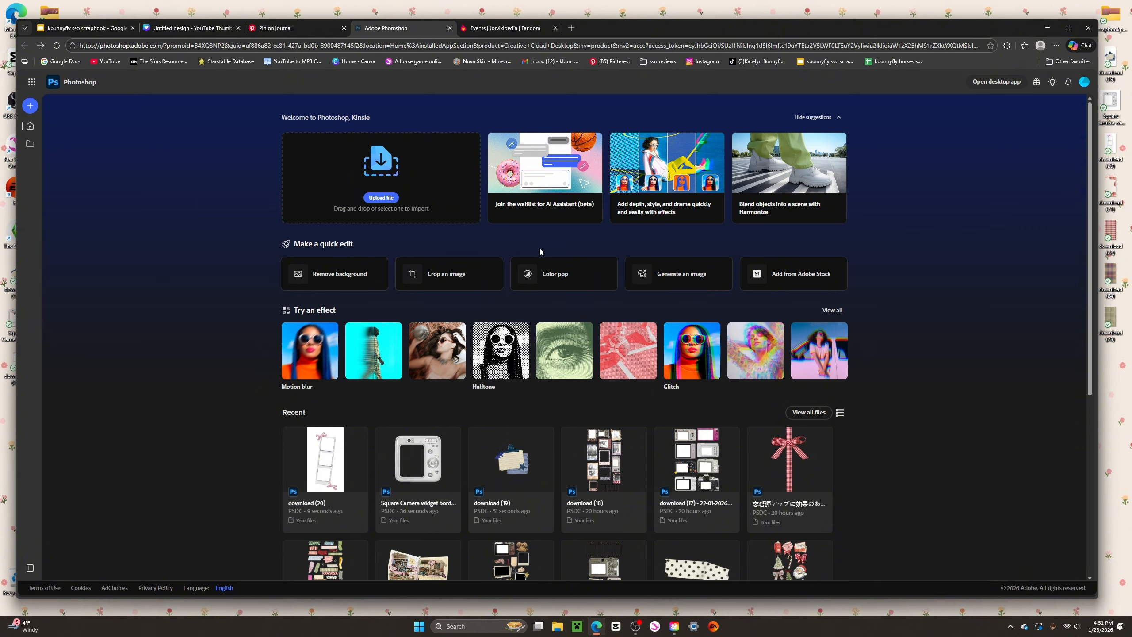
Switch to the Canva design and upload the new cutouts and the plaid and gingham background images from the desktop.
left_click(172, 31)
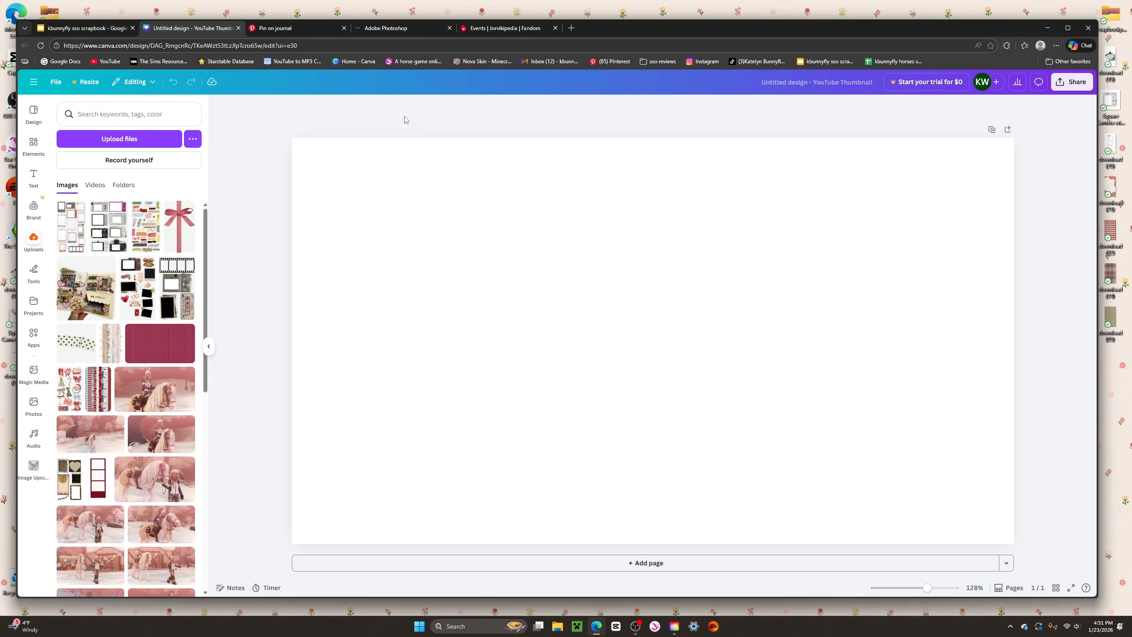
left_click(776, 307)
left_click_drag(0, 414, 783, 341)
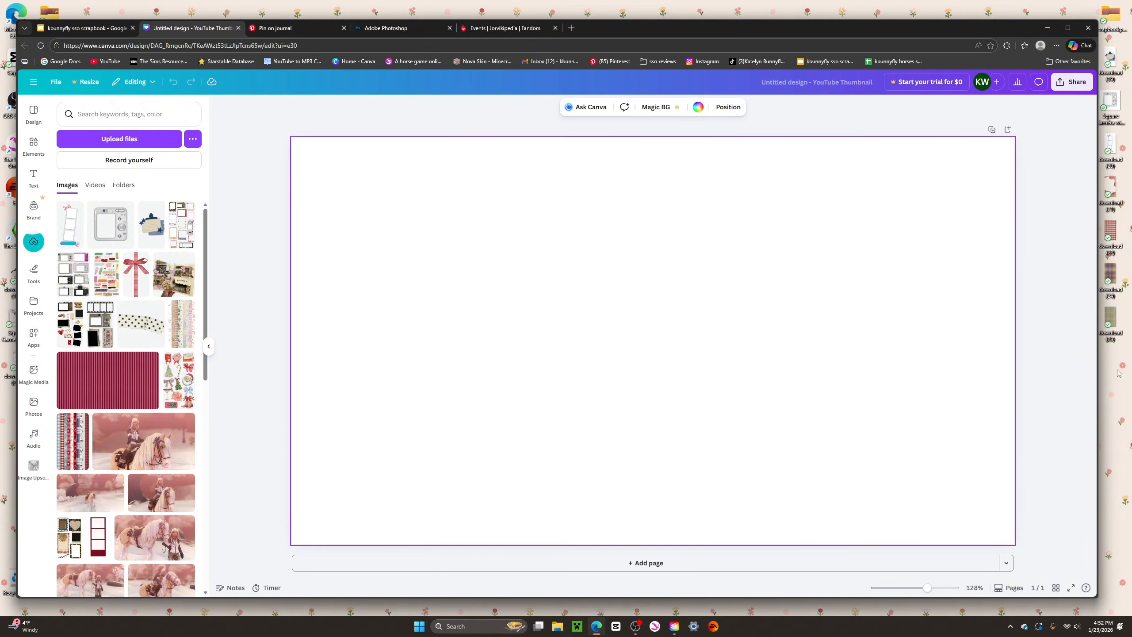
left_click_drag(1131, 429, 208, 341)
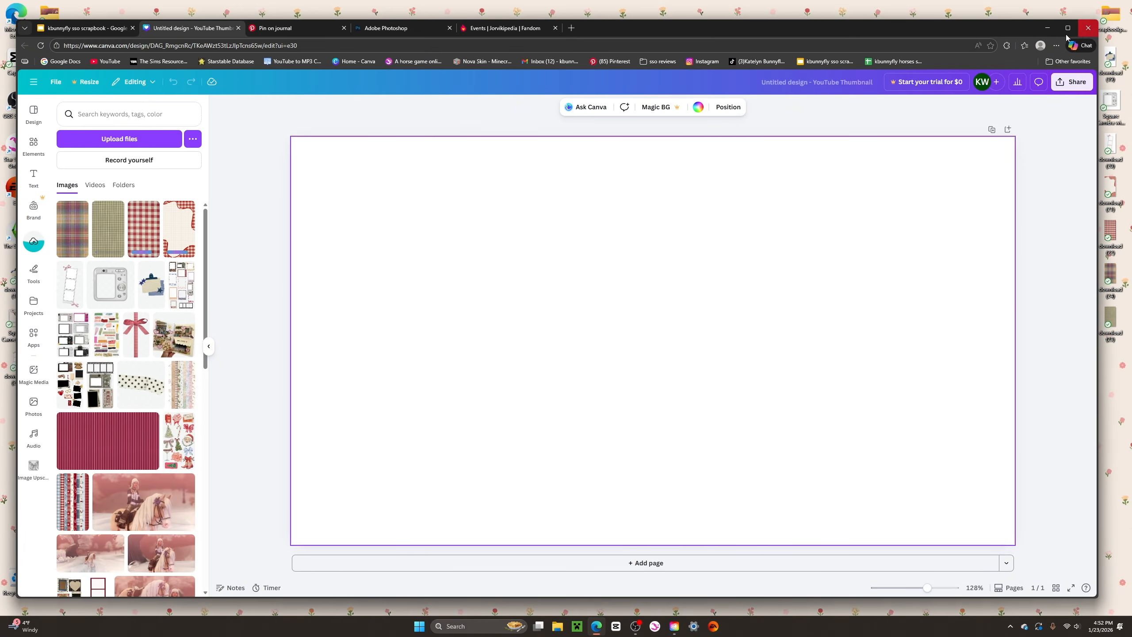
Pick the winter riding screenshots from the scrapbookpics folder, put them on the desktop, and upload them to the Canva design.
left_click(1049, 28)
left_click_drag(1067, 52, 1084, 314)
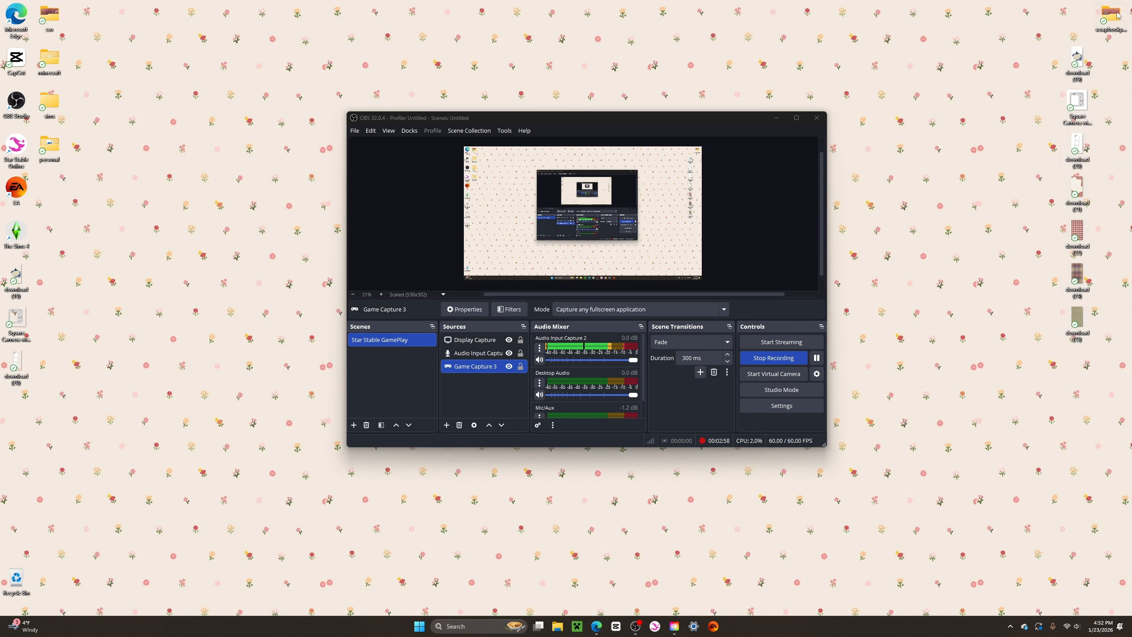
scroll(504, 290, "down", 8)
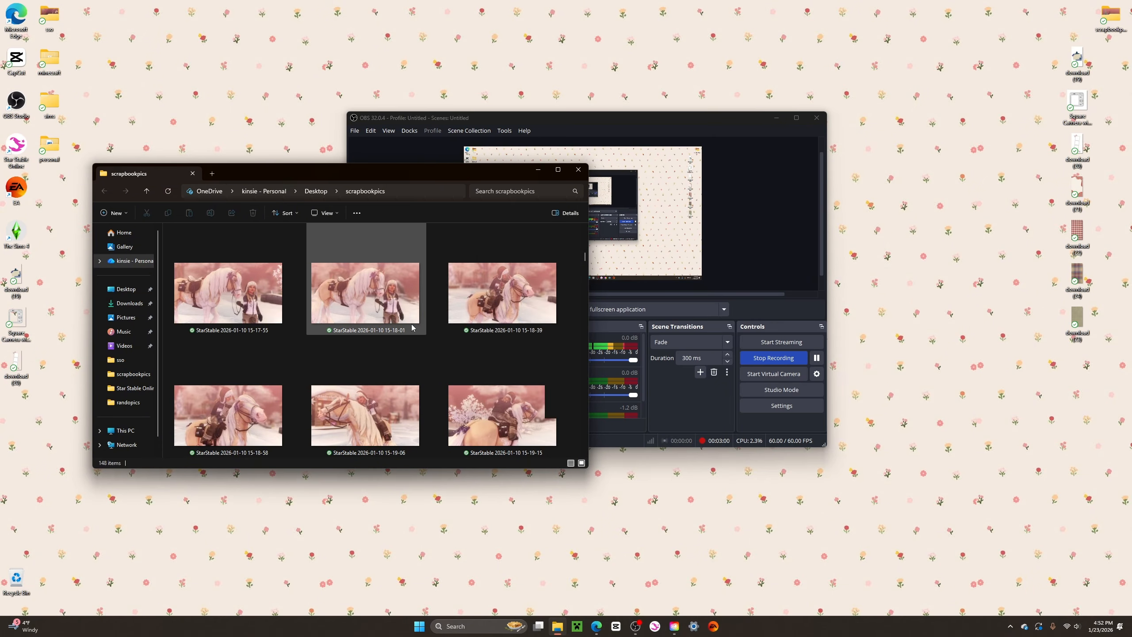
scroll(411, 324, "down", 3)
scroll(404, 323, "up", 5)
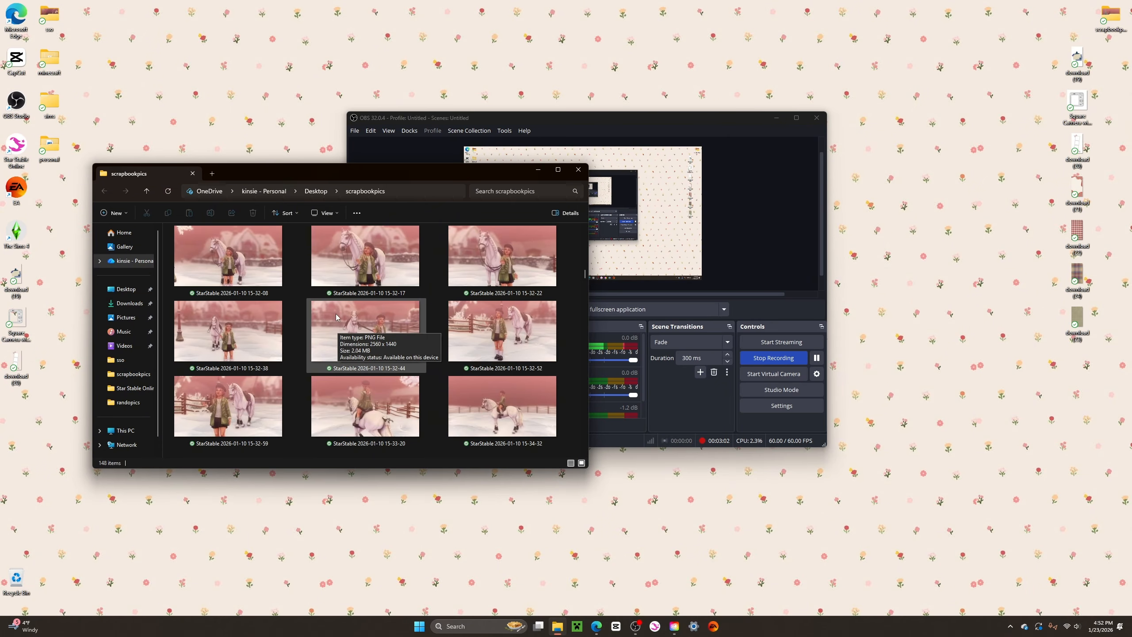
scroll(303, 335, "up", 1)
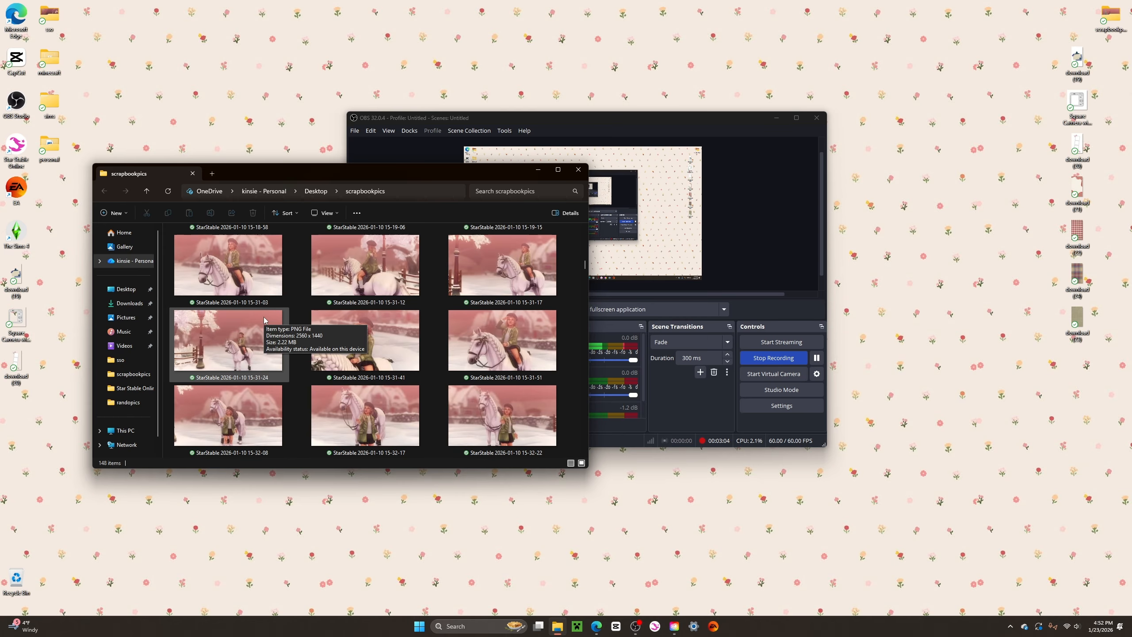
left_click_drag(165, 266, 562, 455)
left_click_drag(503, 339, 1092, 329)
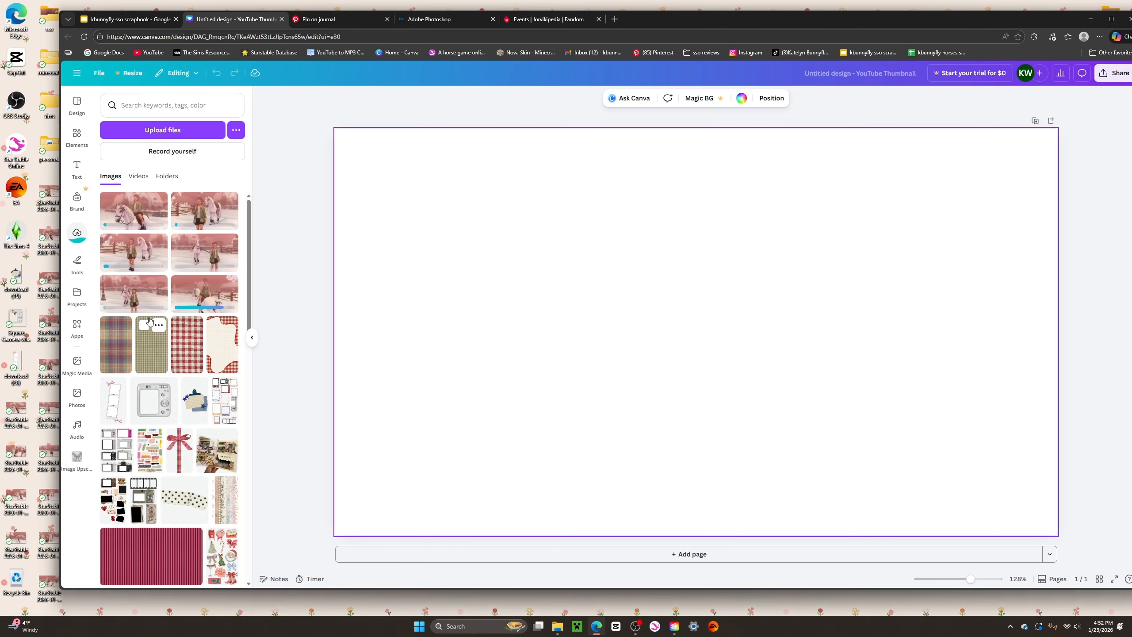
Add the green and beige gingham image to the page, rotate it sideways, and enlarge it to fill the whole background.
left_click(149, 321)
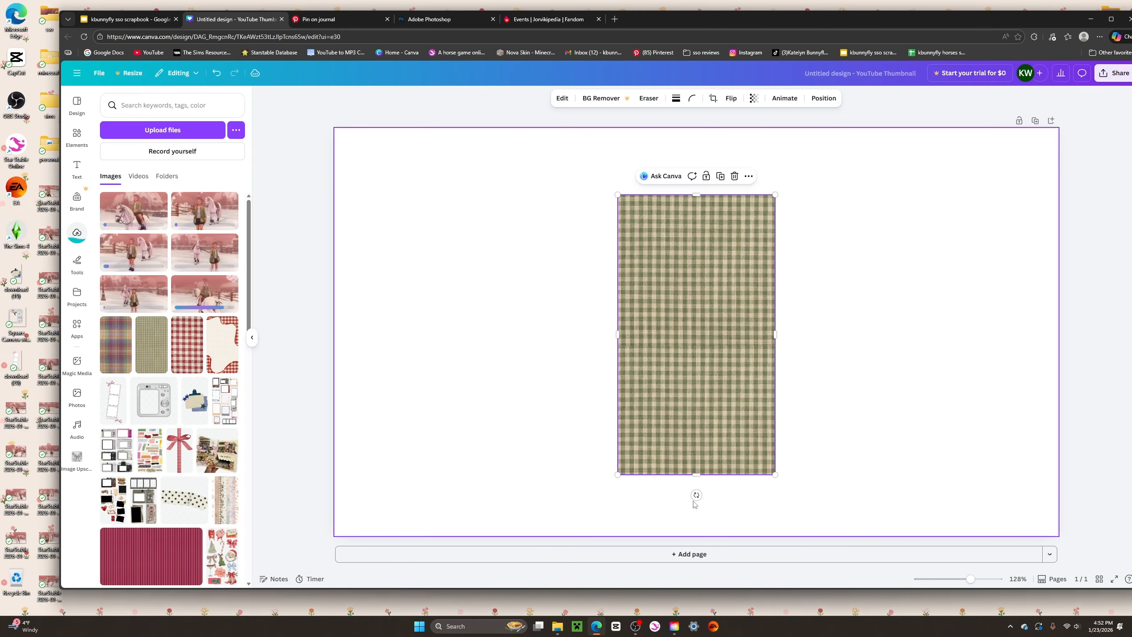
left_click_drag(696, 497, 921, 344)
left_click_drag(818, 325, 600, 199)
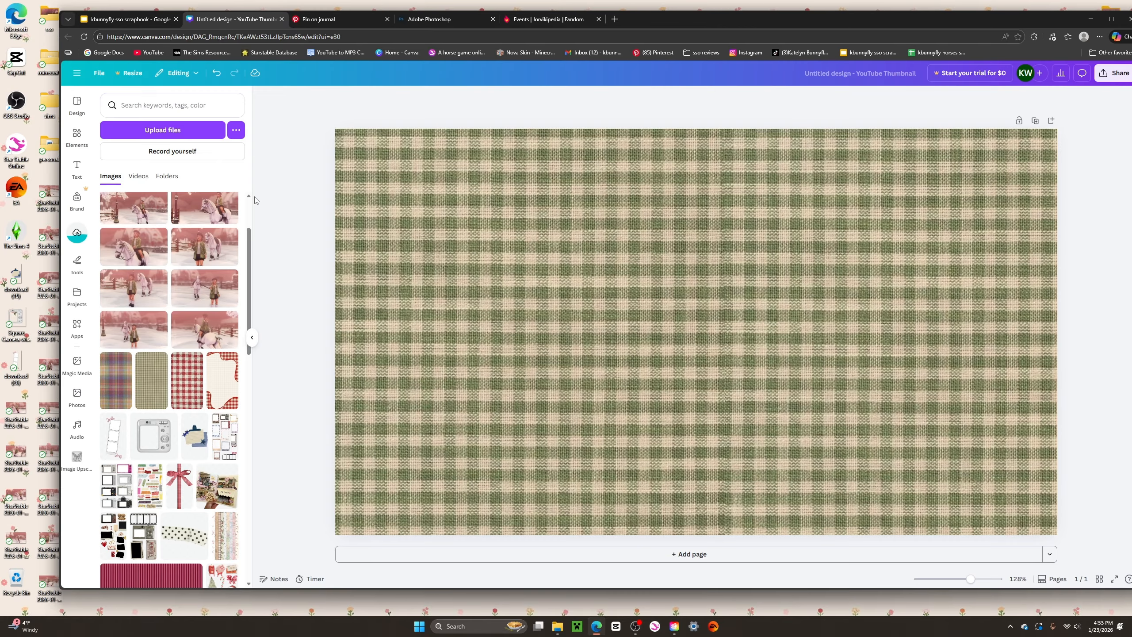
Add a text box to the page reading "Winter 2025".
left_click(77, 175)
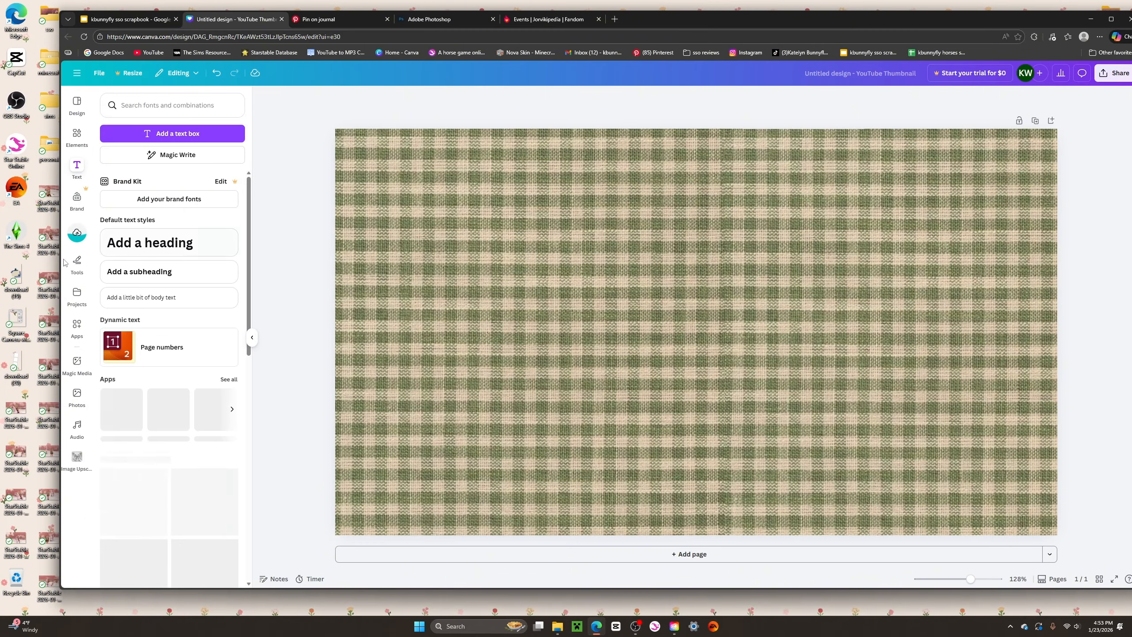
left_click(178, 134)
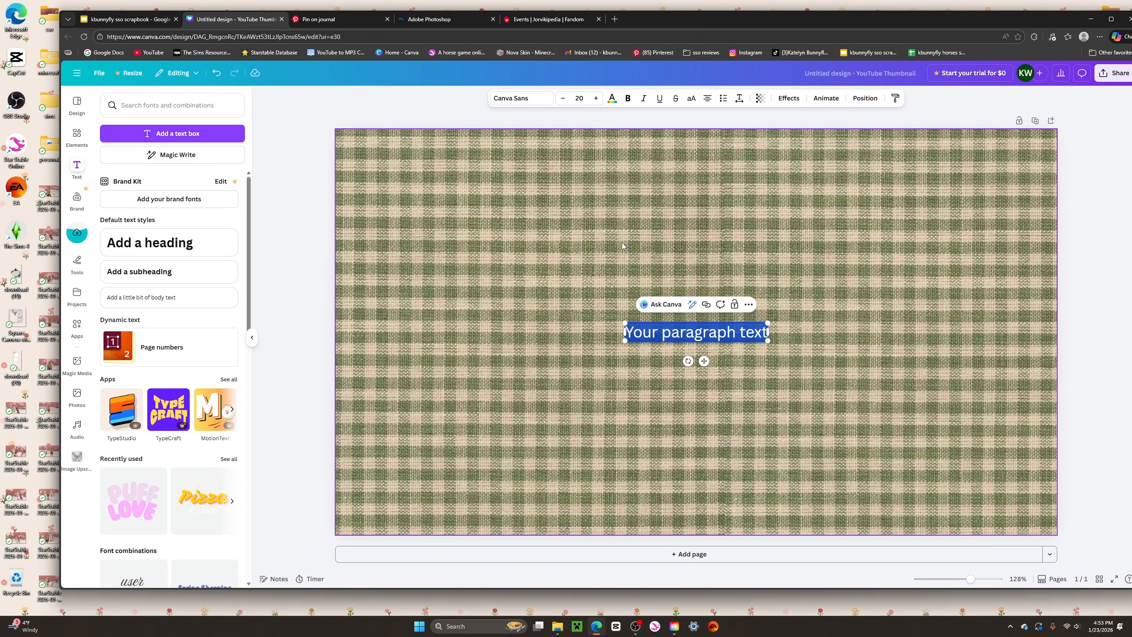
type("W")
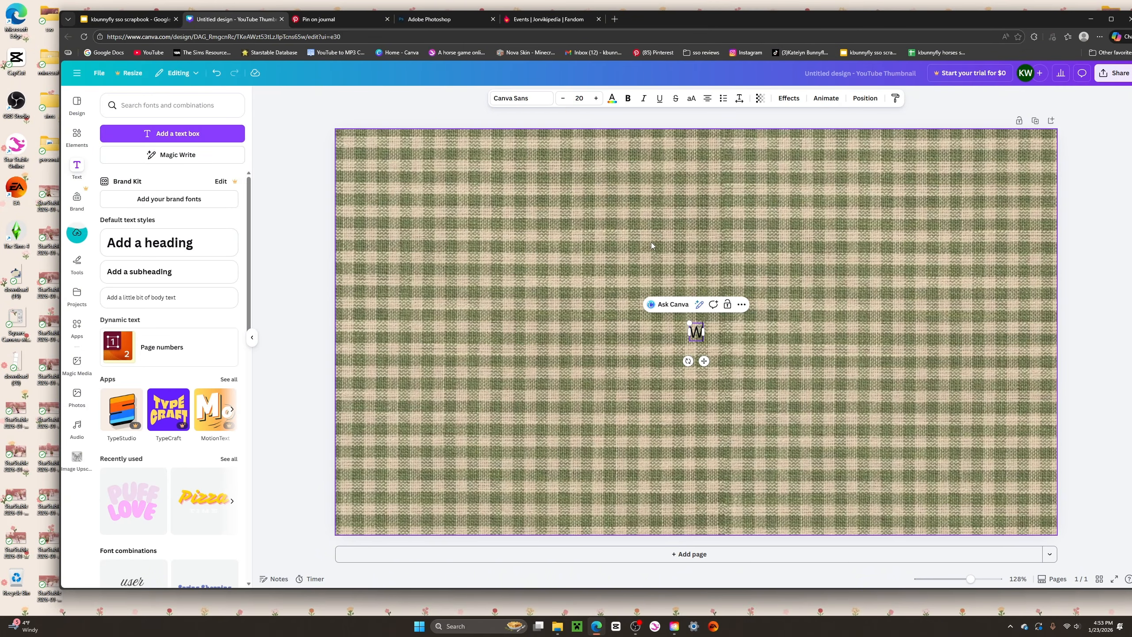
type("inter 2025")
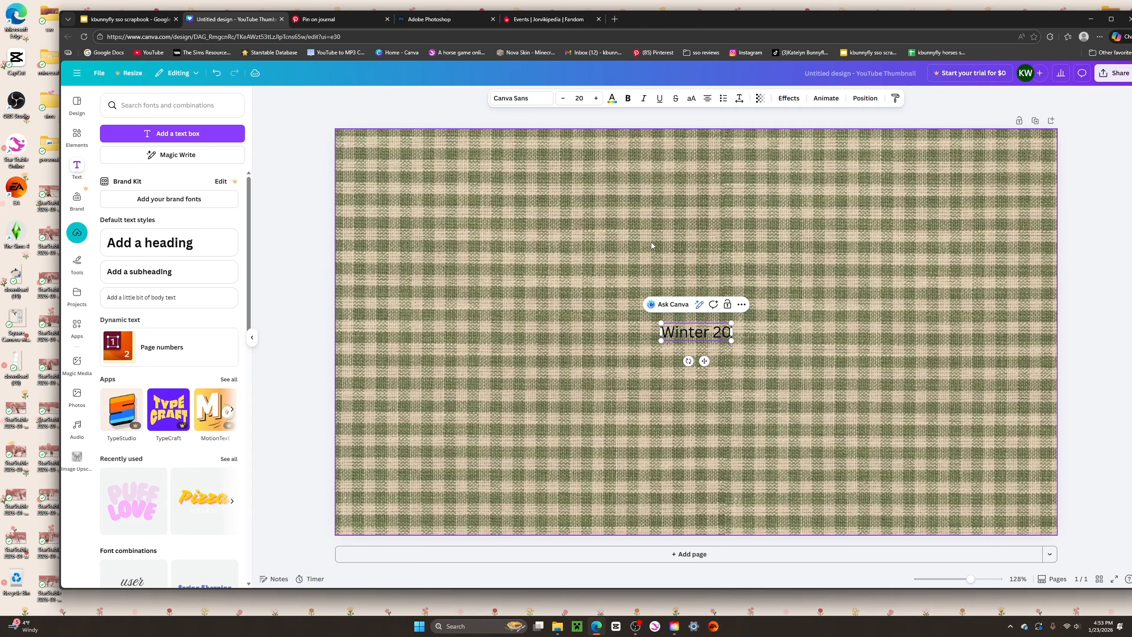
Format the Winter 2025 title in white at size 64 with the starred Canva Student Font.
double_click(682, 332)
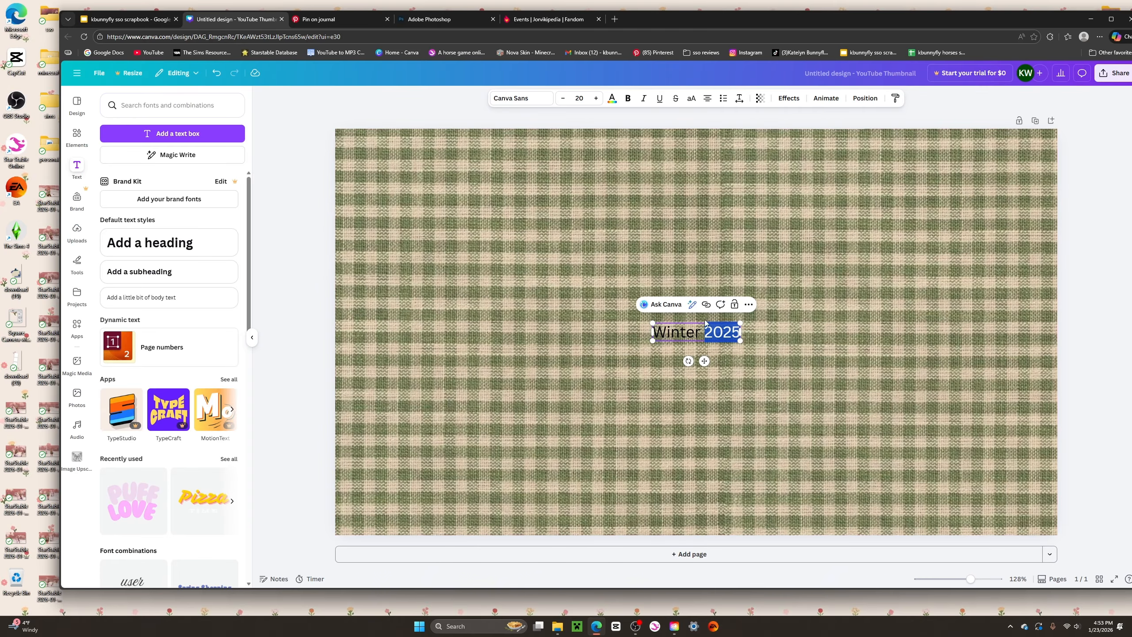
triple_click(710, 335)
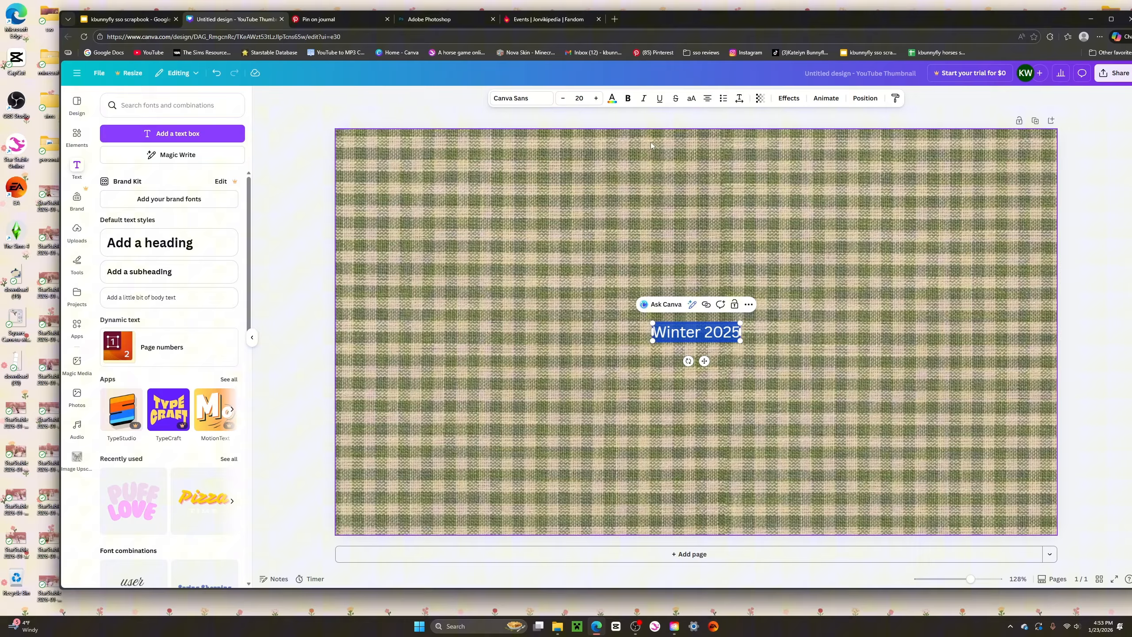
left_click(613, 86)
double_click(711, 324)
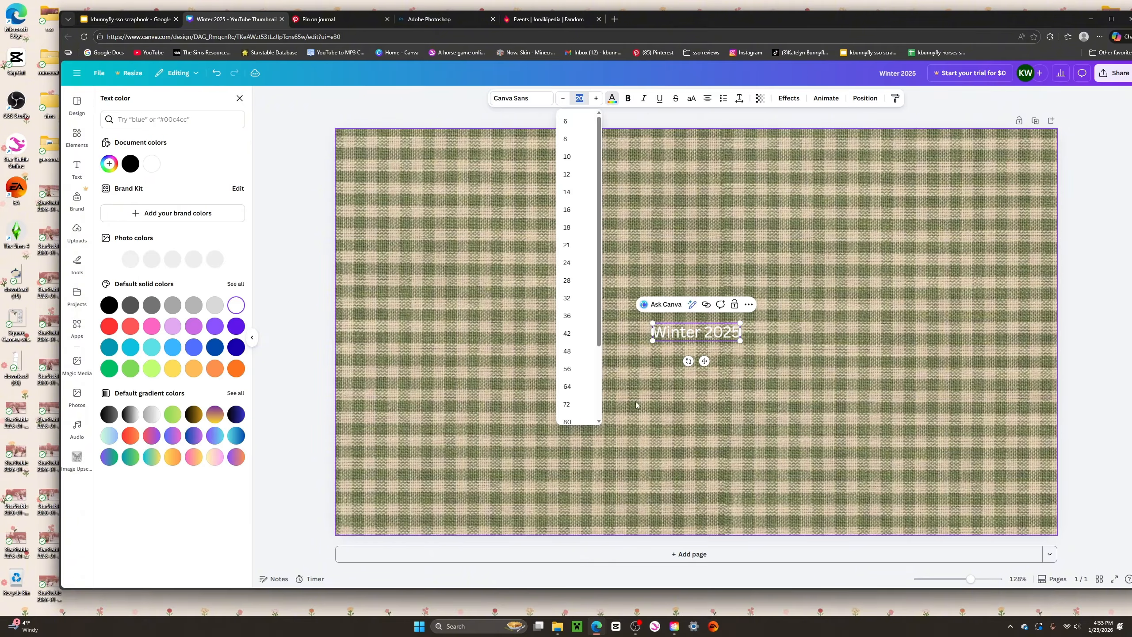
left_click(575, 392)
left_click(522, 97)
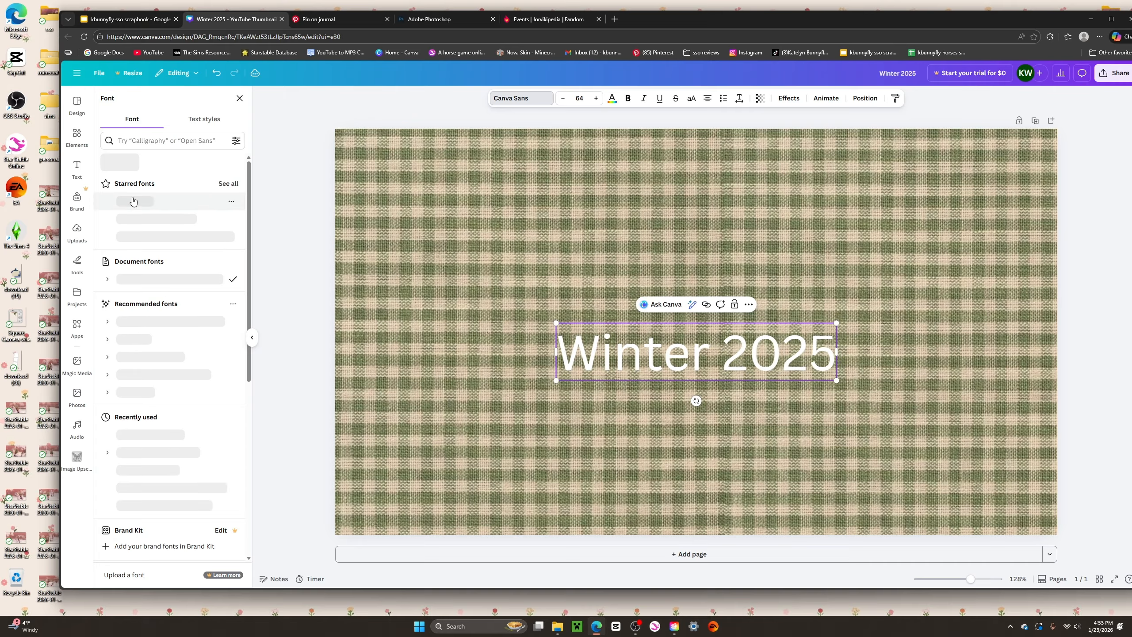
left_click(228, 183)
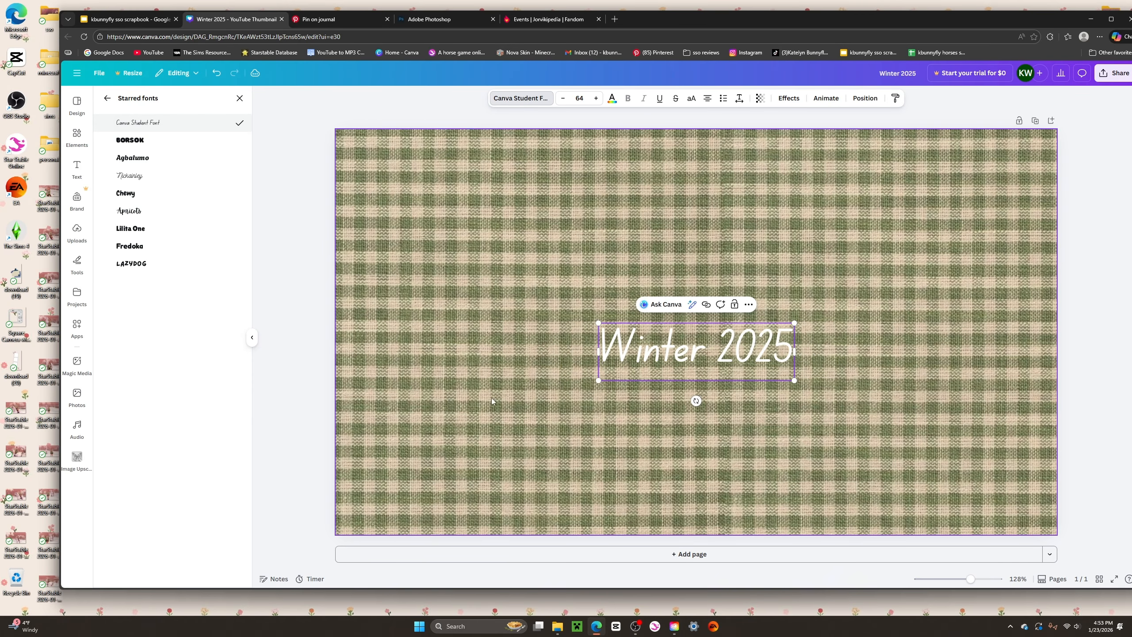
Apply the Shadow text effect to the Winter 2025 title and set the shadow color to black.
left_click(638, 354)
triple_click(635, 353)
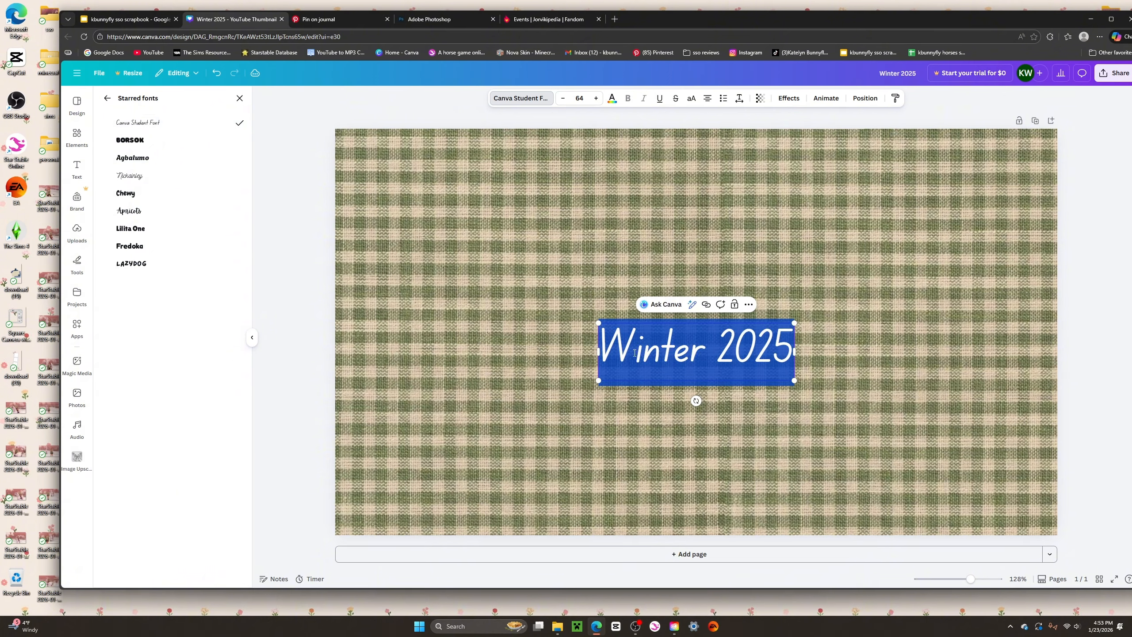
left_click(789, 99)
left_click(184, 154)
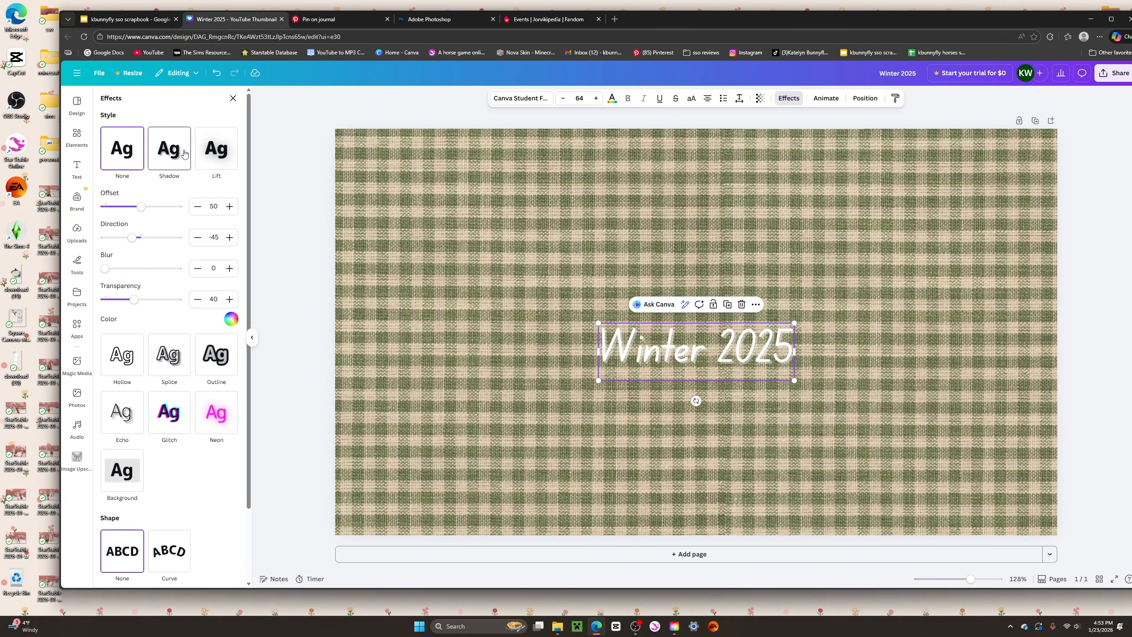
left_click(231, 319)
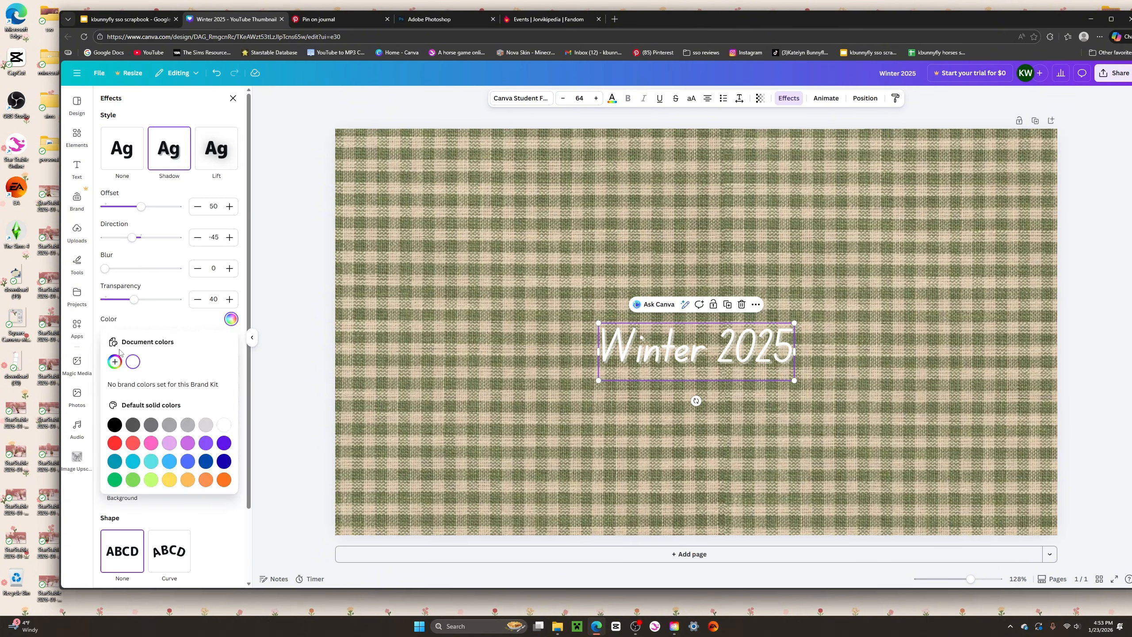
left_click(114, 426)
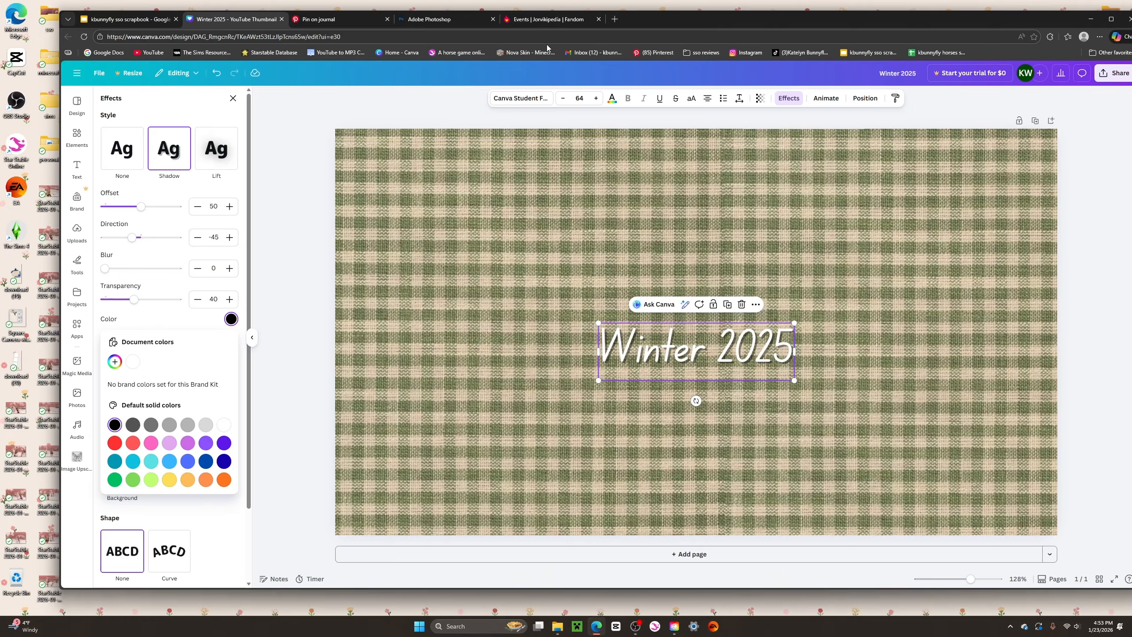
Enlarge the Winter 2025 title to size 125 and move it to the page's upper-right corner.
left_click_drag(598, 324, 444, 172)
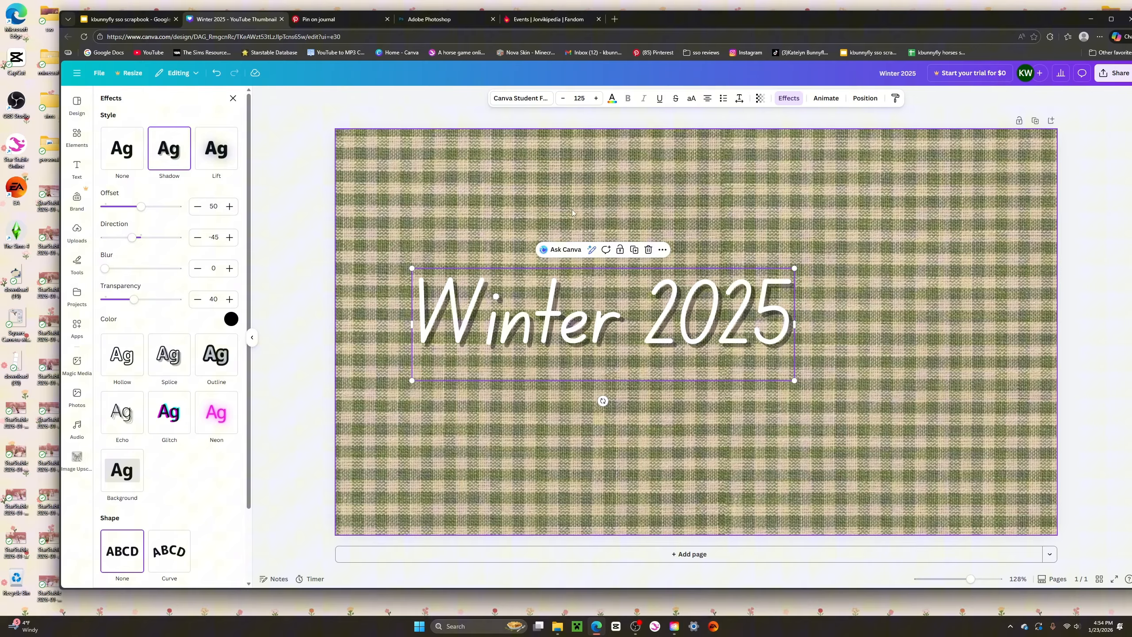
left_click(315, 187)
left_click_drag(587, 334, 530, 218)
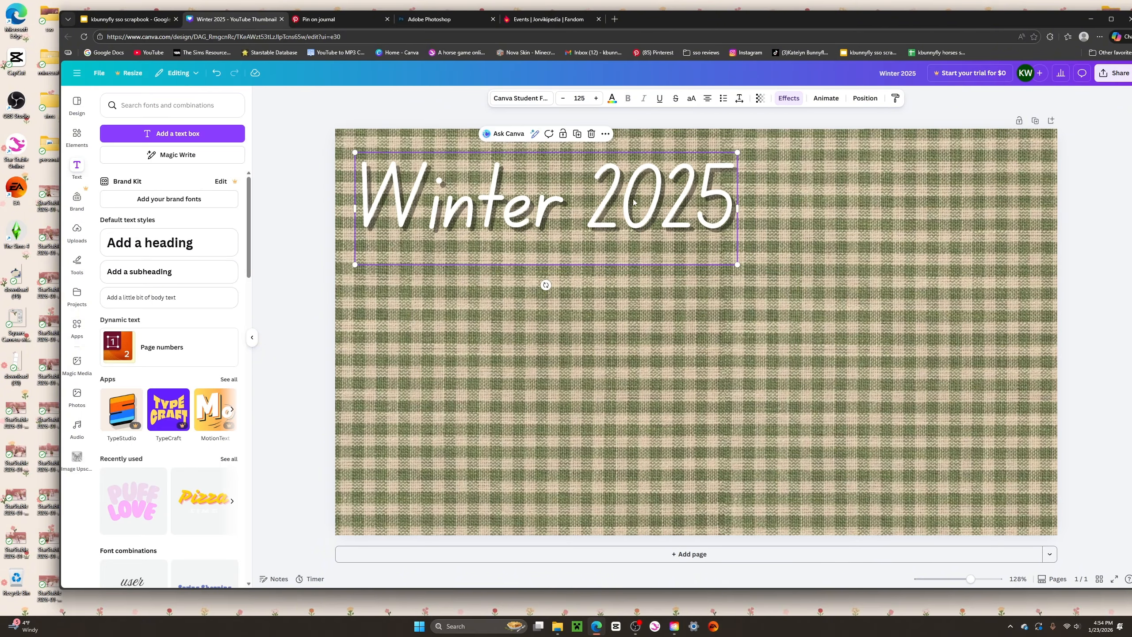
left_click_drag(633, 201, 953, 180)
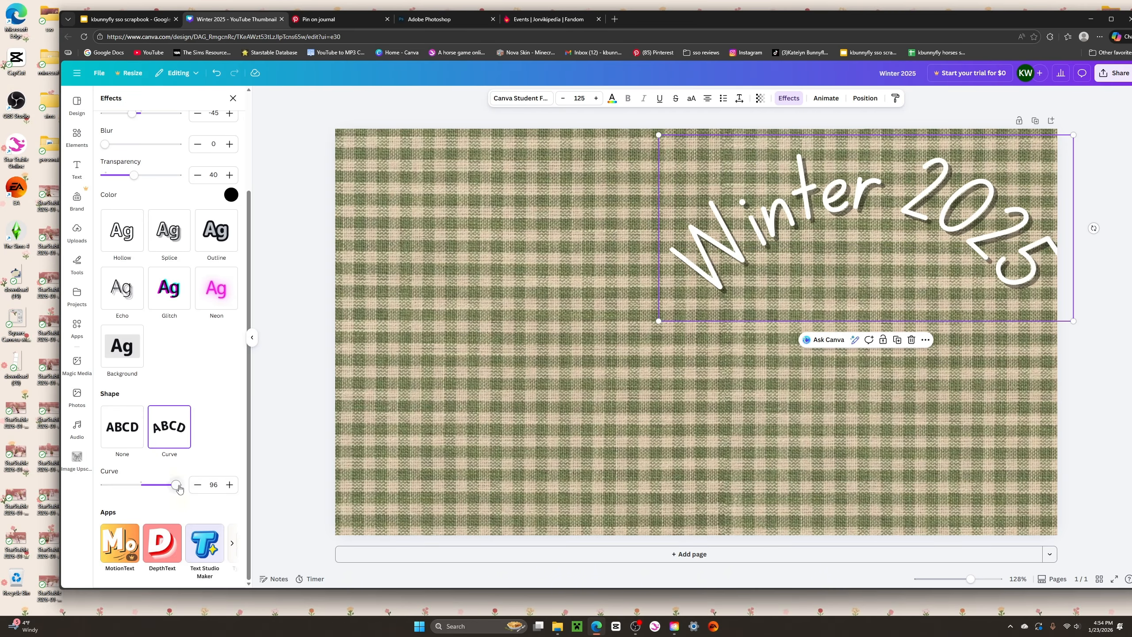
Reduce the title's Curve effect to a slight arc and fit the text within the page's upper-right corner.
left_click_drag(178, 488, 147, 485)
left_click_drag(1068, 198, 1070, 202)
left_click(657, 291)
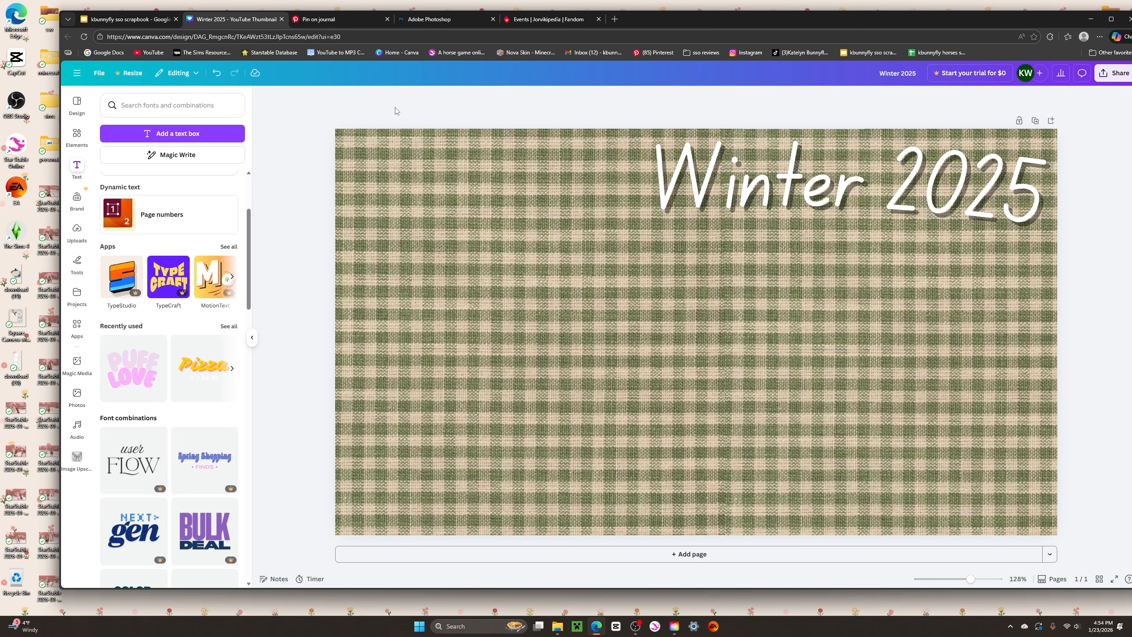
Check the scrapbook slides for reference, return to the Canva page and add the black ribbon bow to its upper-right corner.
left_click(129, 19)
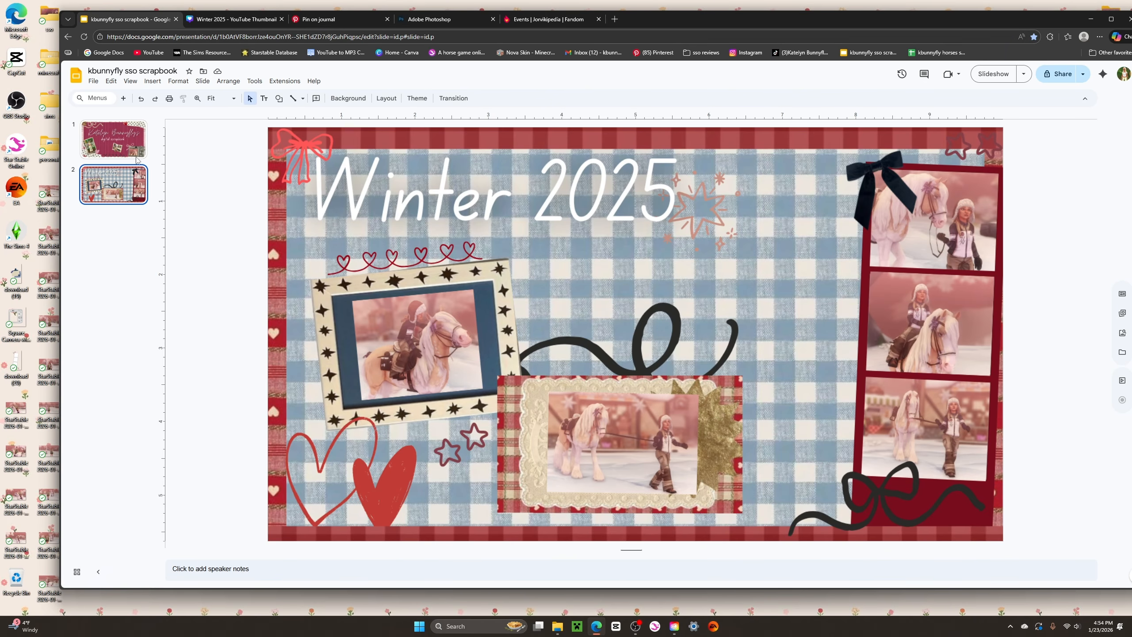
left_click(209, 21)
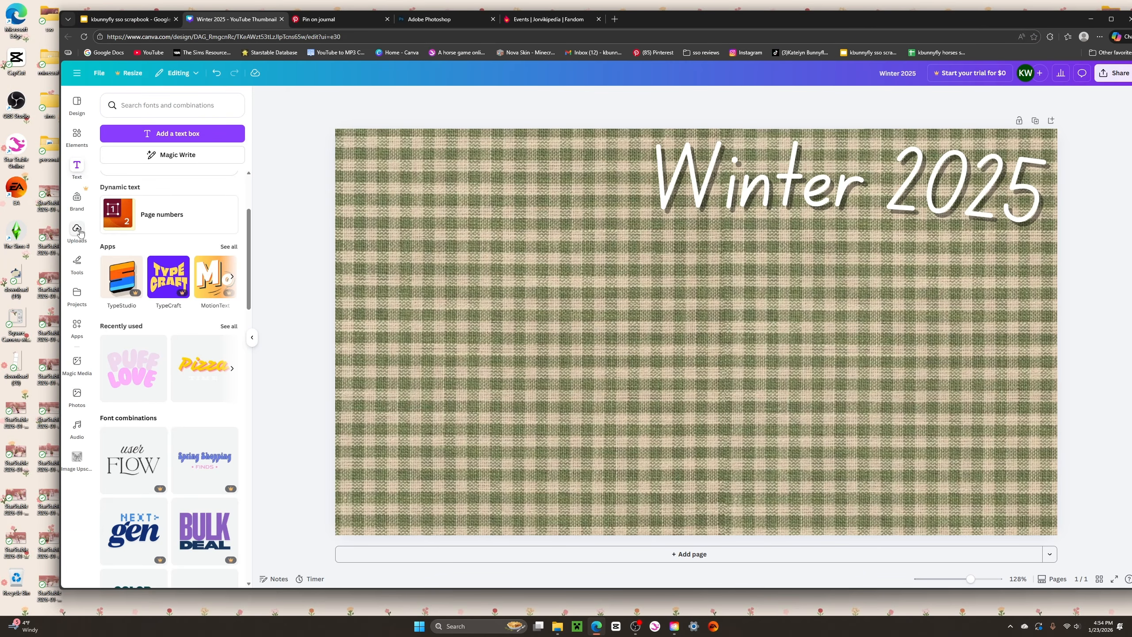
left_click(77, 137)
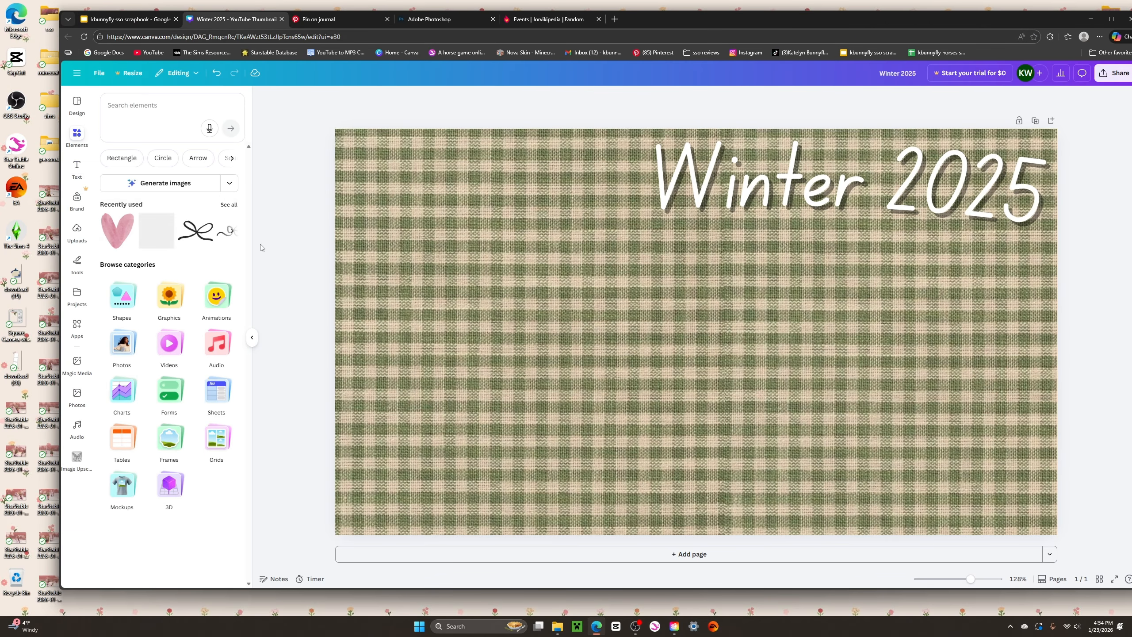
left_click(203, 232)
Bring the corner bow forward one layer and shift the Winter 2025 title slightly toward the page's left.
right_click(1010, 136)
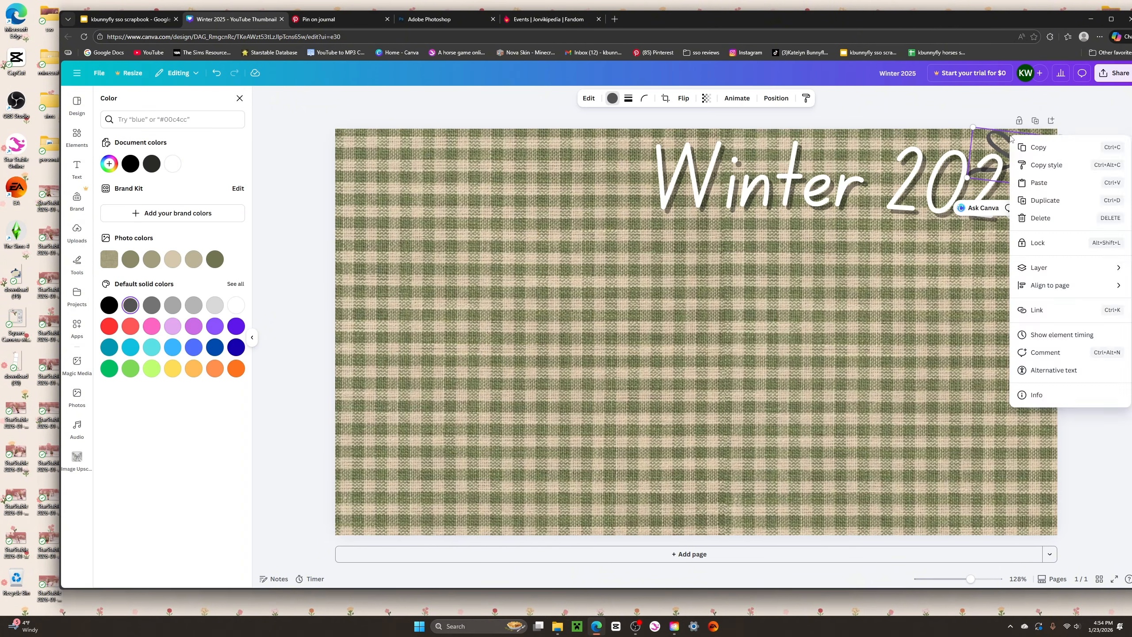
mouse_move(1034, 270)
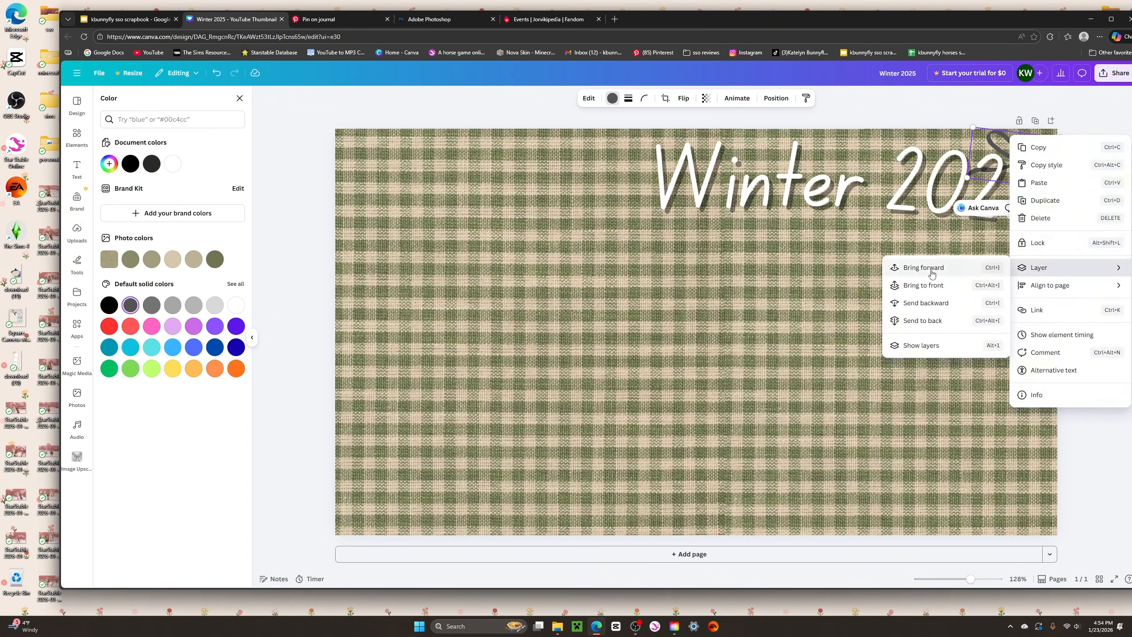
left_click(931, 270)
left_click_drag(825, 187, 816, 190)
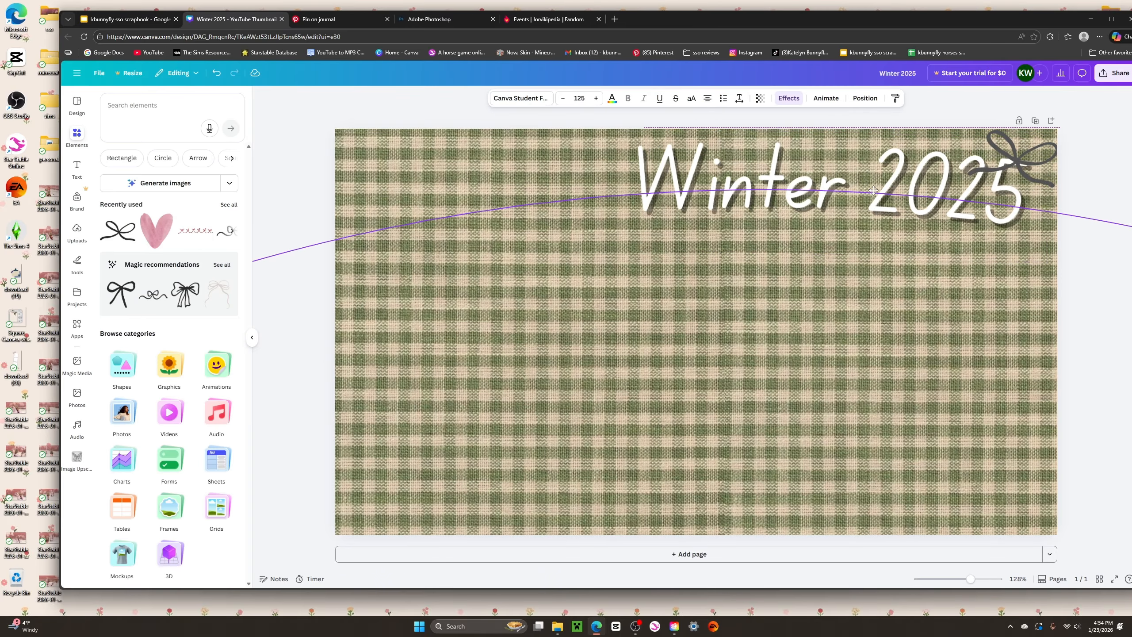
left_click(266, 295)
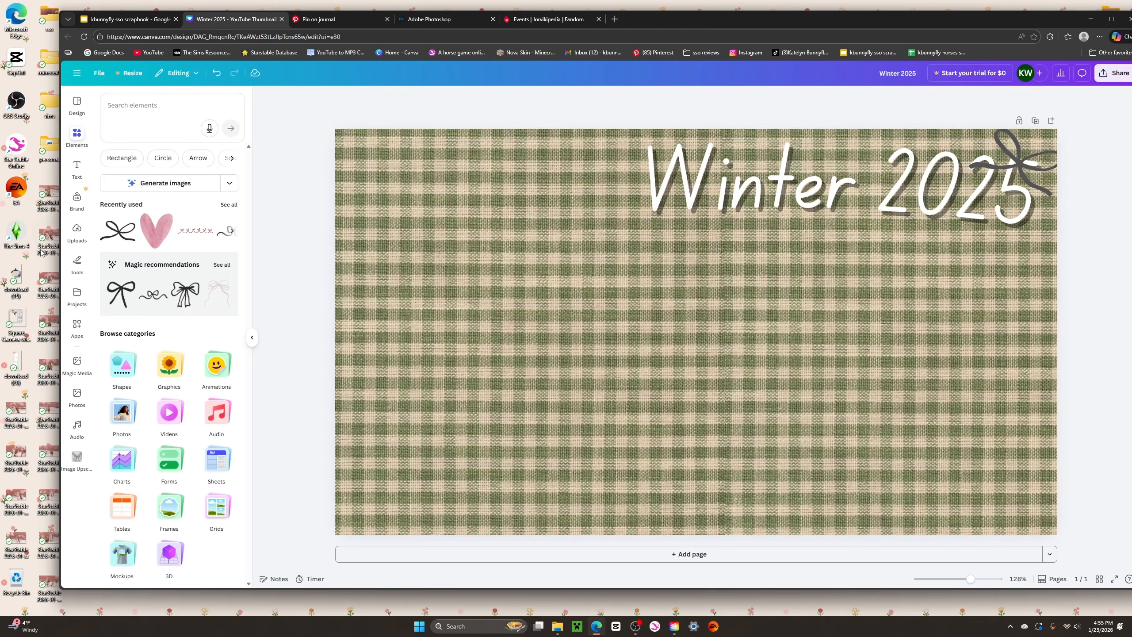
Add the uploaded silver camera frame to the page's lower-left corner and tilt it slightly counterclockwise.
left_click(71, 234)
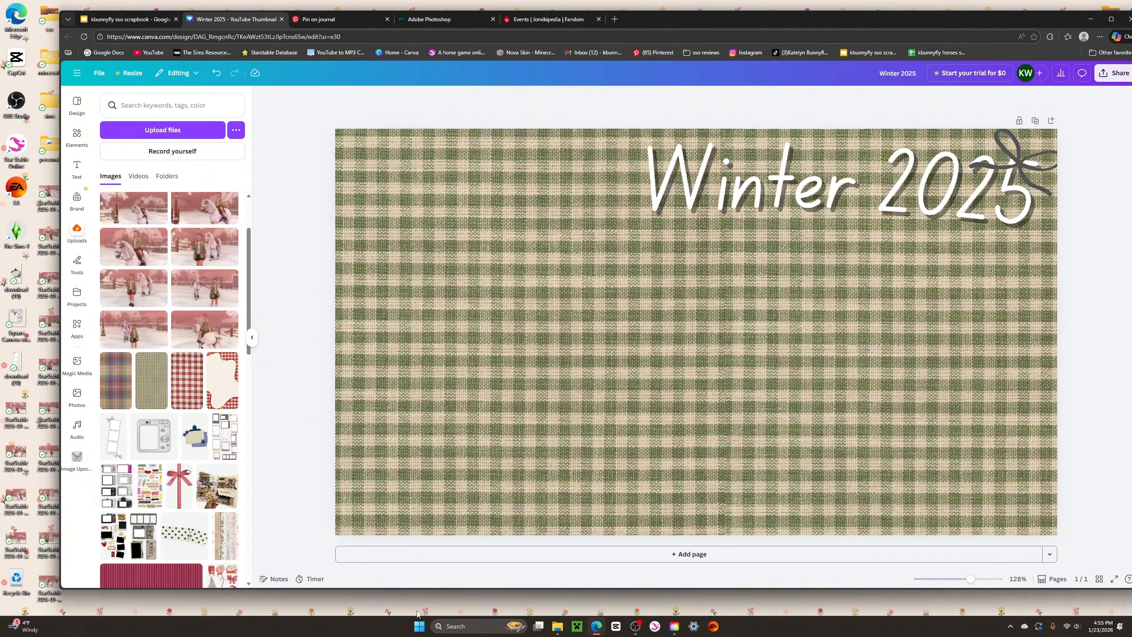
left_click(137, 422)
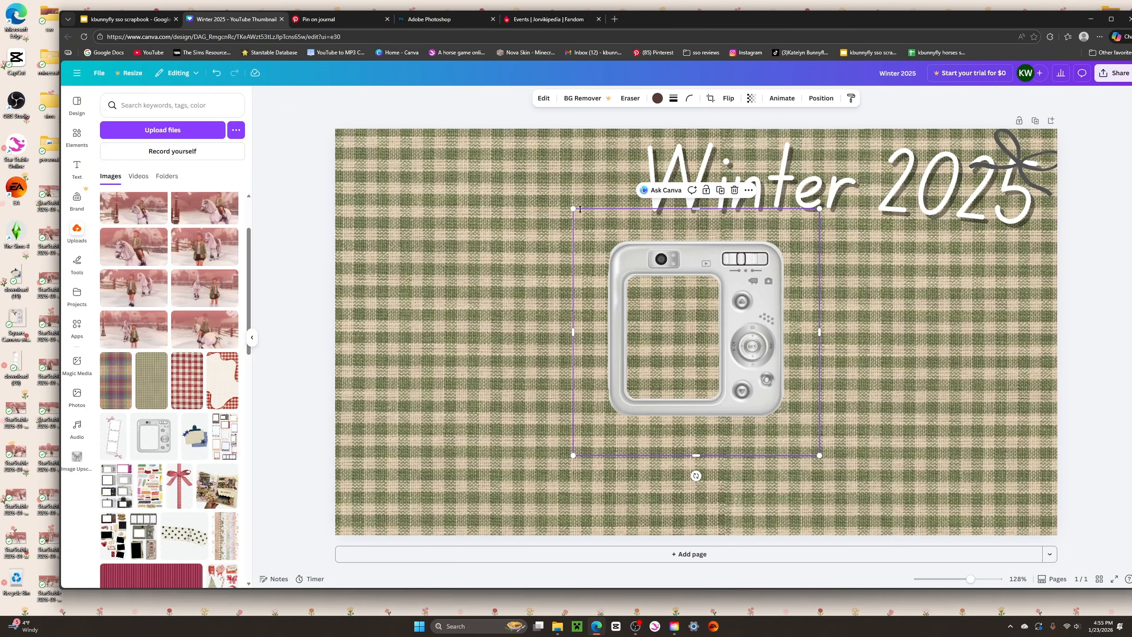
left_click_drag(743, 319, 509, 413)
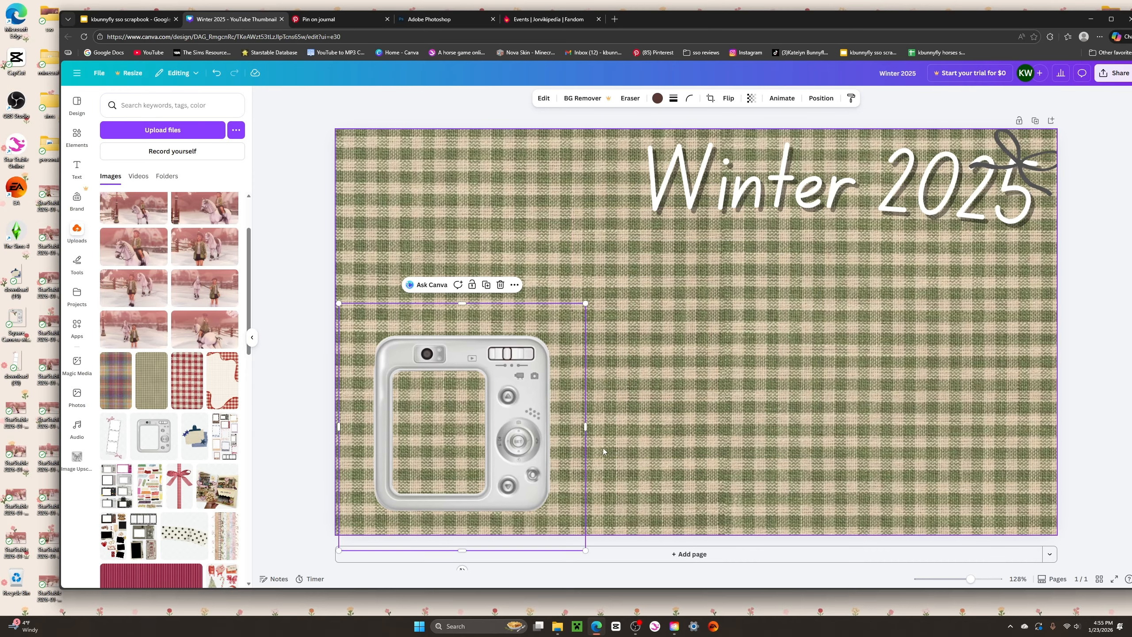
left_click_drag(461, 569, 469, 570)
left_click(296, 458)
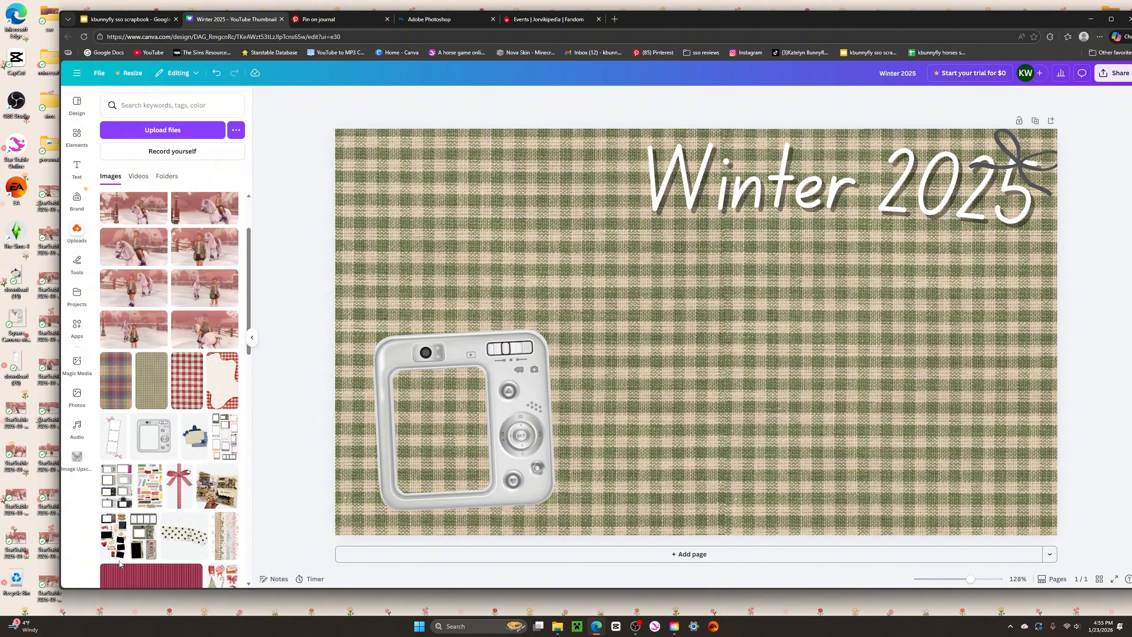
Add the uploaded collage of photo frames, enlarge it and crop it down to the red bow-patterned frame.
left_click(228, 453)
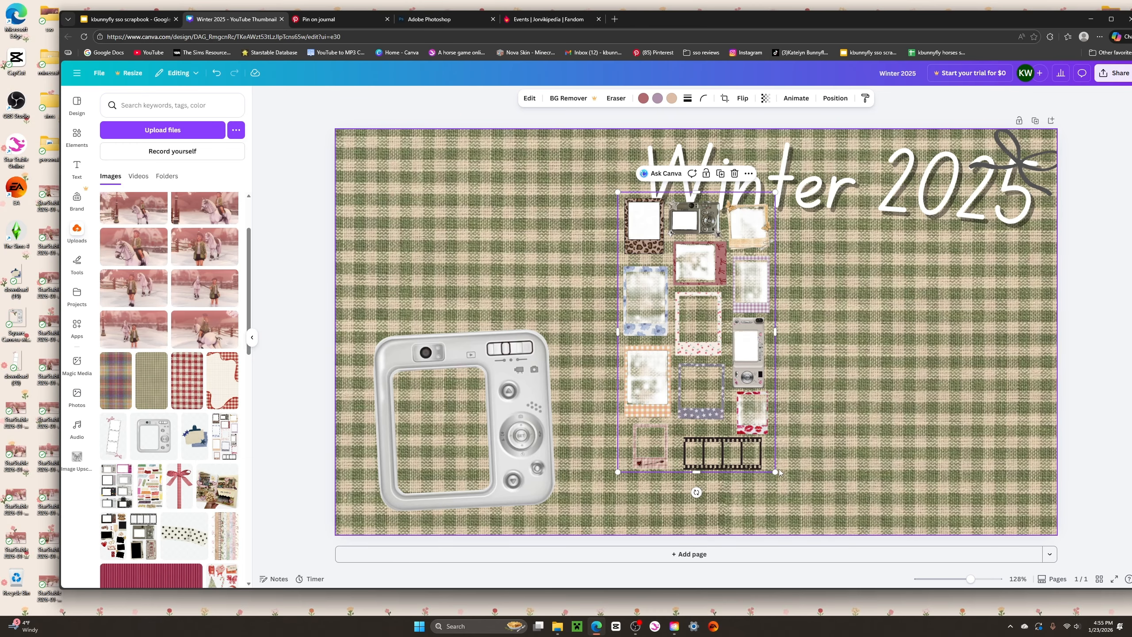
left_click_drag(776, 472, 872, 631)
left_click_drag(754, 321, 705, 280)
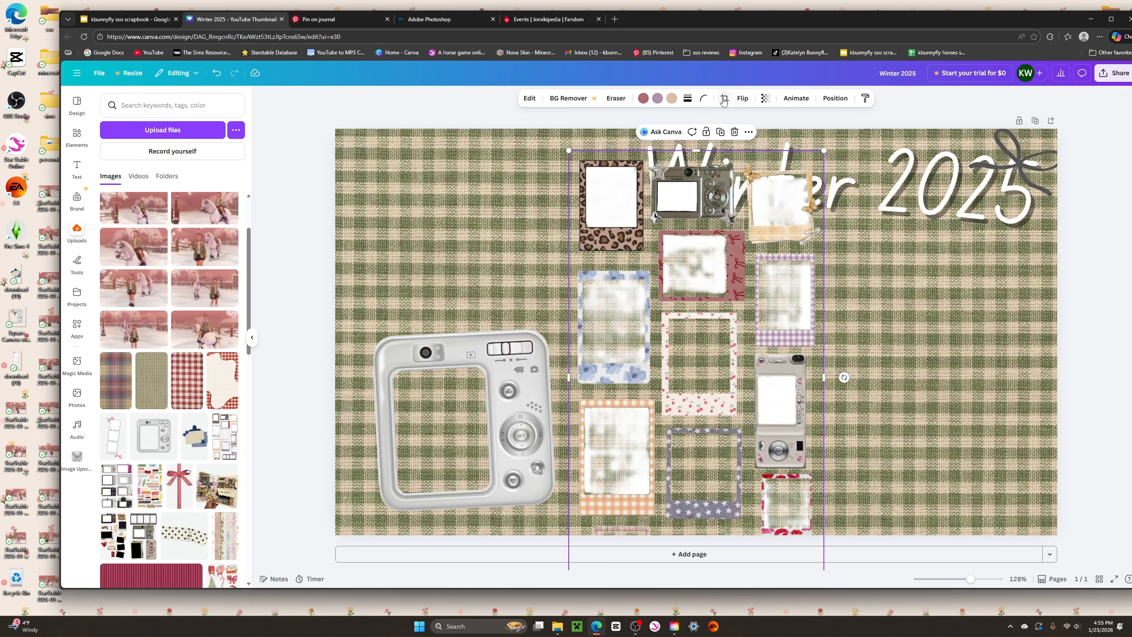
left_click(724, 100)
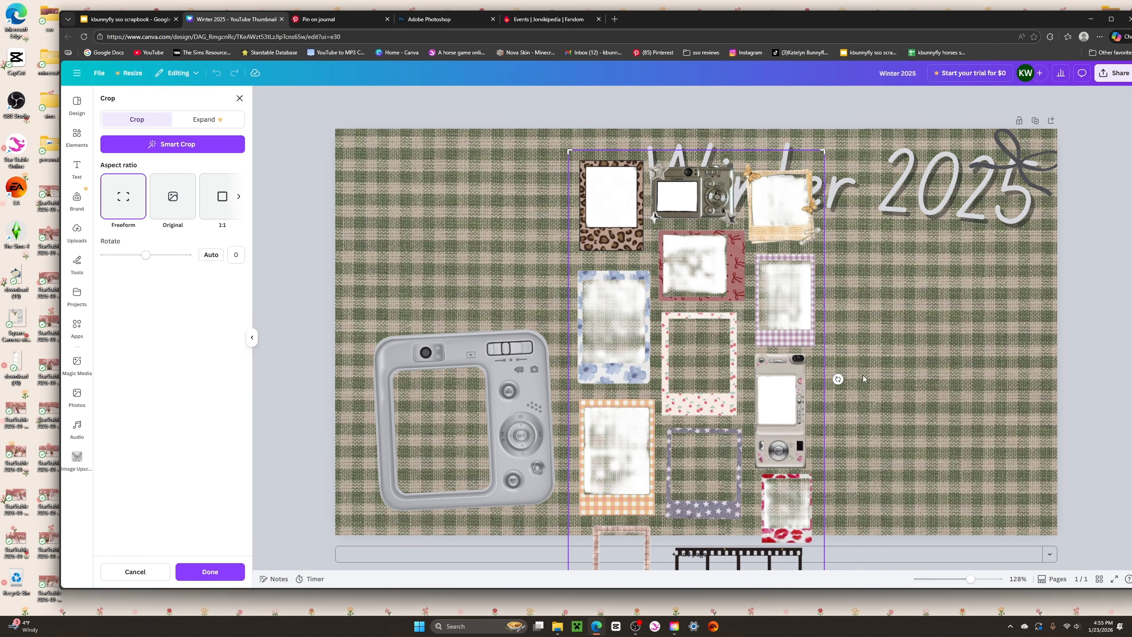
left_click_drag(624, 201, 654, 224)
scroll(838, 446, "down", 1)
left_click_drag(823, 561, 754, 280)
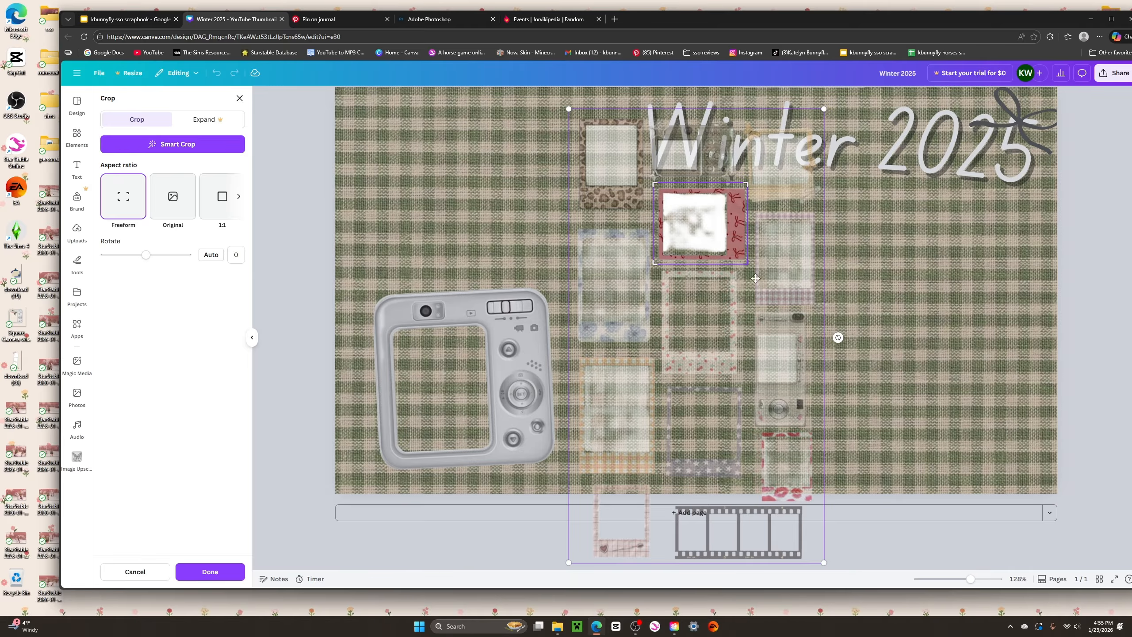
left_click(210, 571)
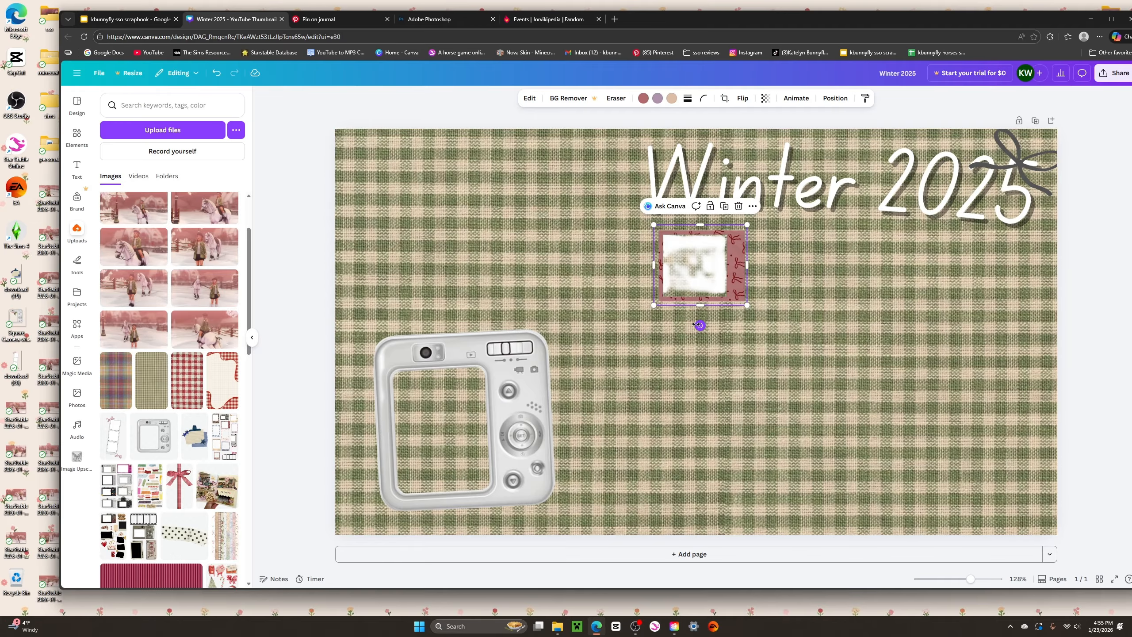
Enlarge the red bow frame, turn it upright with a slight tilt and place it in the page's lower-right corner.
left_click_drag(743, 310, 863, 460)
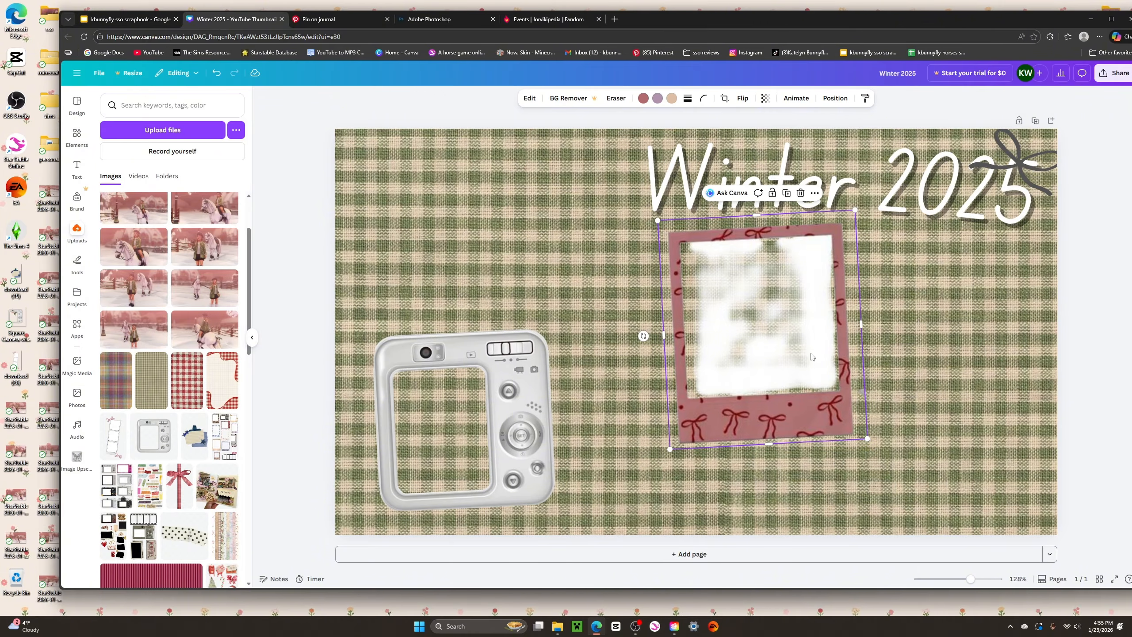
left_click_drag(814, 357, 983, 413)
Add the uploaded patterned paper strips image and crop it to the plain brown paper strip.
scroll(219, 452, "down", 2)
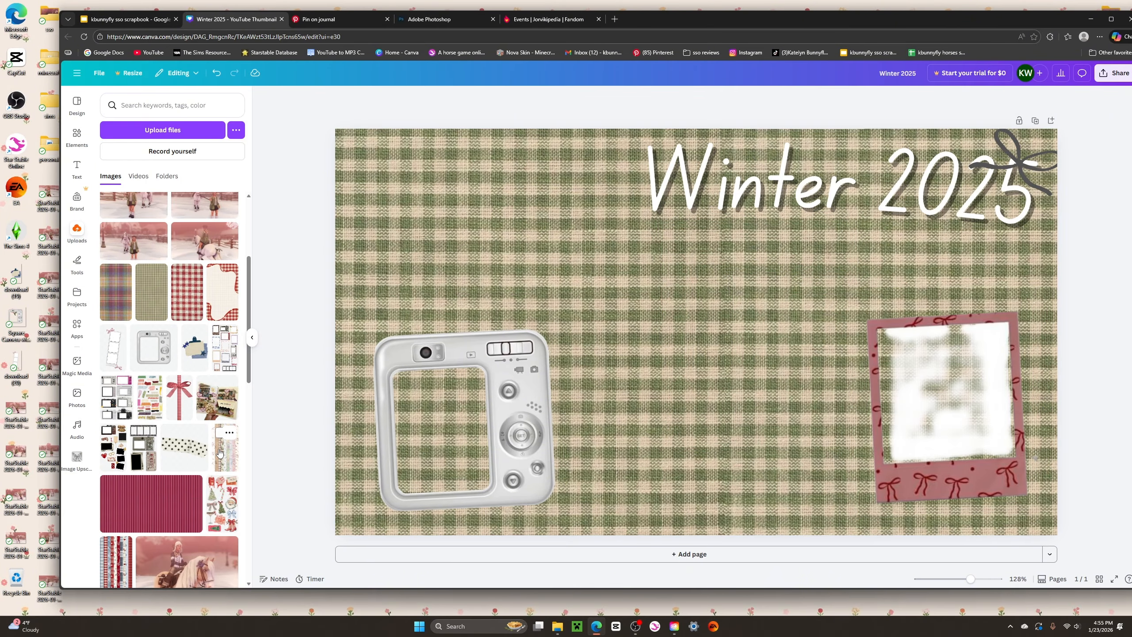
left_click(219, 452)
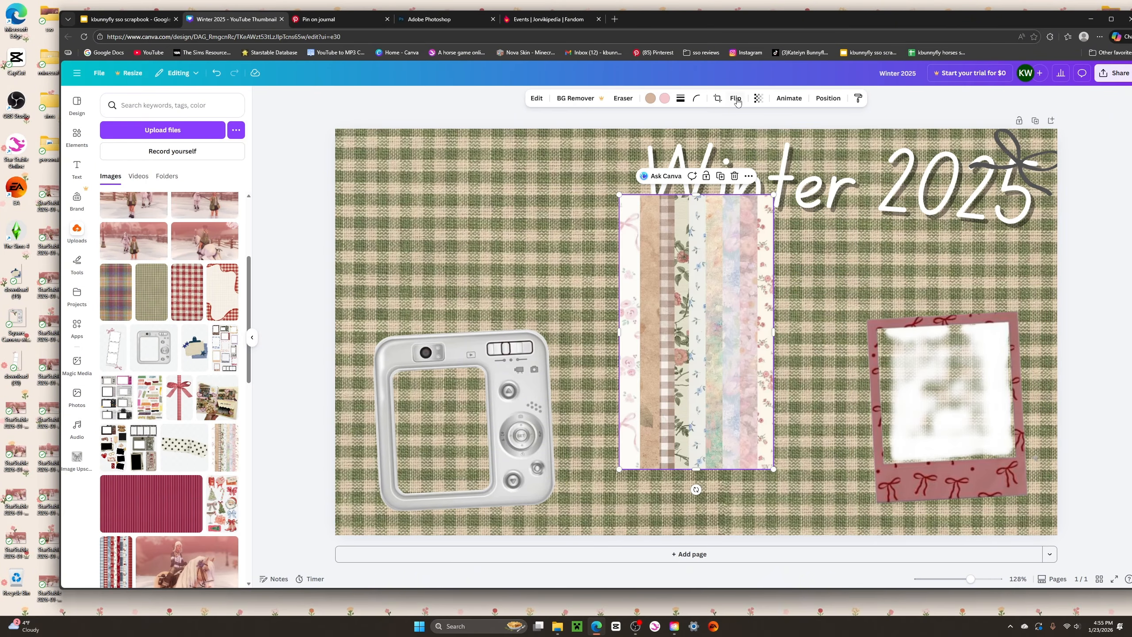
left_click(717, 98)
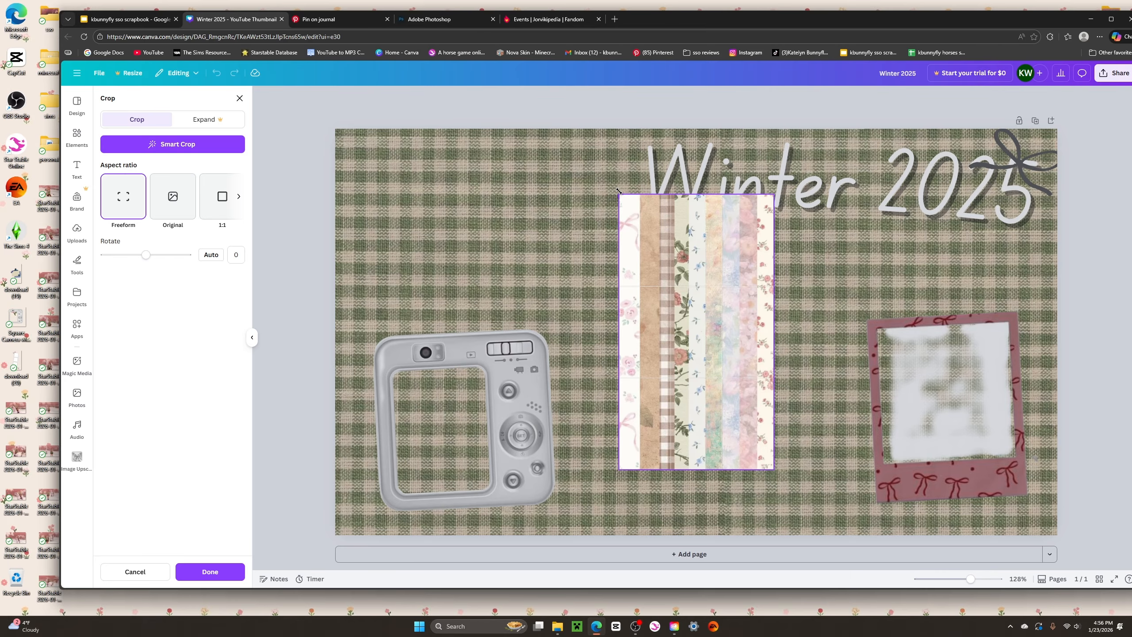
left_click_drag(619, 191, 642, 193)
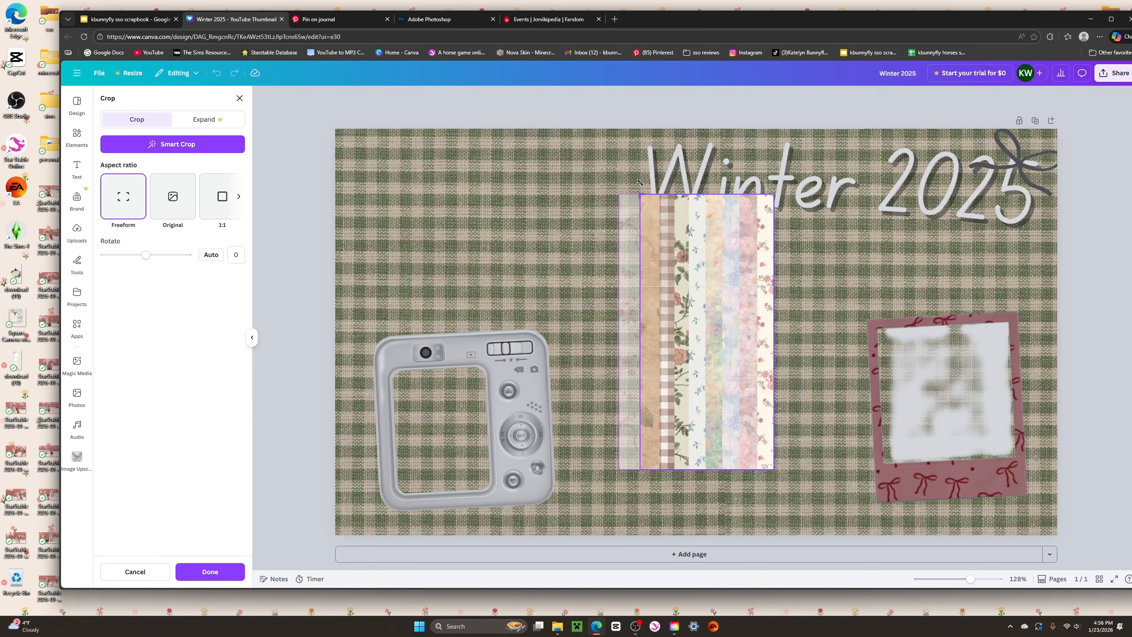
left_click_drag(773, 193, 660, 195)
left_click(210, 571)
Rotate the brown paper strip horizontally, enlarge it beyond the page width and place it along the page's top edge.
left_click_drag(642, 489, 993, 335)
left_click_drag(512, 322, 156, 180)
left_click_drag(544, 320, 725, 135)
left_click_drag(967, 155, 1098, 165)
left_click_drag(998, 143, 976, 132)
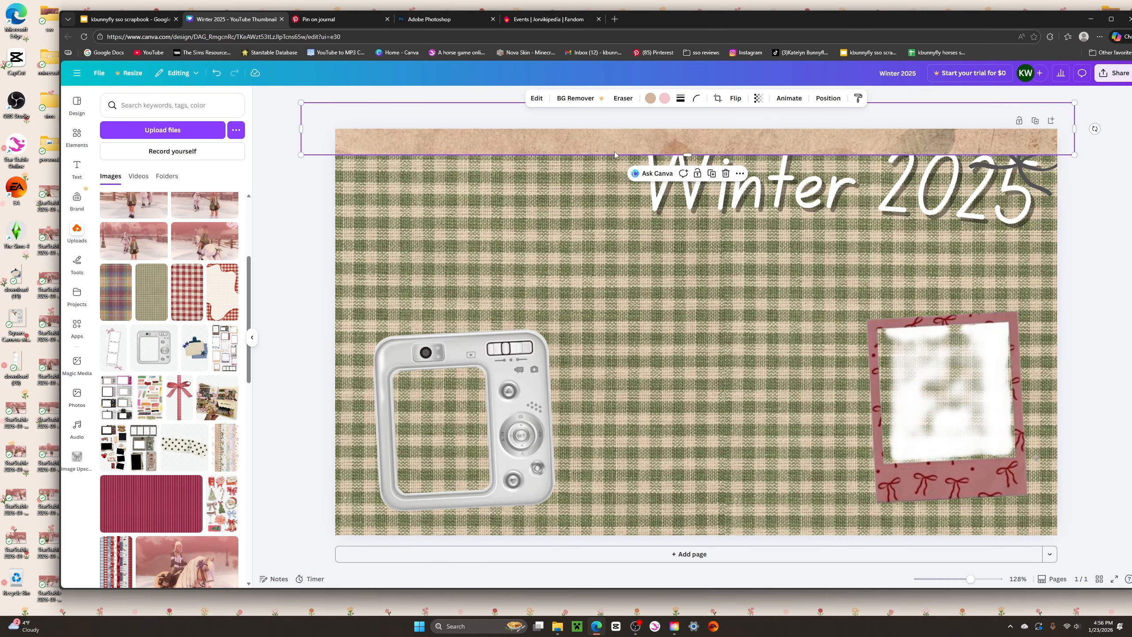
Duplicate the brown paper strip and place the copy along the page's bottom edge.
key("ctrl+c")
key("ctrl+v")
left_click_drag(617, 152, 634, 560)
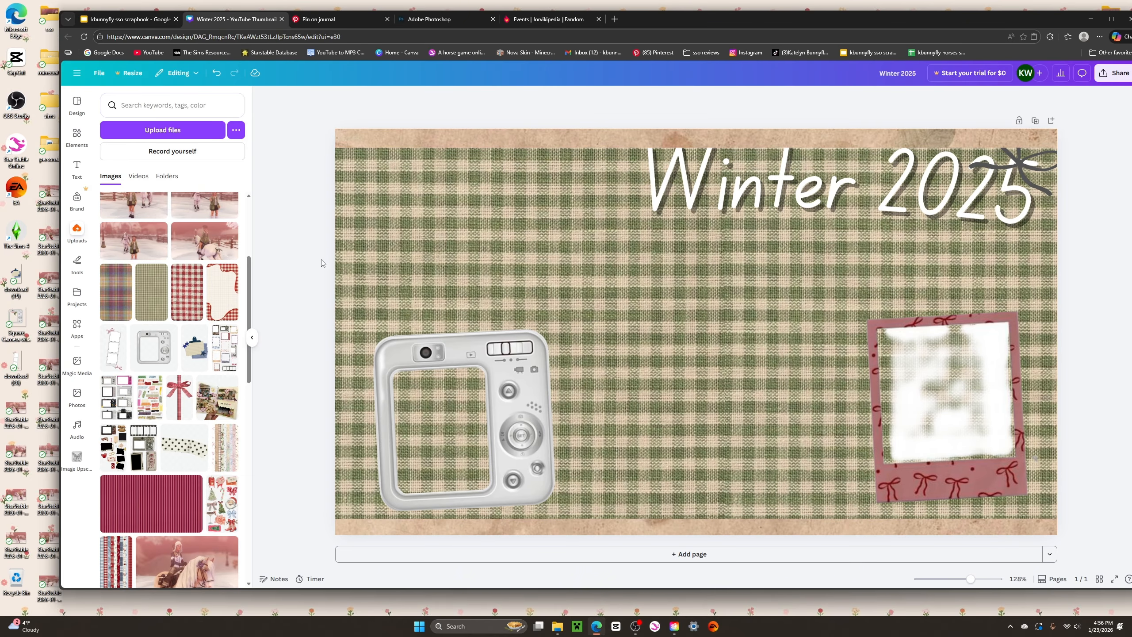
Add the patterned paper strips image again and crop it to the cream strip with red roses and green leaves.
left_click(225, 446)
left_click(717, 98)
left_click_drag(619, 193, 675, 194)
left_click_drag(774, 331, 689, 332)
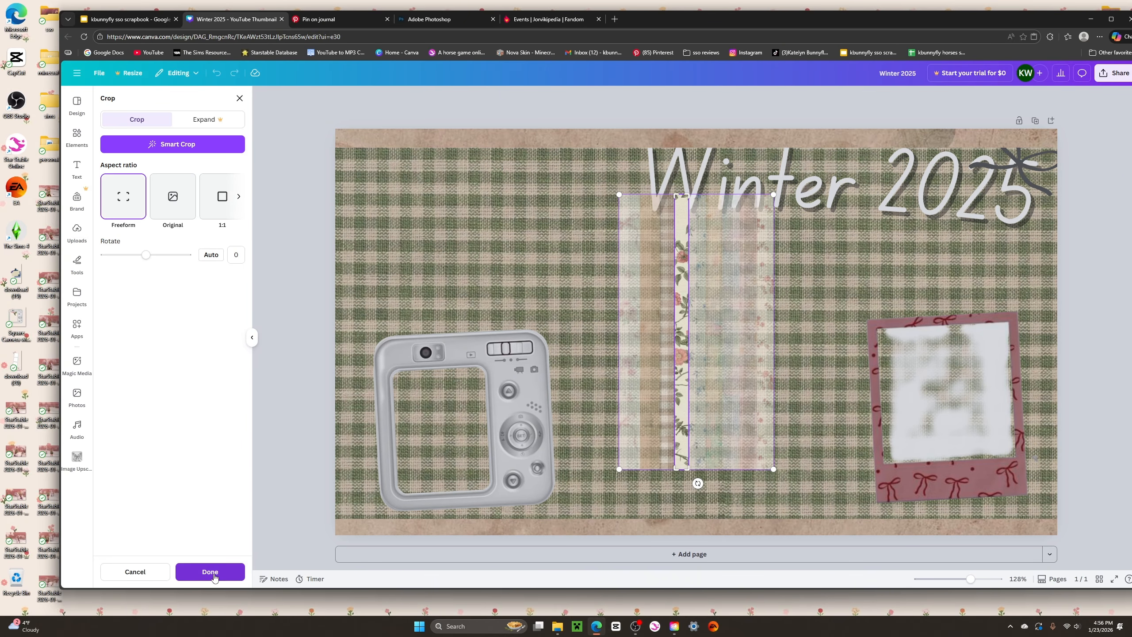
left_click(210, 572)
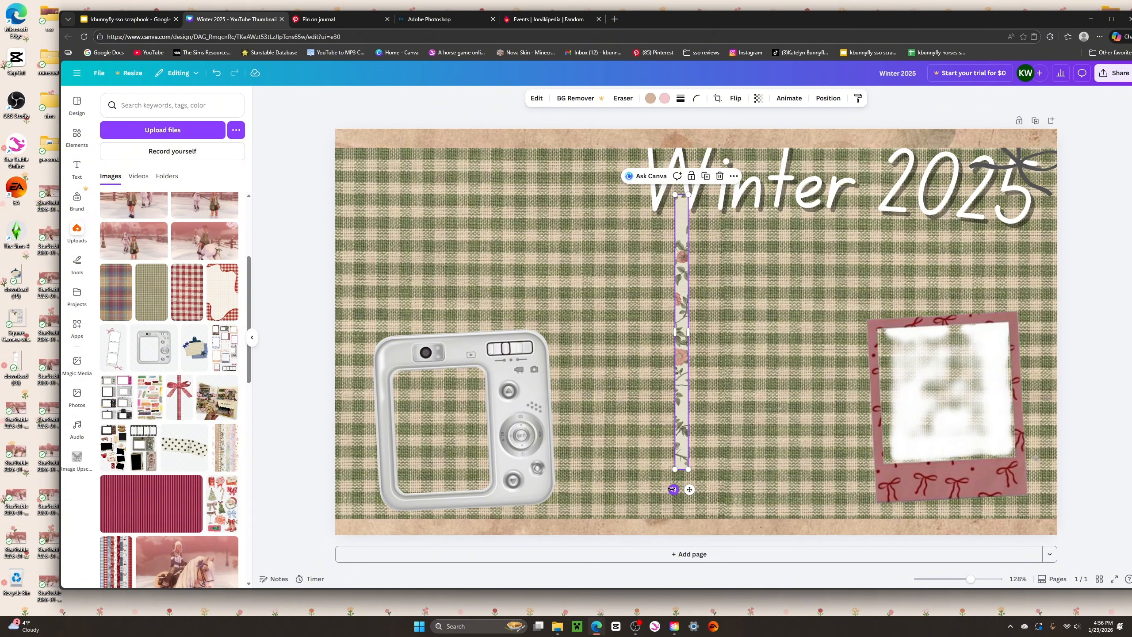
Enlarge the rose strip to full page height along the right edge and place a copy along the left edge.
left_click_drag(673, 477, 668, 579)
left_click_drag(684, 381, 1057, 297)
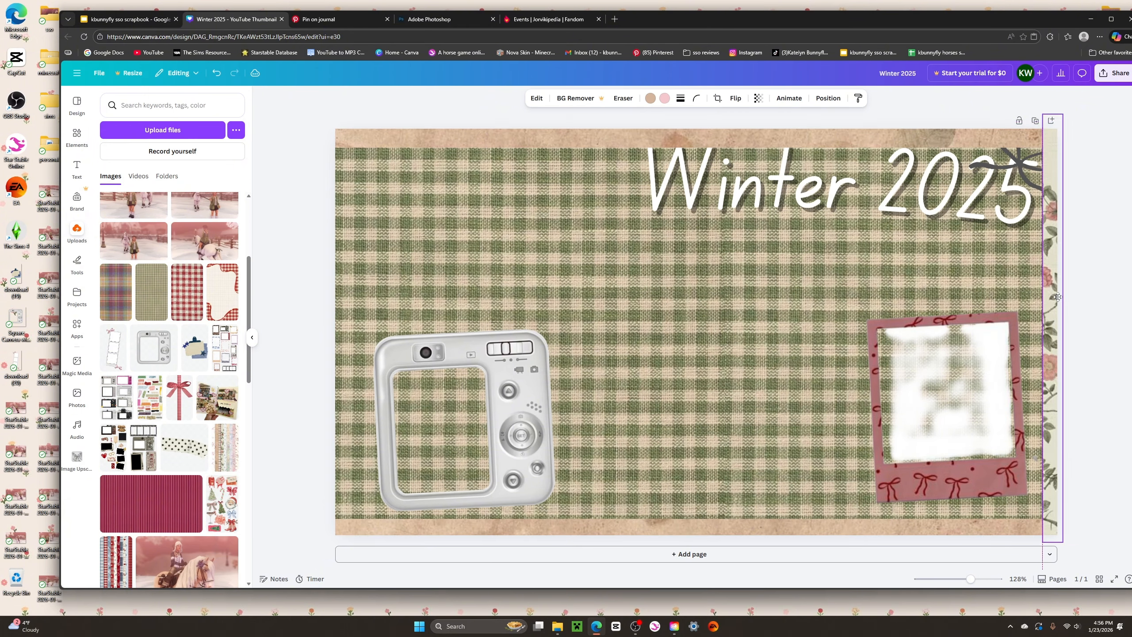
right_click(1059, 282)
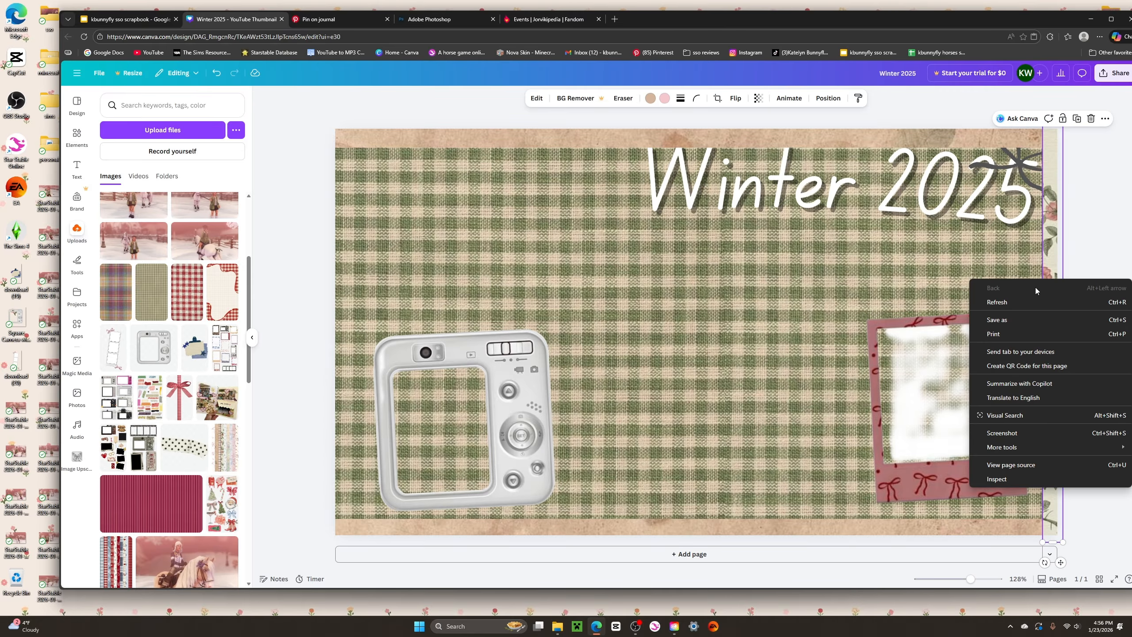
key("Escape")
right_click(356, 220)
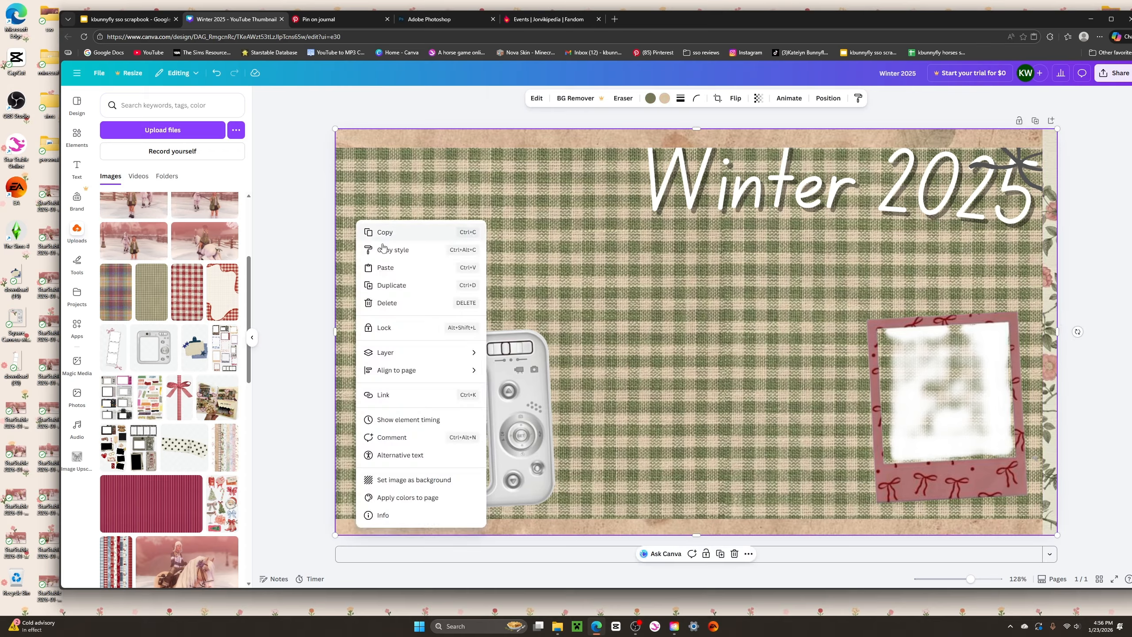
left_click(386, 268)
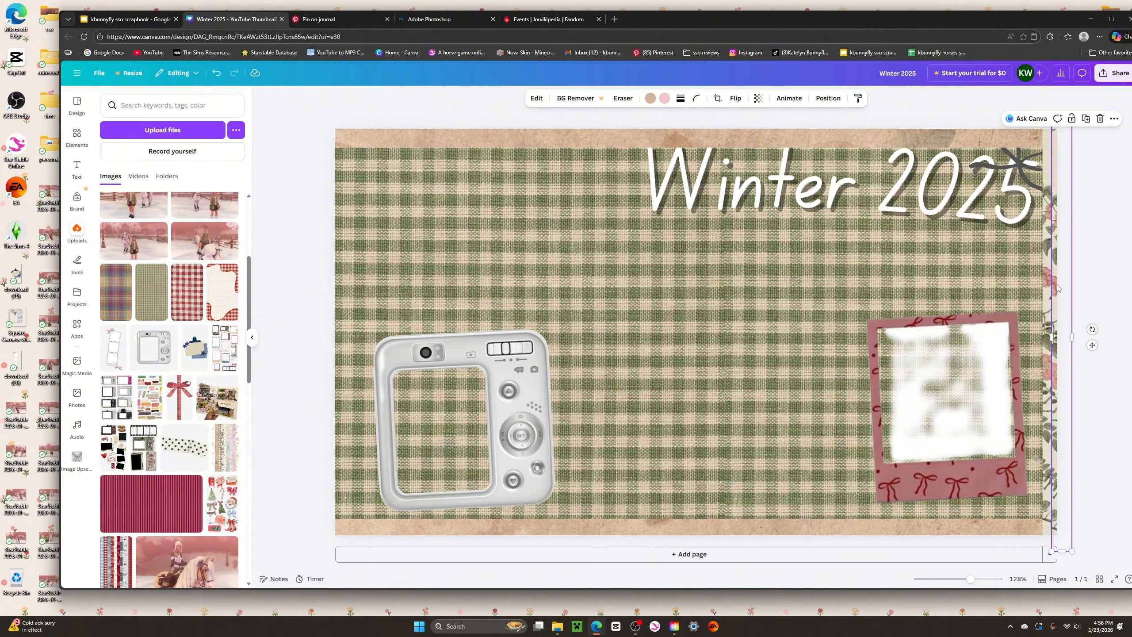
left_click_drag(1059, 288, 343, 287)
Bring the Winter 2025 title forward and move it slightly down and left, away from the paper borders.
right_click(953, 215)
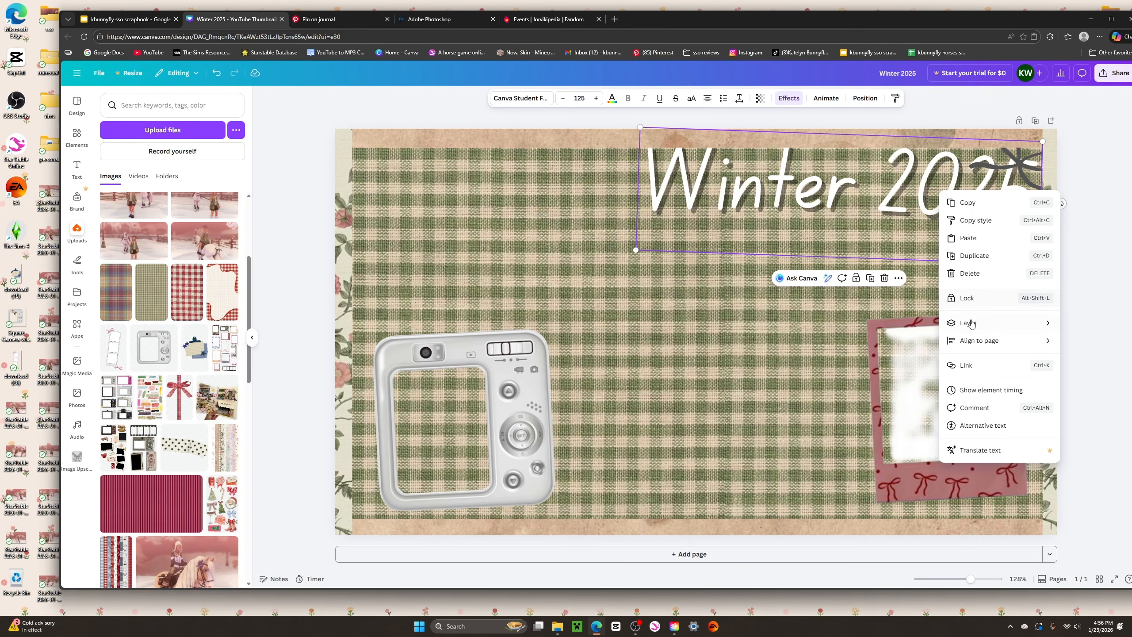
mouse_move(974, 325)
left_click(871, 326)
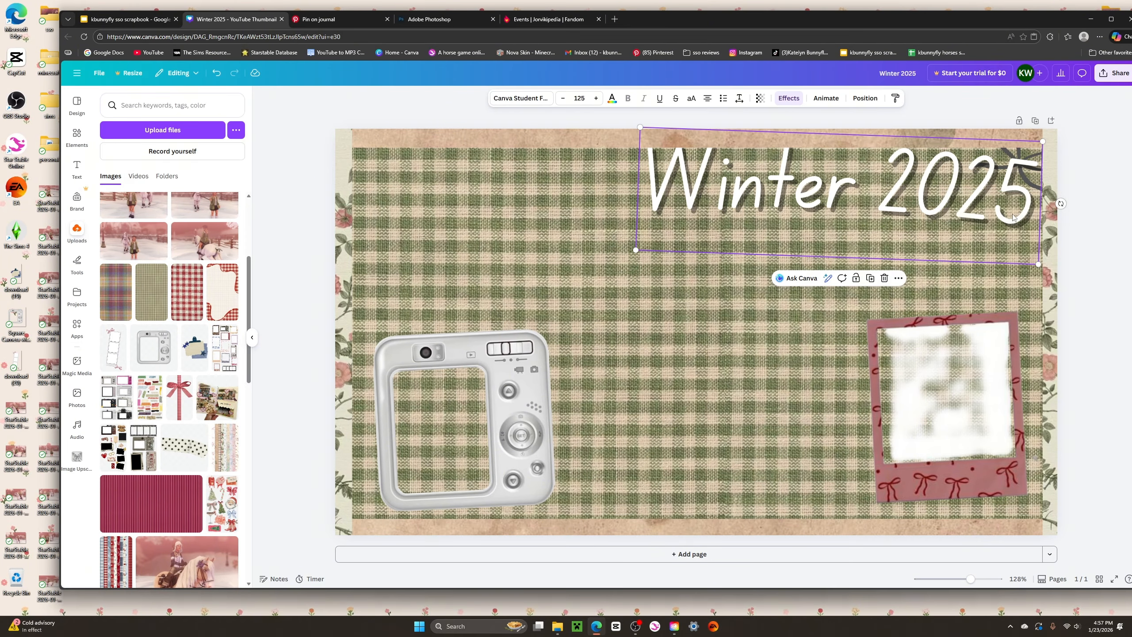
left_click(1036, 162)
left_click(1084, 223)
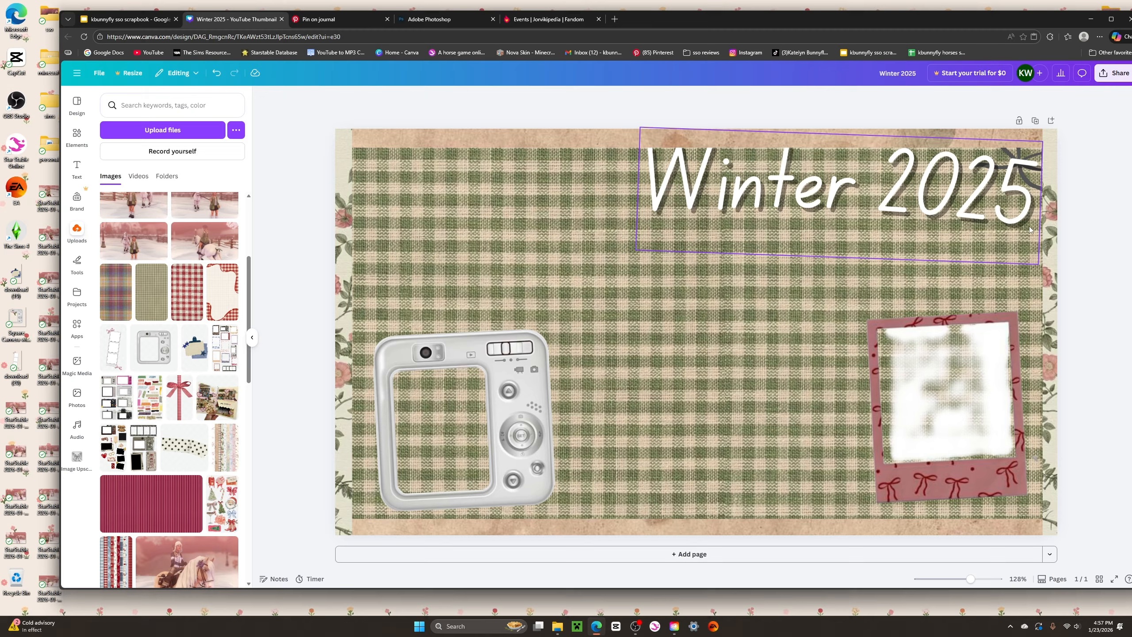
left_click_drag(1027, 175, 1015, 186)
Bring the corner bow forward until it sits in front of the title and the paper borders.
left_click(1034, 170)
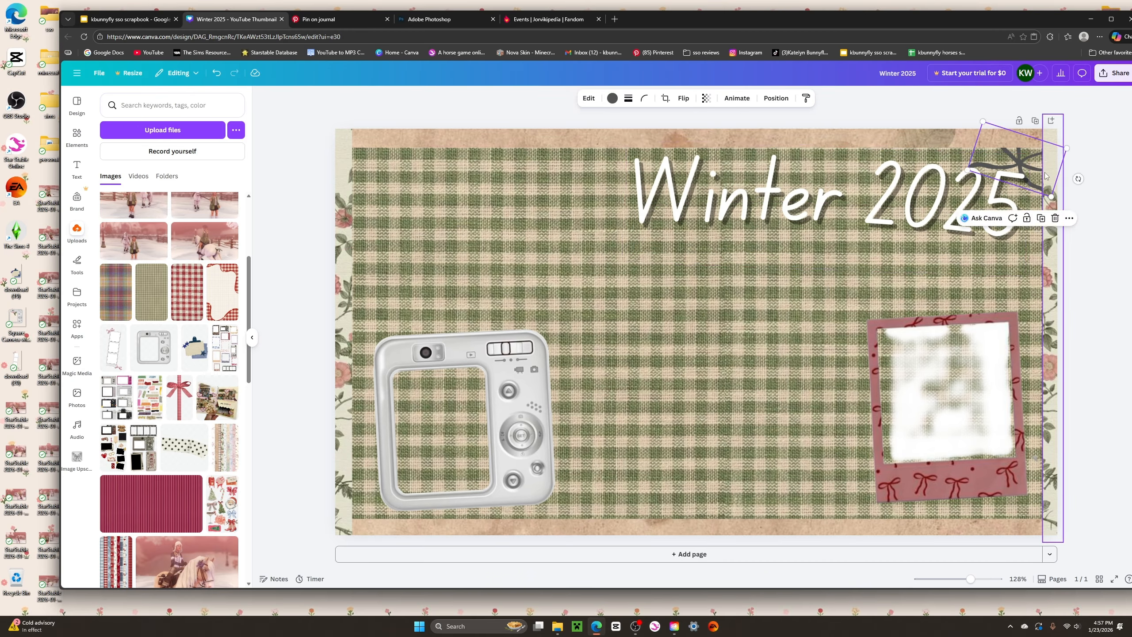
right_click(1036, 164)
left_click(887, 296)
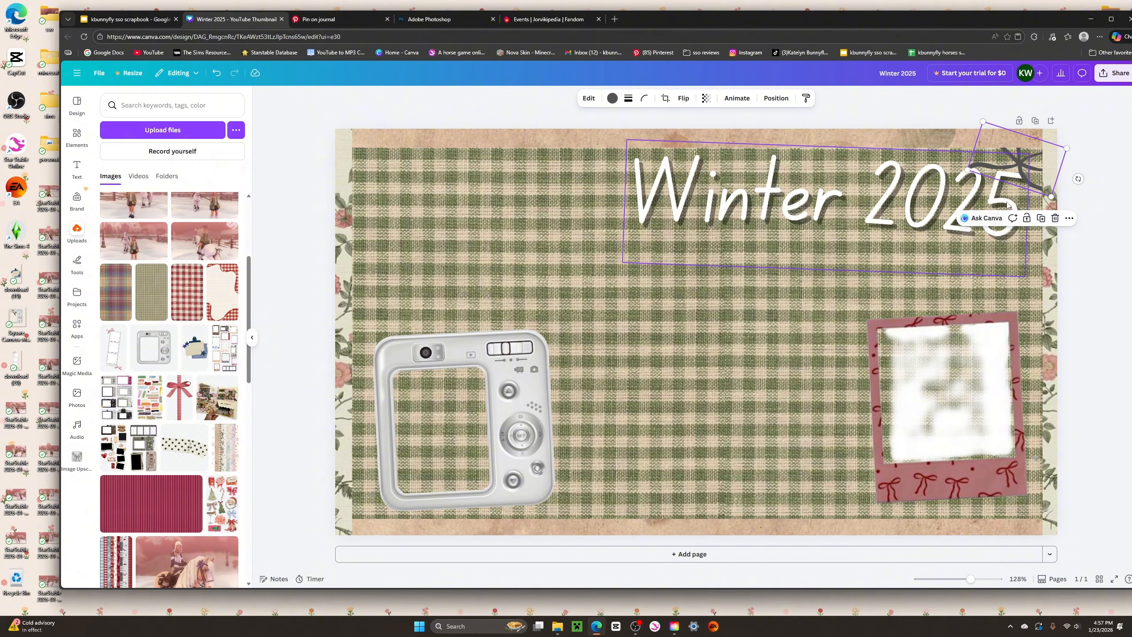
right_click(1034, 163)
left_click(1036, 167)
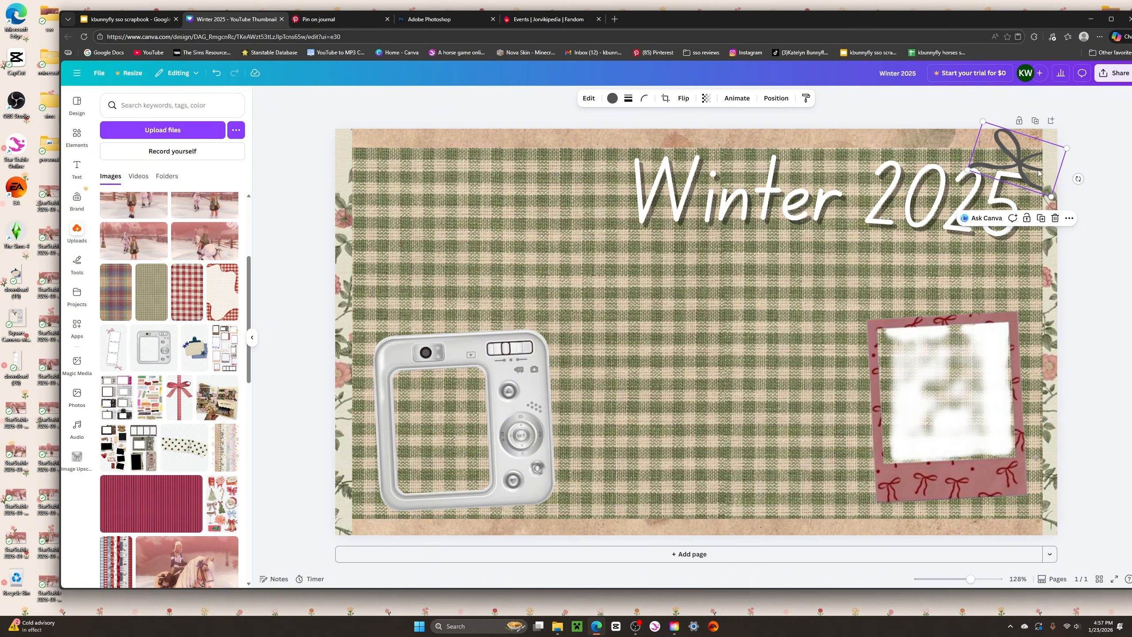
Bring the corner bow to the front of the page's layers.
right_click(1036, 168)
mouse_move(954, 306)
left_click(847, 319)
left_click(1112, 270)
Add the snowy screenshot of the rider leading the white horse by a lamp post and crop it to a portrait around the pair.
scroll(205, 452, "up", 4)
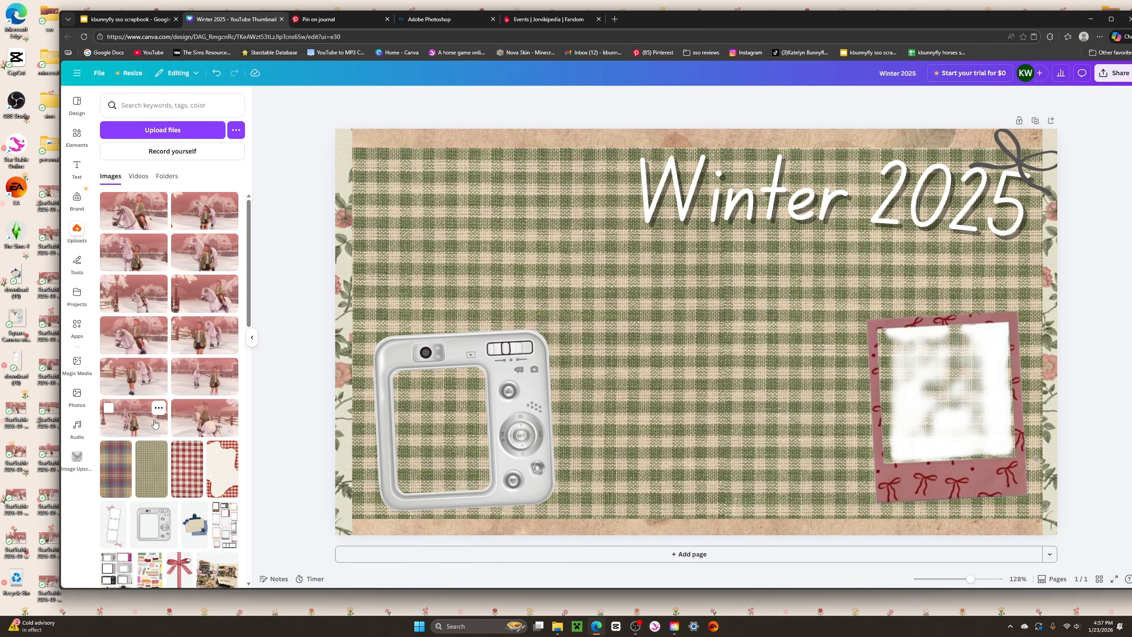
left_click(155, 424)
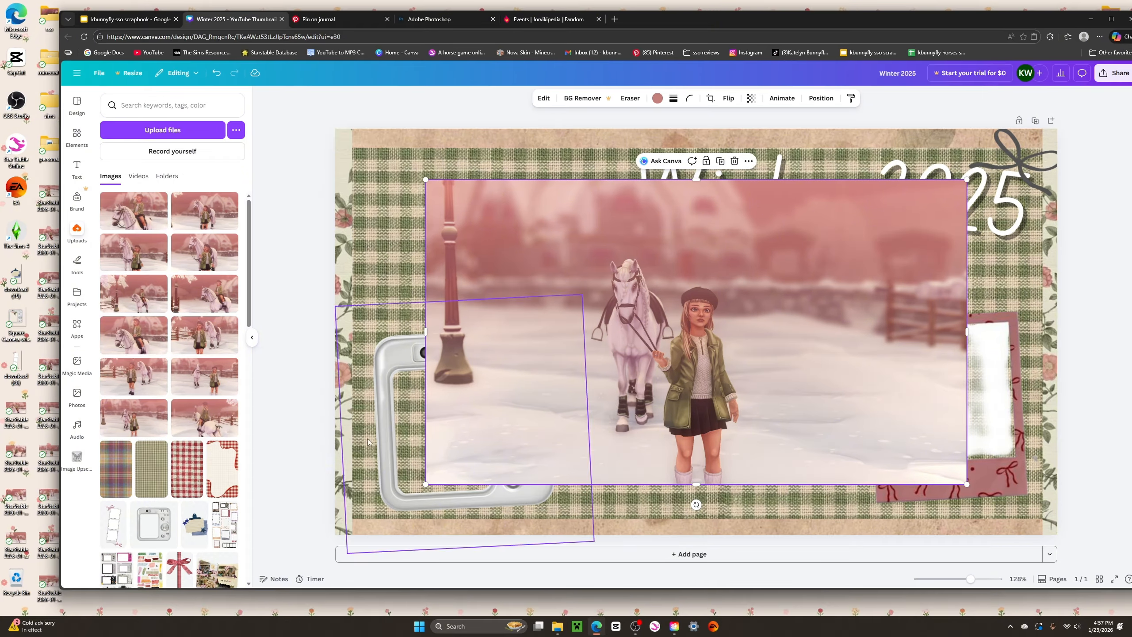
left_click(711, 99)
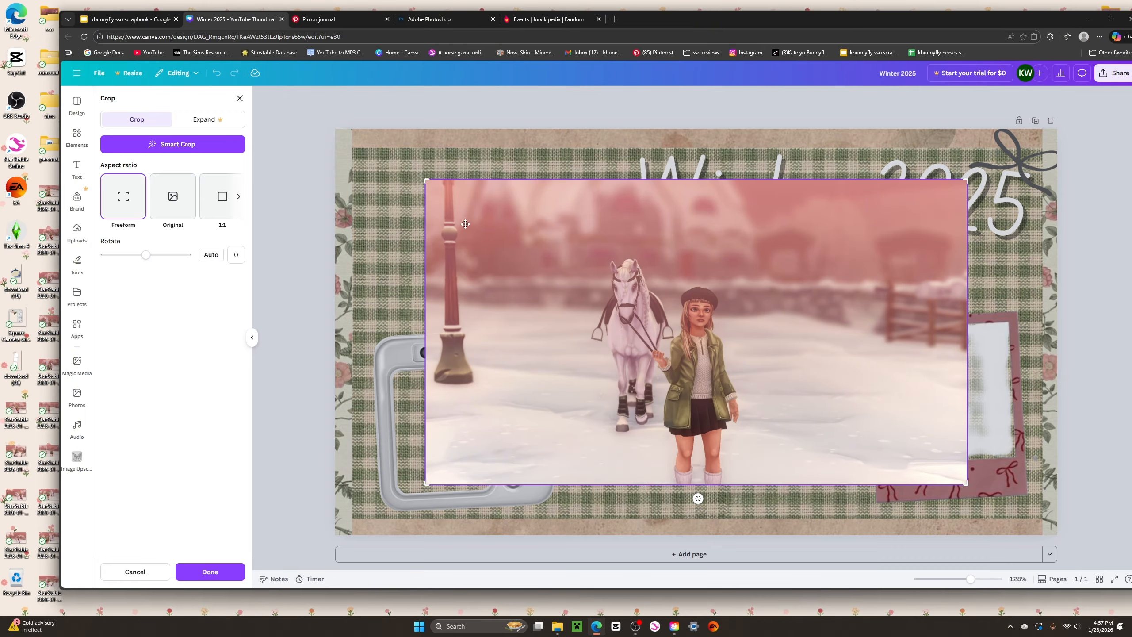
left_click_drag(429, 179, 560, 225)
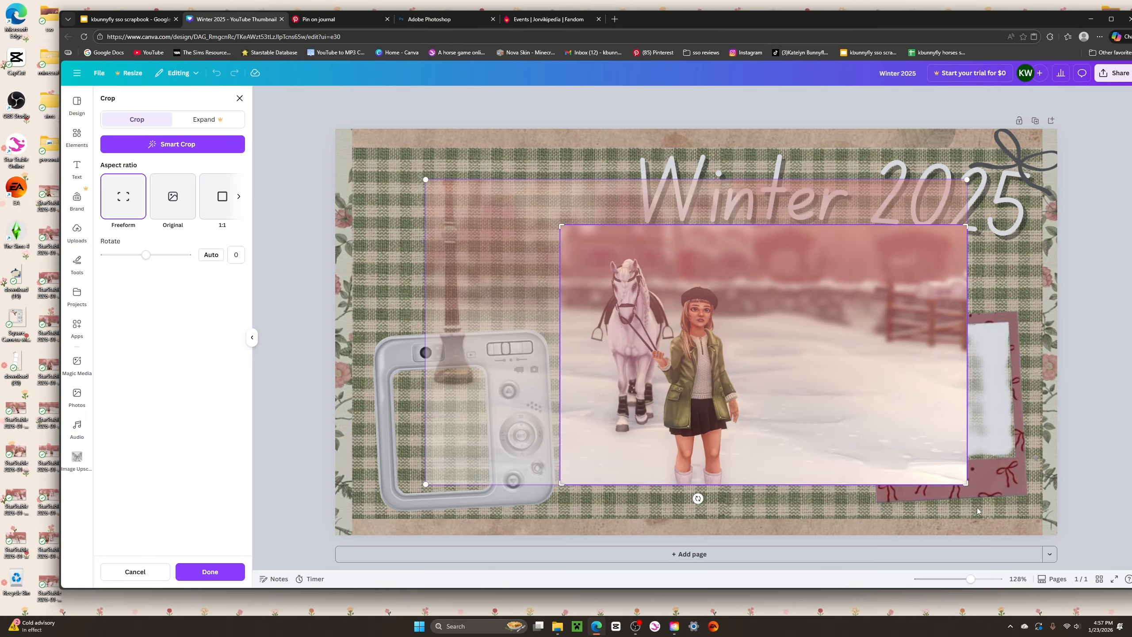
left_click_drag(962, 483, 773, 500)
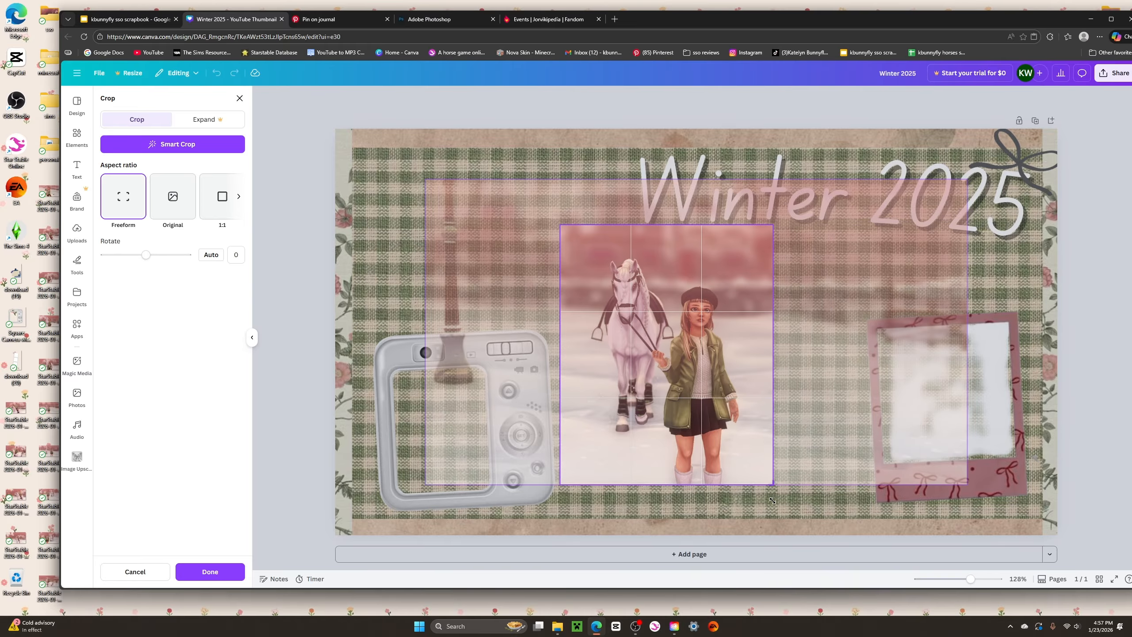
left_click(207, 573)
Shrink the cropped horse-leading photo, tilt it slightly and fit it over the silver camera's screen opening.
left_click_drag(664, 356, 468, 436)
left_click_drag(364, 306, 433, 388)
left_click_drag(577, 477, 479, 450)
left_click_drag(524, 519, 488, 472)
left_click_drag(456, 432, 463, 453)
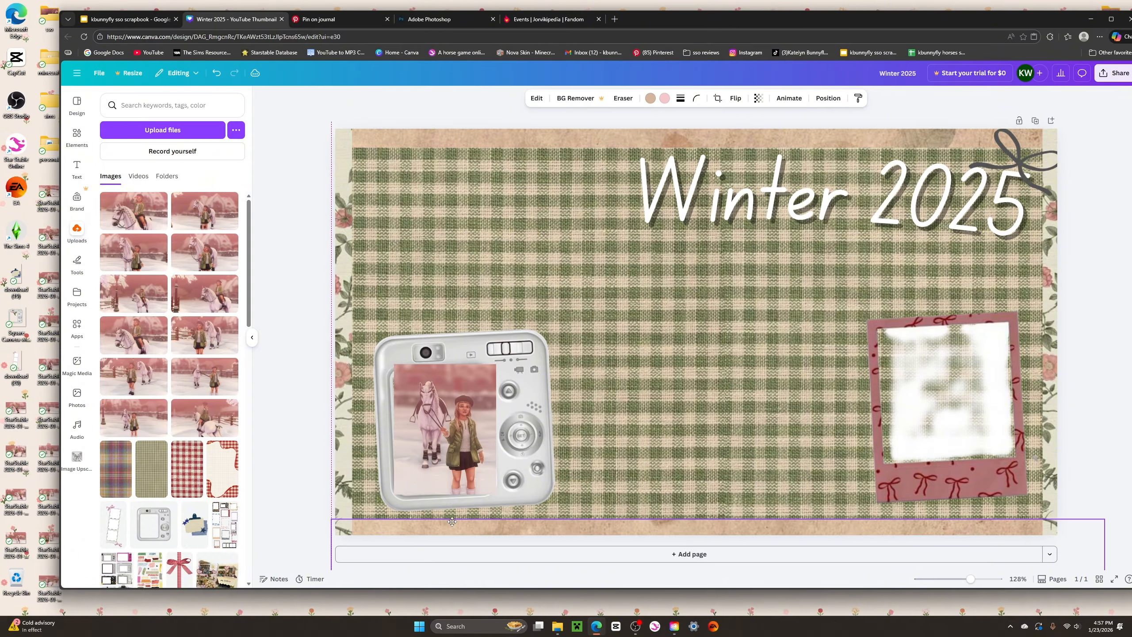
left_click_drag(446, 516, 448, 515)
left_click_drag(459, 464, 454, 462)
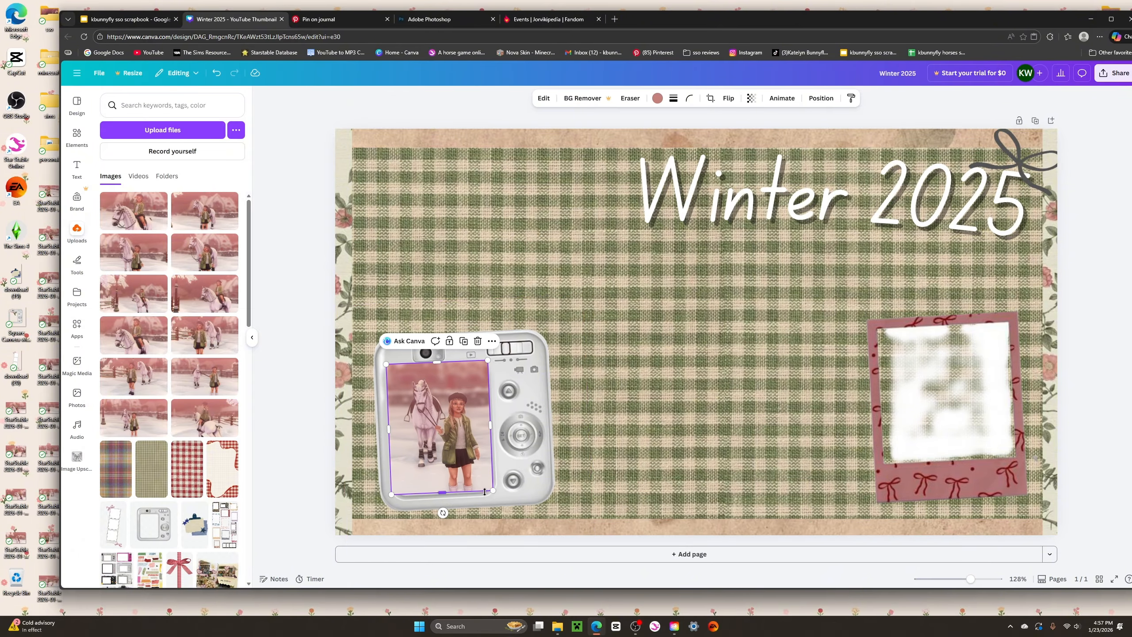
Send the horse-leading photo backward so it sits behind the camera frame.
right_click(446, 440)
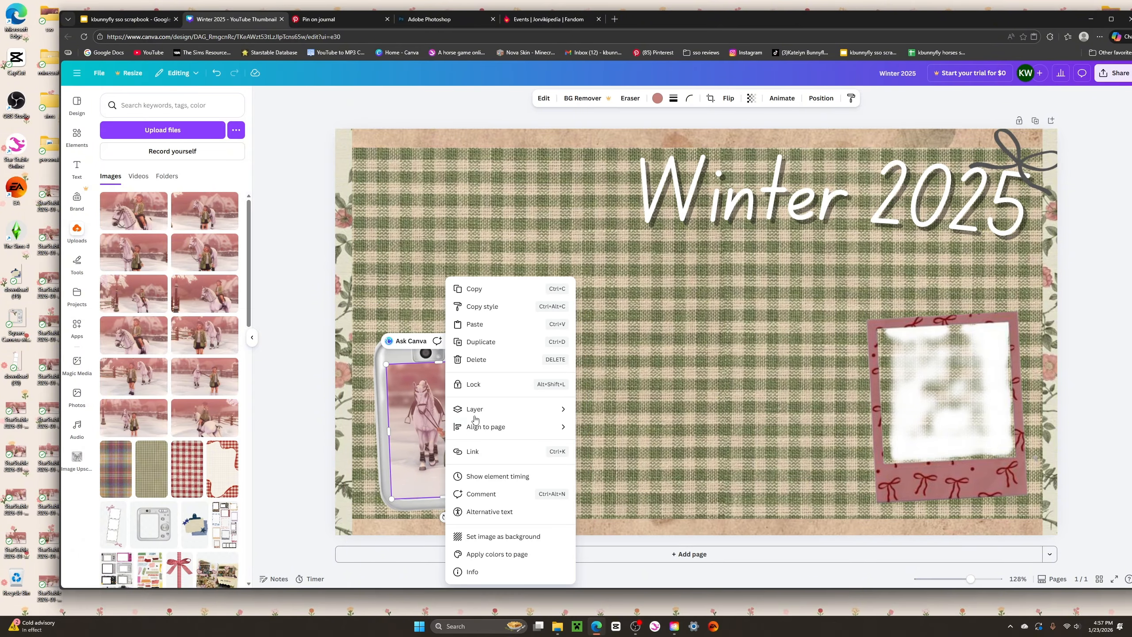
mouse_move(478, 410)
left_click(623, 460)
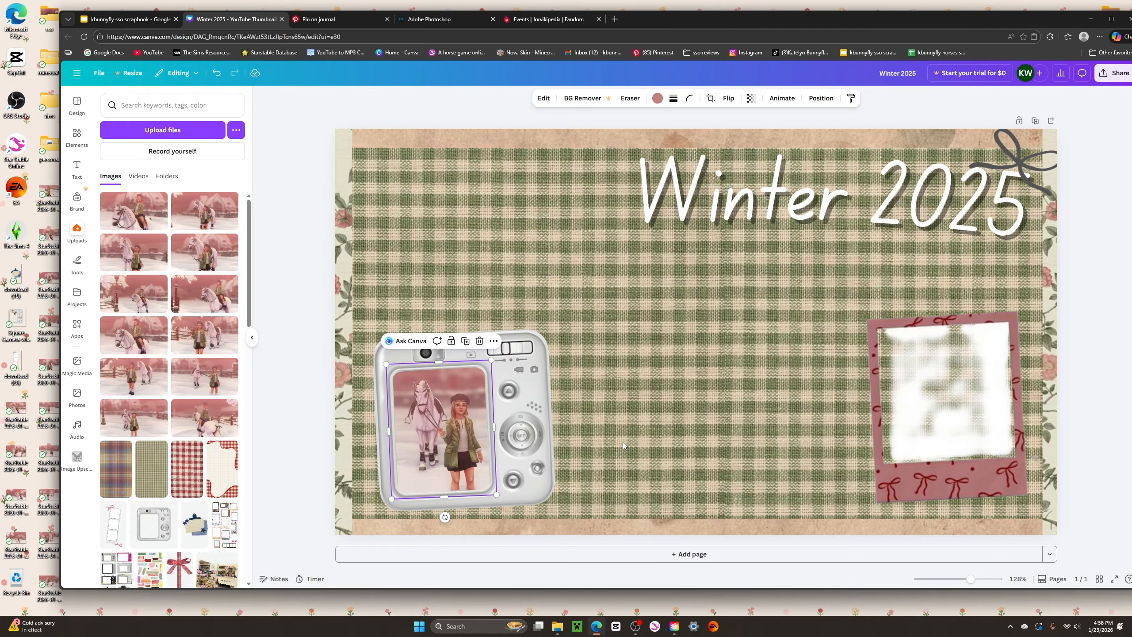
Add the screenshot of the rider raising one hand beside the white horse and crop away both sides around the pair.
key("Escape")
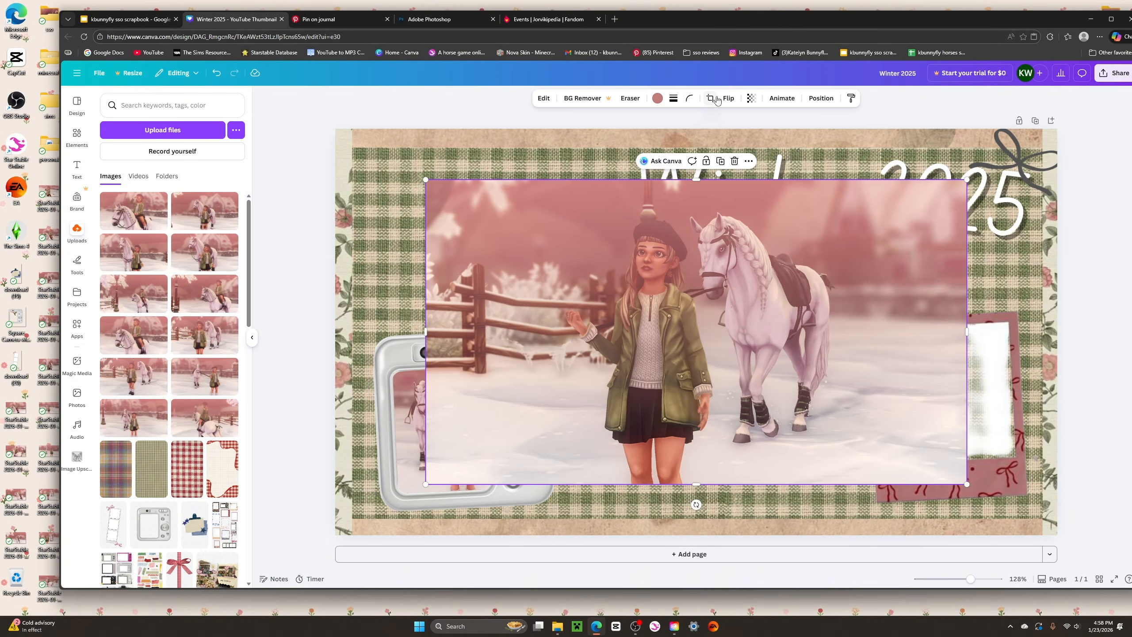
left_click(713, 100)
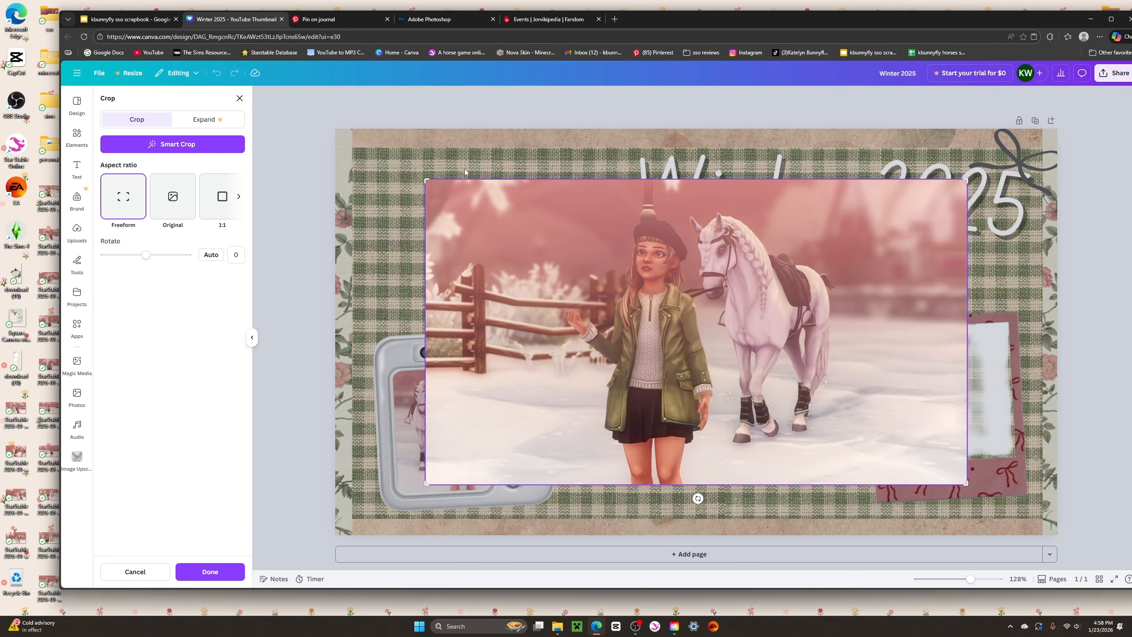
left_click_drag(427, 181, 541, 181)
left_click_drag(966, 483, 842, 483)
left_click(210, 572)
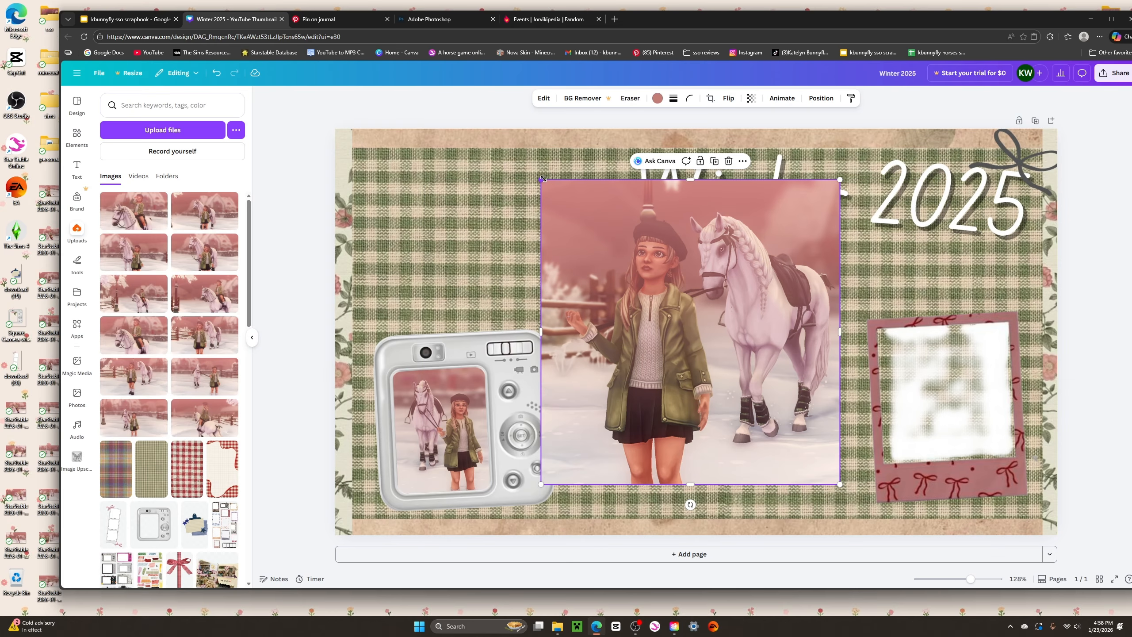
Shrink the raised-hand photo, tilt it slightly and fit it into the opening of the red bow-patterned polaroid.
left_click_drag(541, 179, 683, 322)
left_click_drag(758, 402, 940, 395)
left_click_drag(946, 498, 951, 498)
left_click_drag(1028, 474, 1004, 451)
left_click_drag(941, 392, 955, 400)
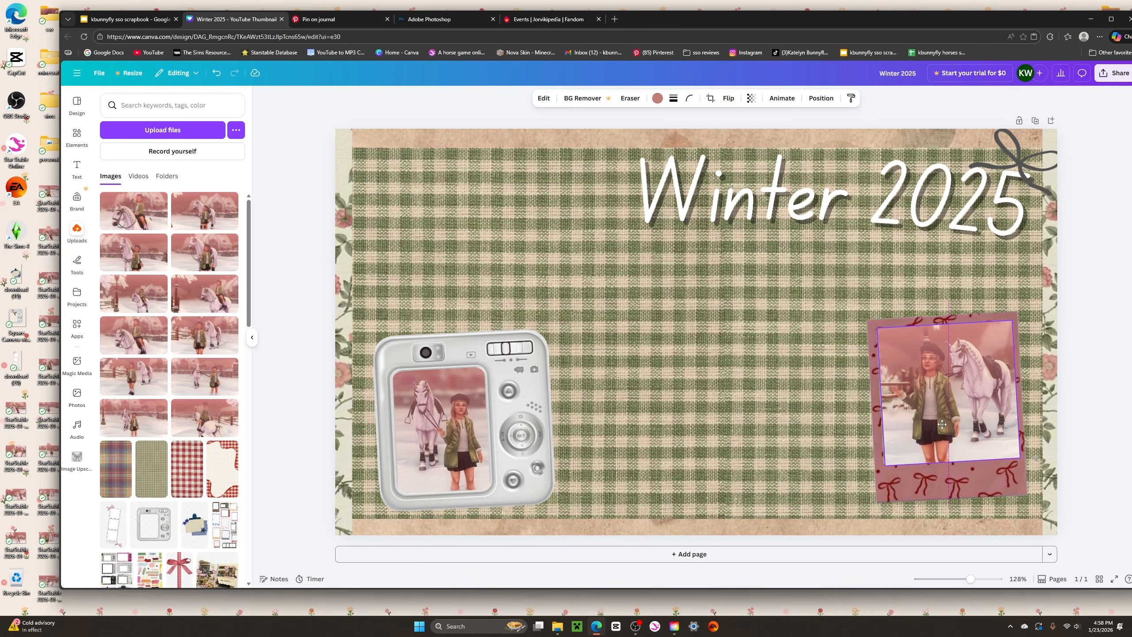
left_click(294, 277)
Add the close-up of the rider standing against the bridled white horse, cropped to the pair, and place it small above the camera.
left_click(211, 256)
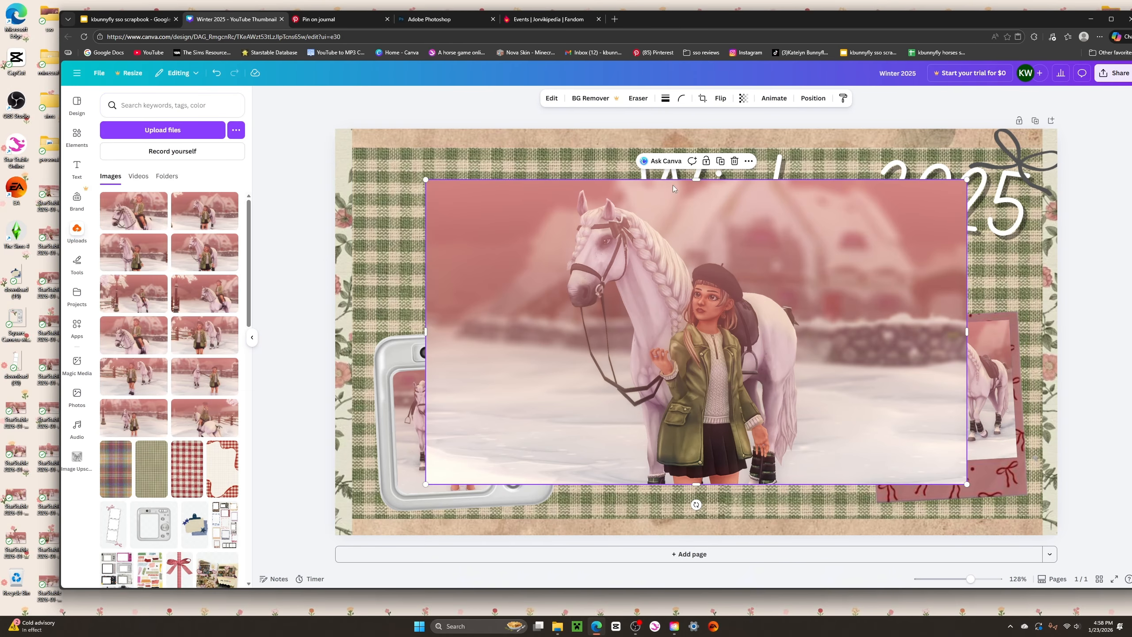
left_click(710, 98)
left_click_drag(431, 183, 546, 183)
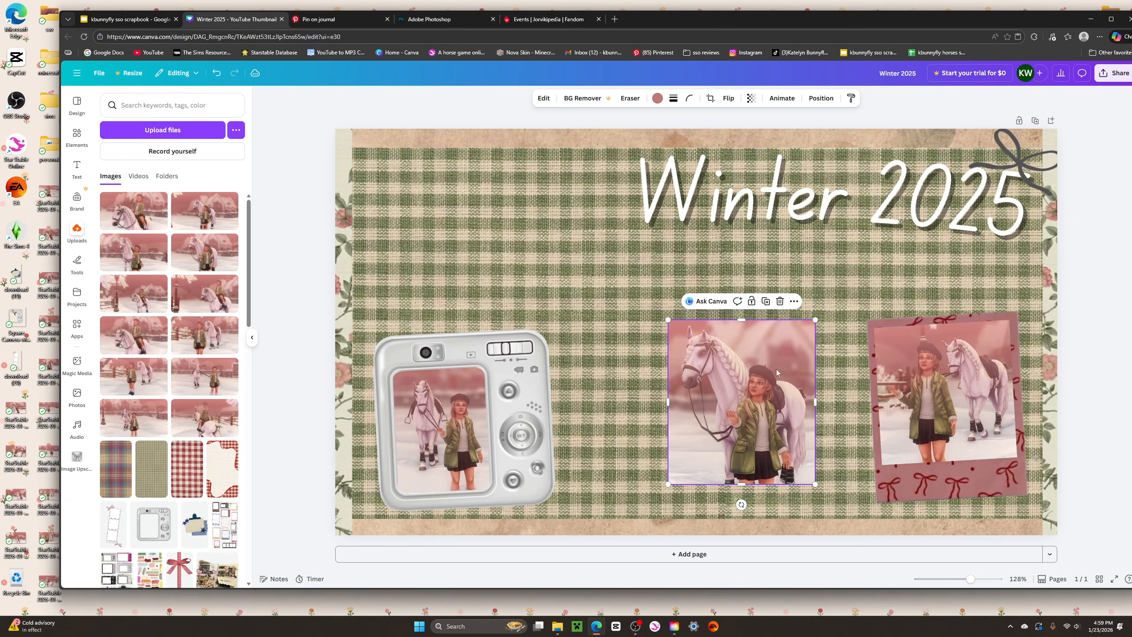
left_click_drag(776, 373, 595, 200)
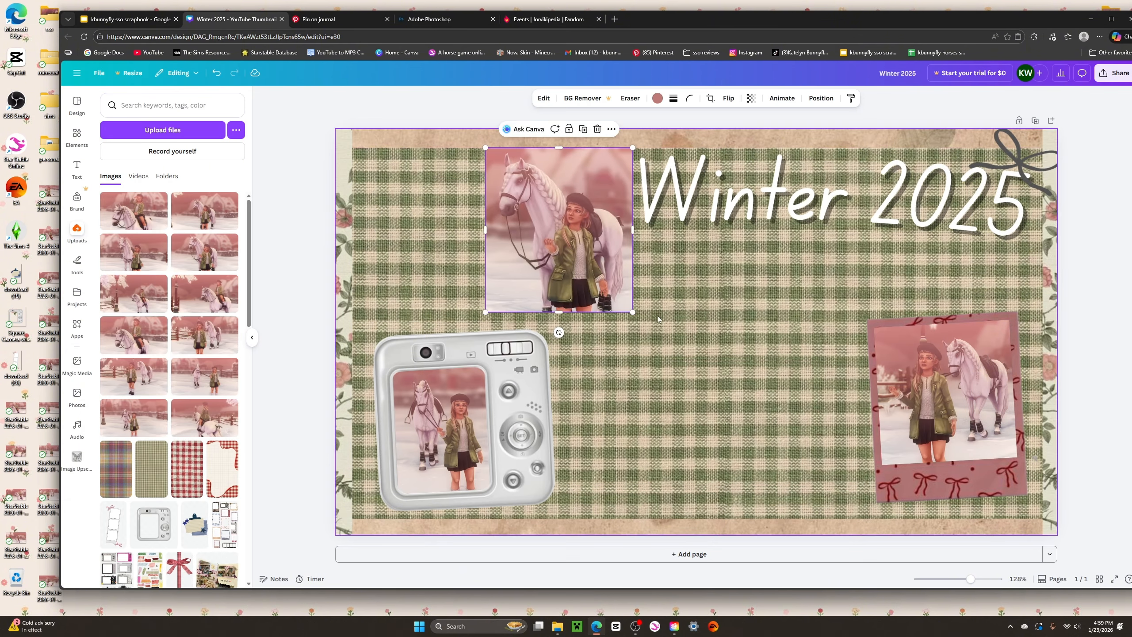
left_click_drag(633, 311, 597, 271)
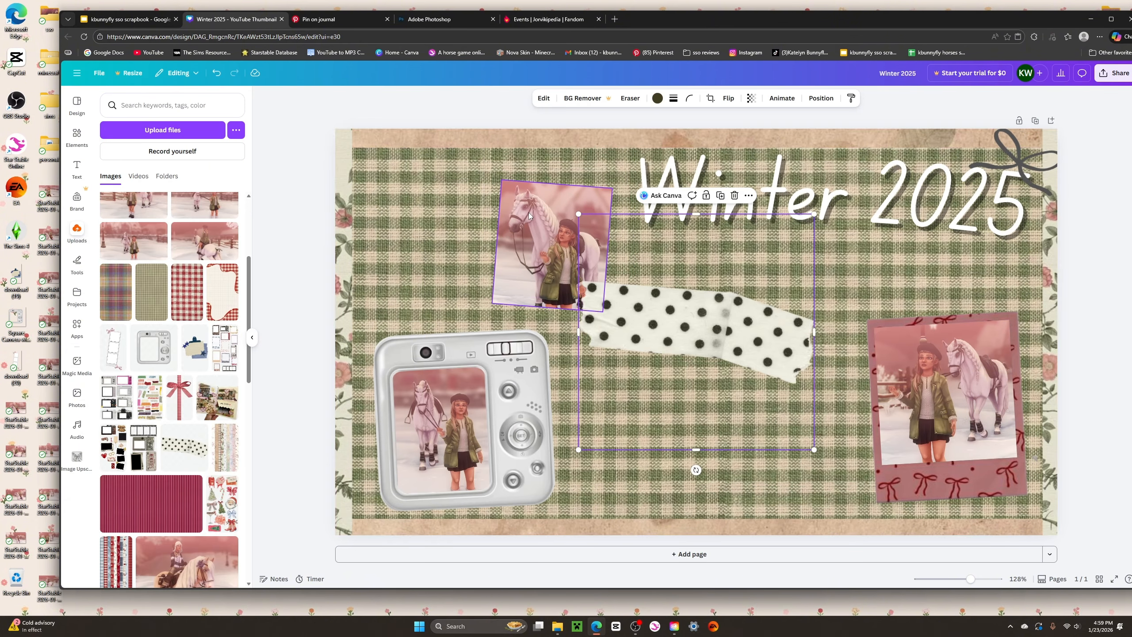
Recolour the polka-dot paper tape to pale yellow with olive-green dots.
left_click(657, 100)
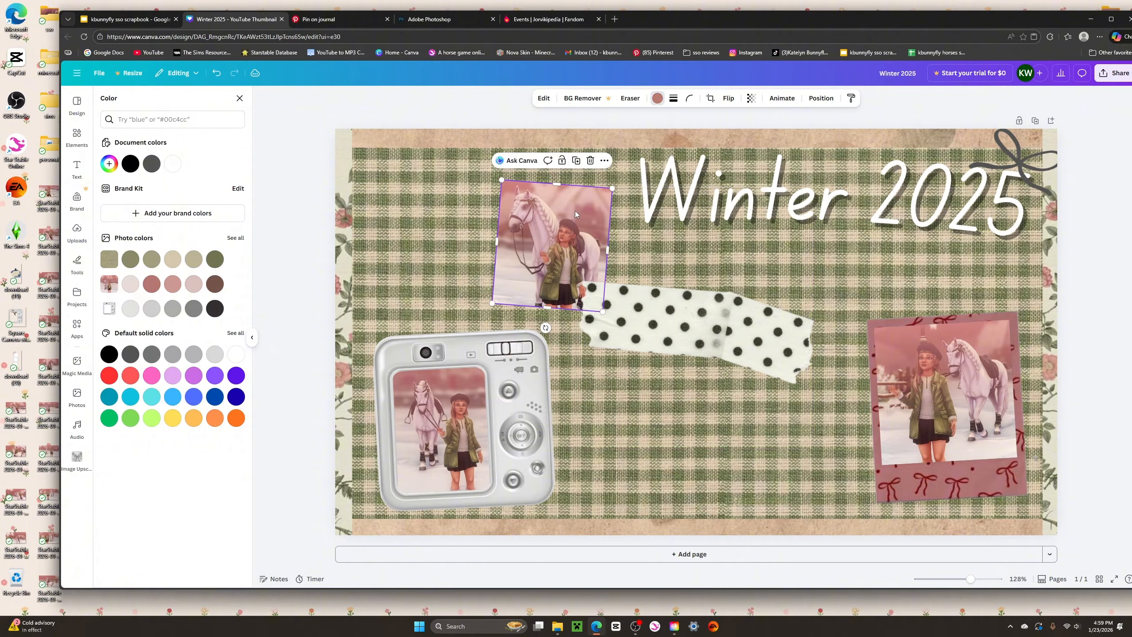
left_click_drag(577, 214, 689, 323)
left_click(543, 98)
left_click(232, 302)
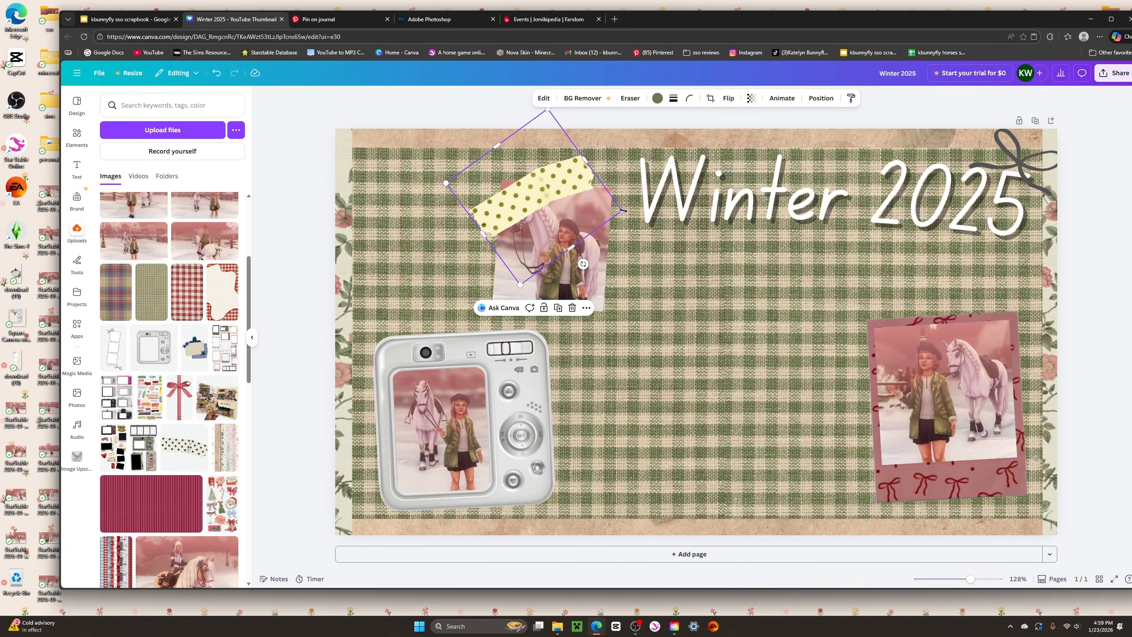
Shrink and rotate the yellow polka-dot tape and lay it diagonally at the lower-left corner of the photo above the camera.
left_click_drag(562, 201, 519, 261)
left_click_drag(525, 322, 509, 214)
left_click_drag(491, 275, 509, 300)
left_click_drag(533, 351, 527, 336)
left_click_drag(454, 273, 467, 250)
left_click_drag(506, 292, 500, 288)
left_click(302, 306)
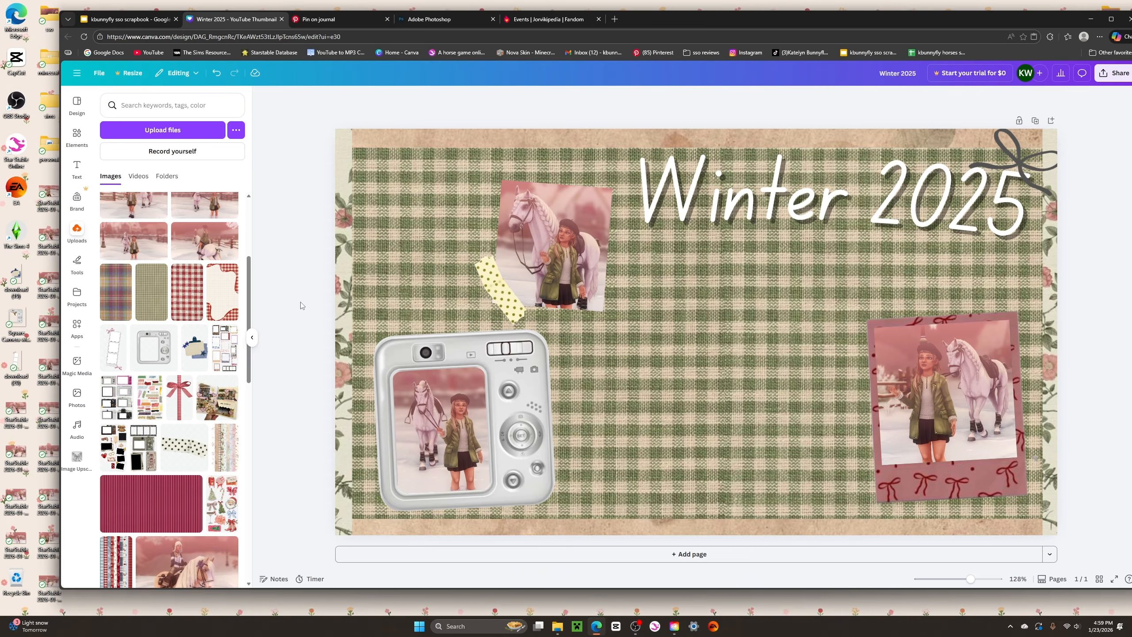
Add the Christmas clip-art sheet, enlarge it and crop it to the green and red plaid bow.
scroll(180, 395, "down", 2)
left_click(223, 415)
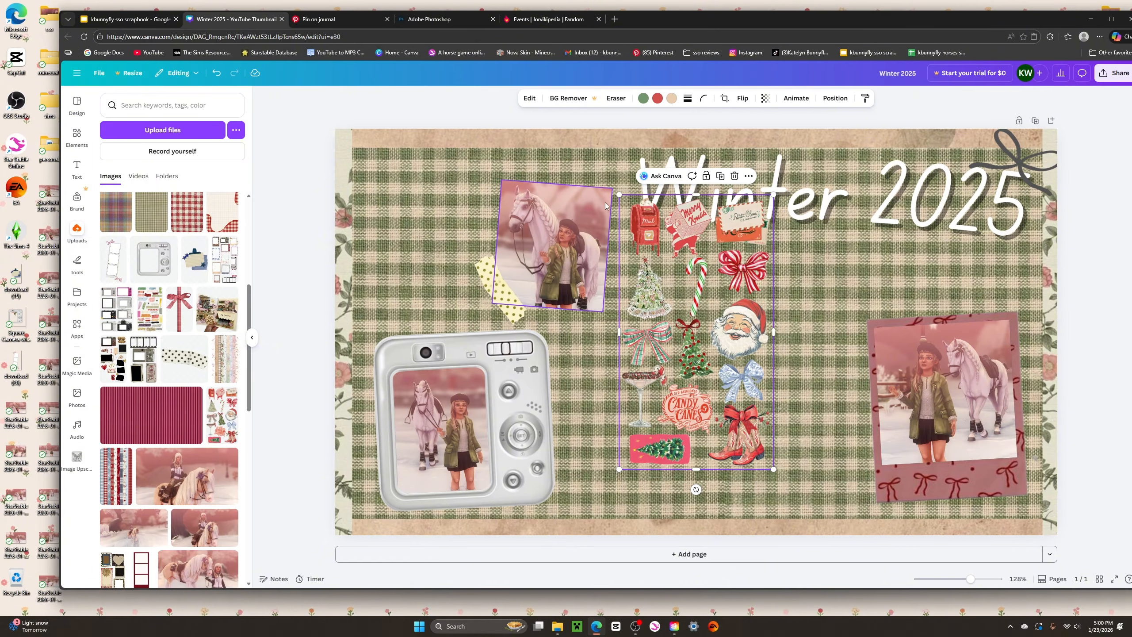
left_click_drag(619, 195, 619, 130)
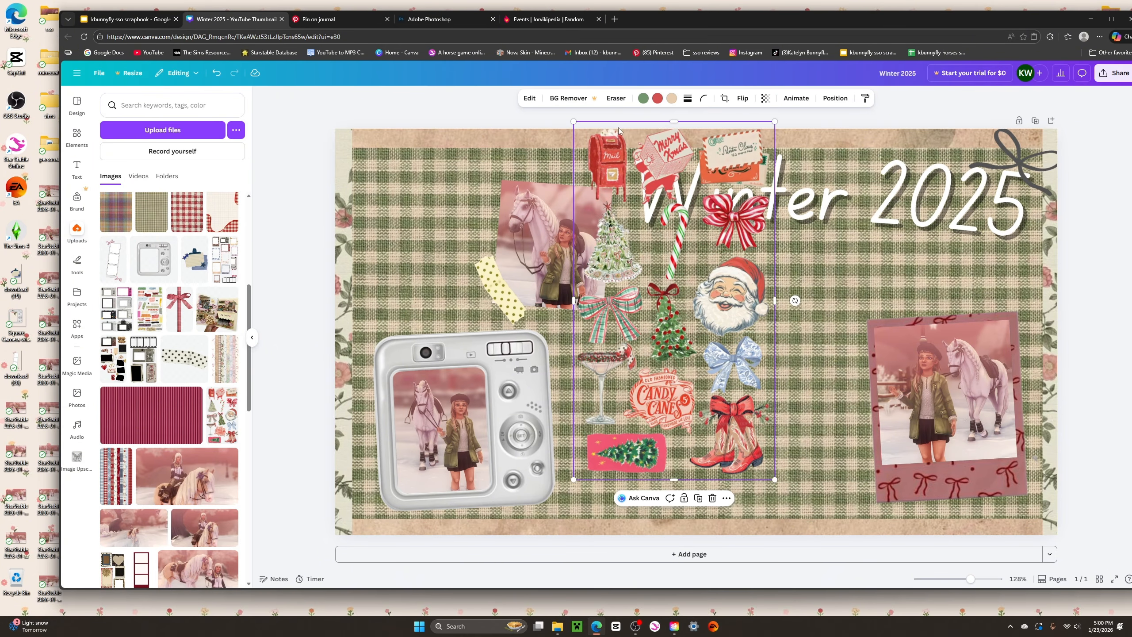
left_click(724, 99)
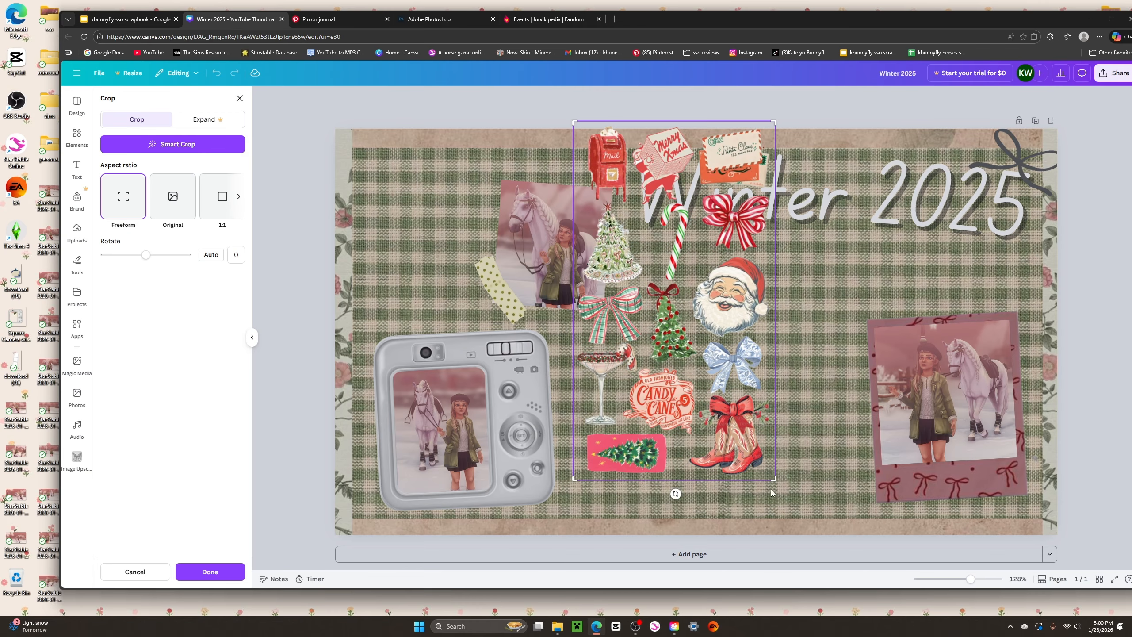
left_click_drag(775, 480, 648, 346)
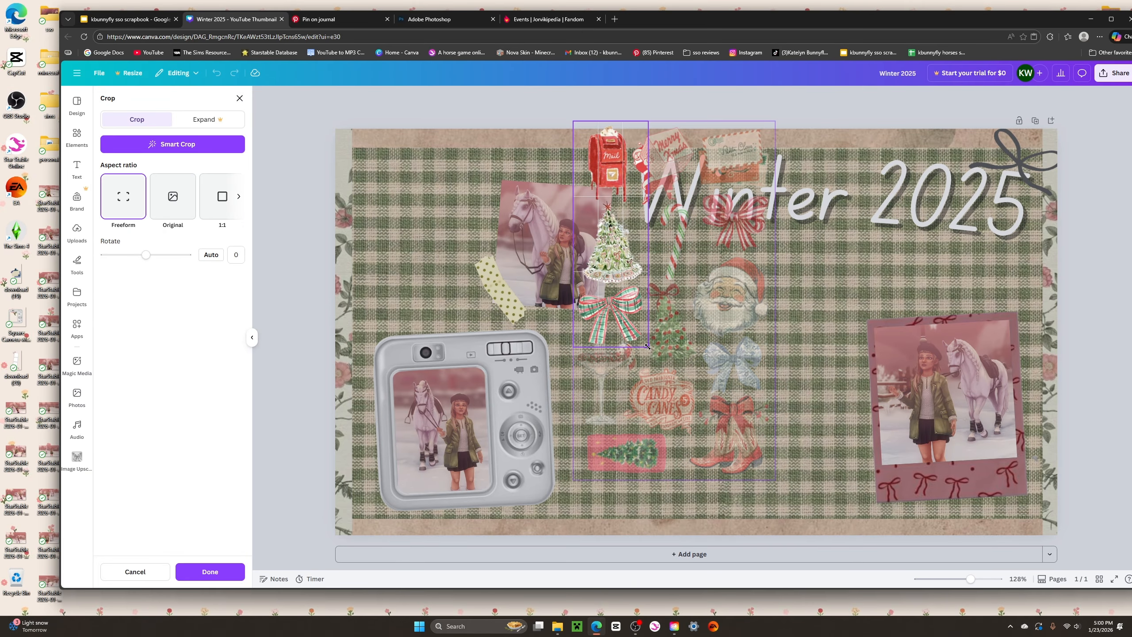
left_click_drag(646, 121, 652, 270)
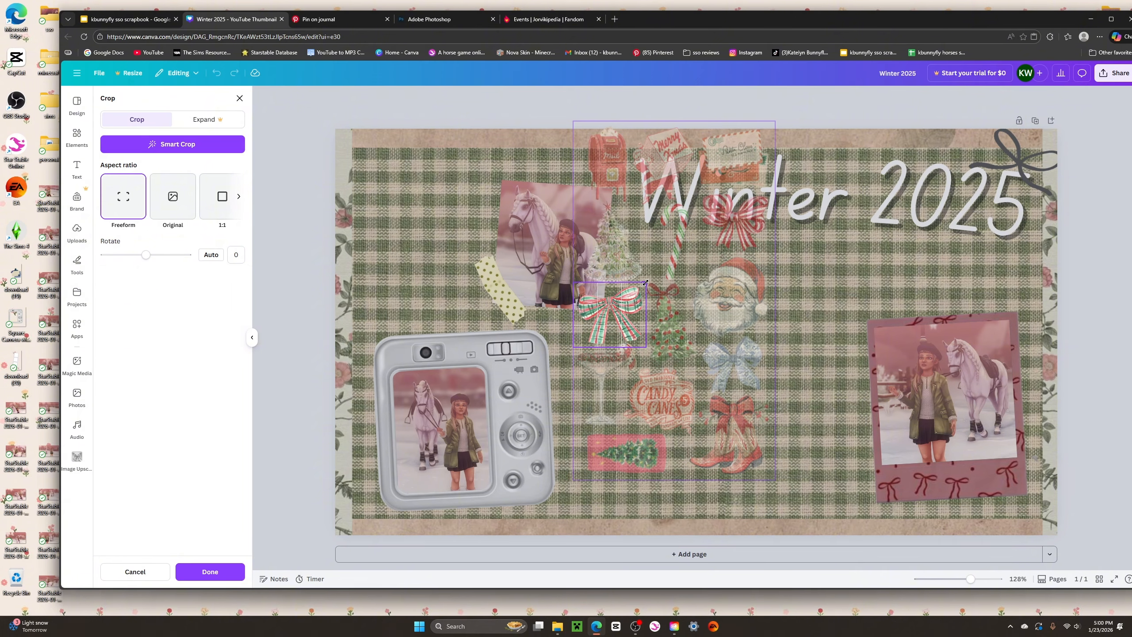
left_click(672, 491)
Enlarge the plaid bow and trim its crop to remove the stray piece of neighbouring clip art.
left_click_drag(650, 344, 719, 400)
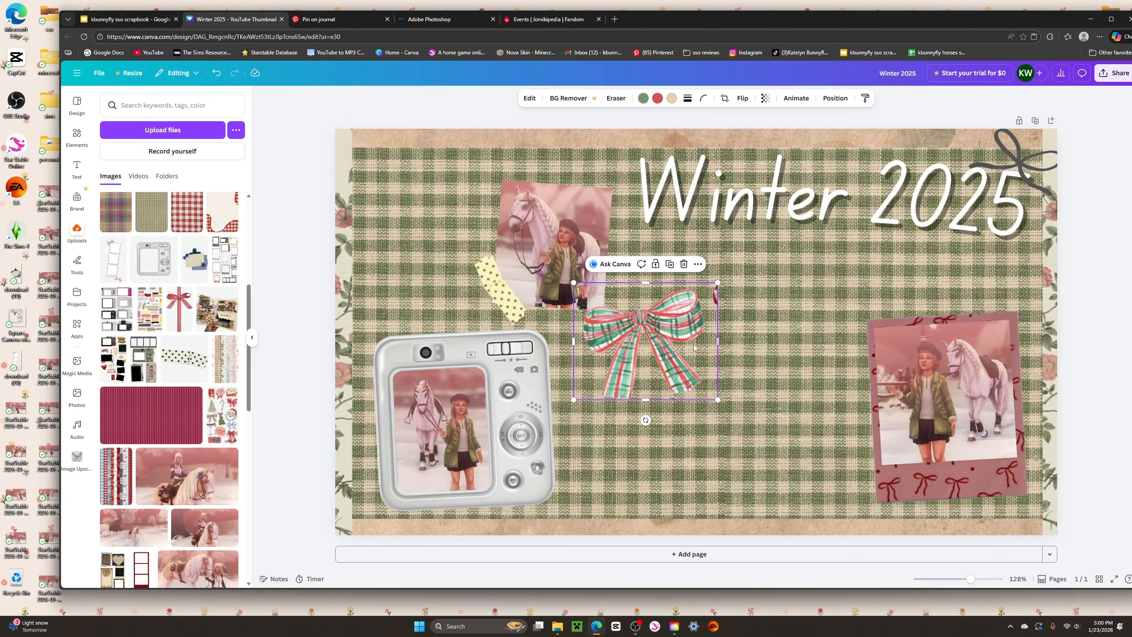
left_click(716, 96)
left_click_drag(719, 282, 711, 285)
left_click(678, 446)
Move the plaid bow into the page's upper-left corner and tilt it slightly.
left_click_drag(675, 389, 444, 234)
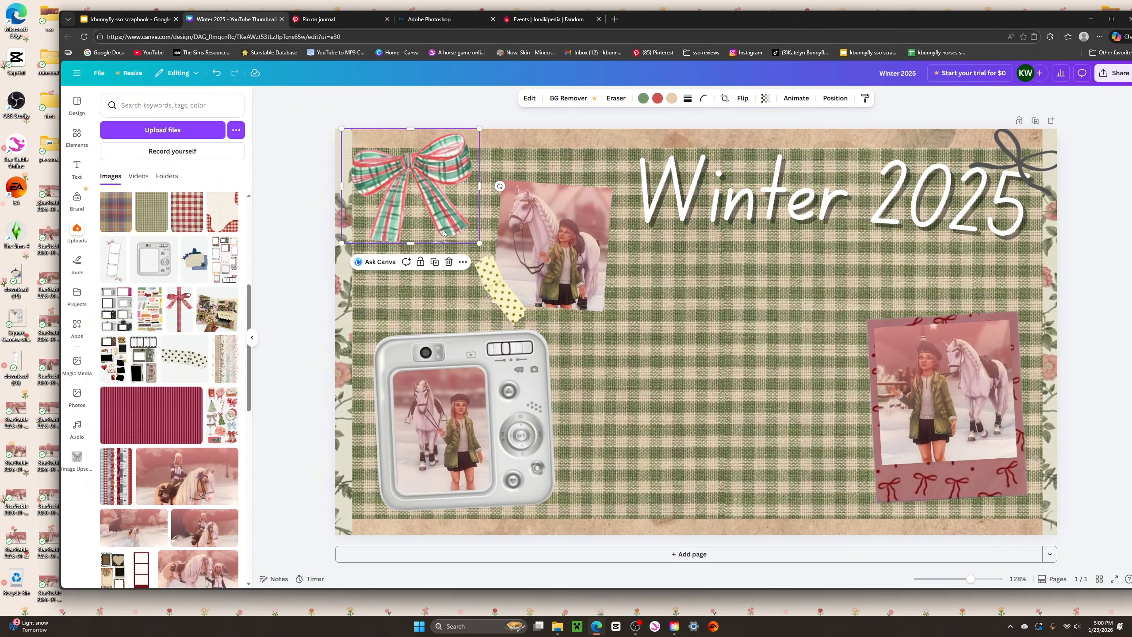
left_click_drag(501, 187, 500, 178)
left_click_drag(415, 215, 407, 204)
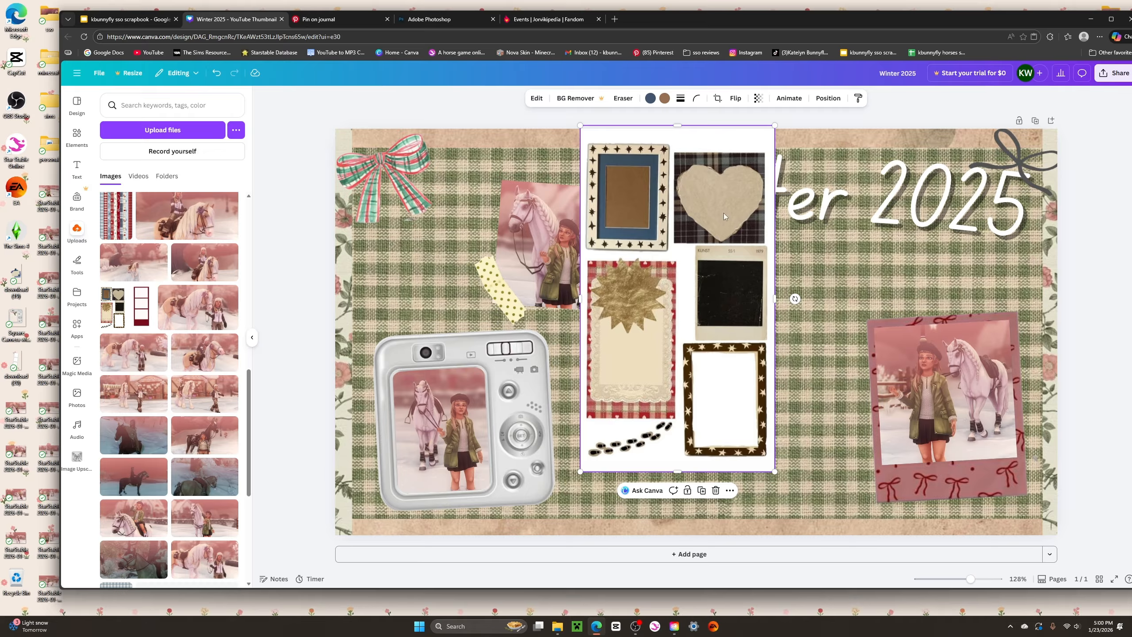
Crop the sheet of assorted frames to the cream instant-photo frame with the black centre.
left_click(716, 99)
left_click_drag(579, 122, 694, 245)
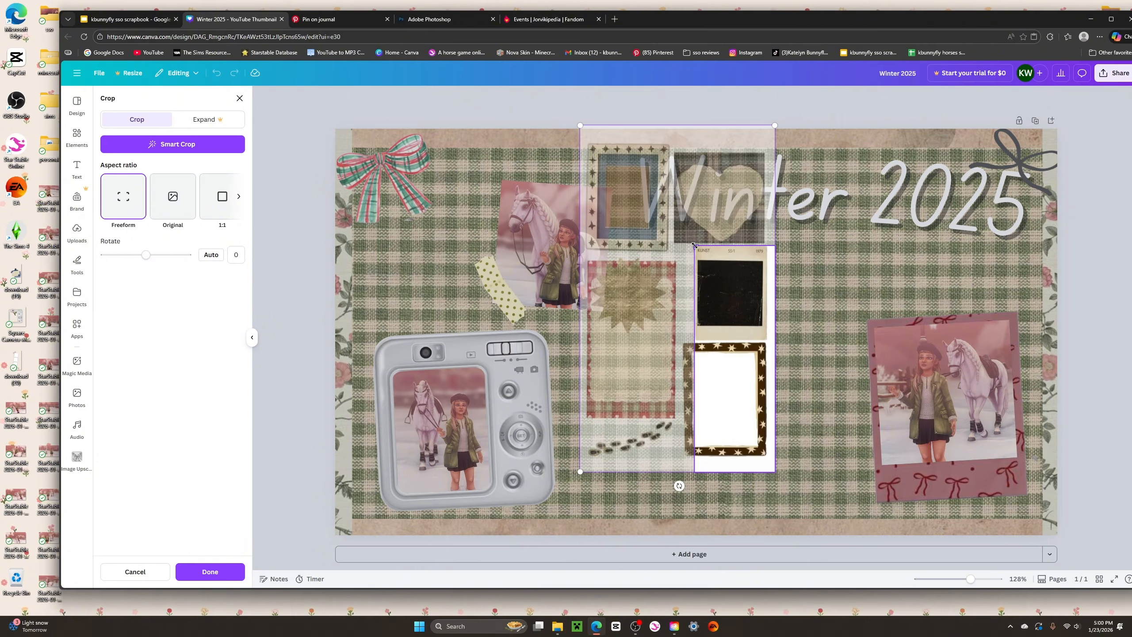
left_click_drag(775, 470, 762, 340)
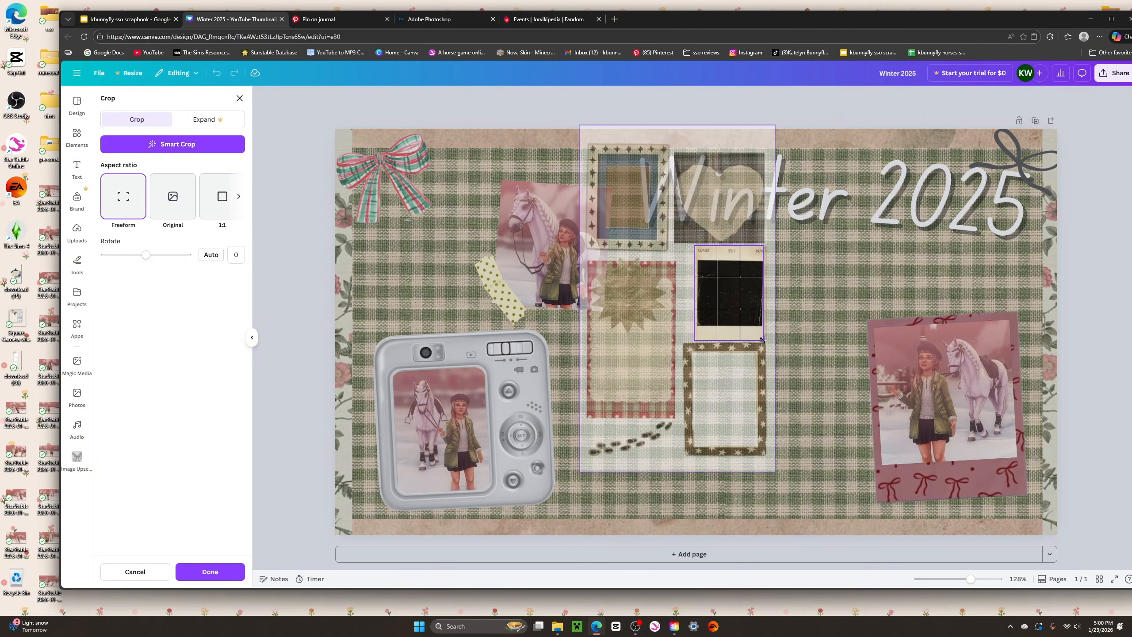
left_click(240, 574)
Place the black-centred instant-photo frame beside the red polaroid, tilted slightly and enlarged to a similar height.
left_click_drag(736, 299, 784, 404)
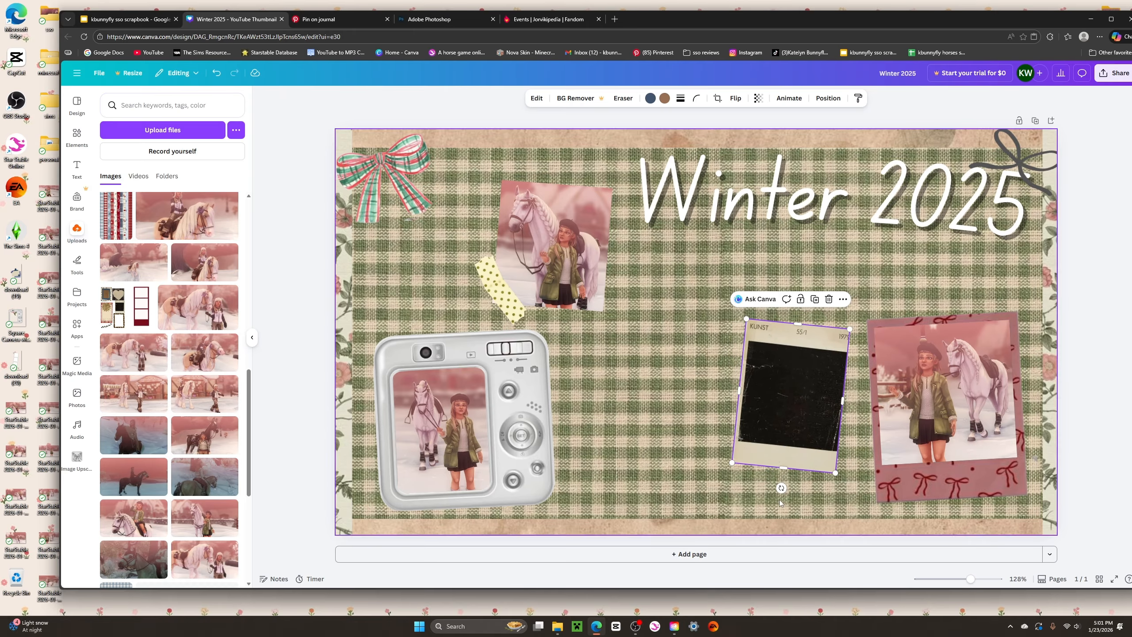
left_click_drag(735, 331, 720, 277)
left_click_drag(799, 399, 826, 404)
left_click_drag(830, 360, 831, 362)
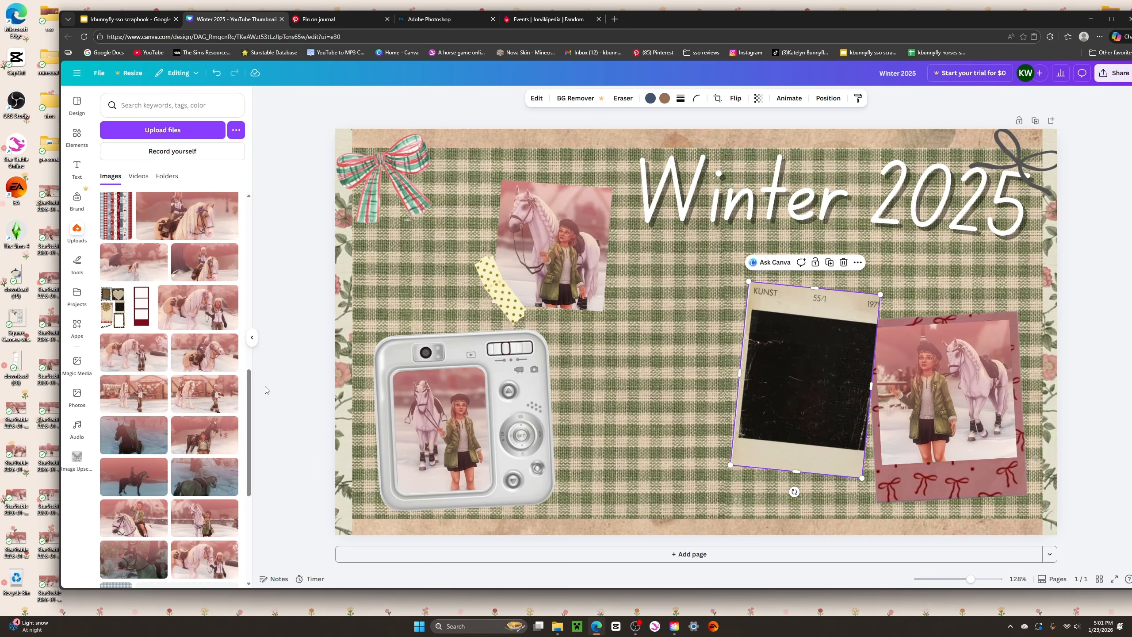
left_click(268, 389)
Add the uploaded screenshot of the character shading her eyes on the white horse and crop away its outer sides.
scroll(170, 357, "down", 5)
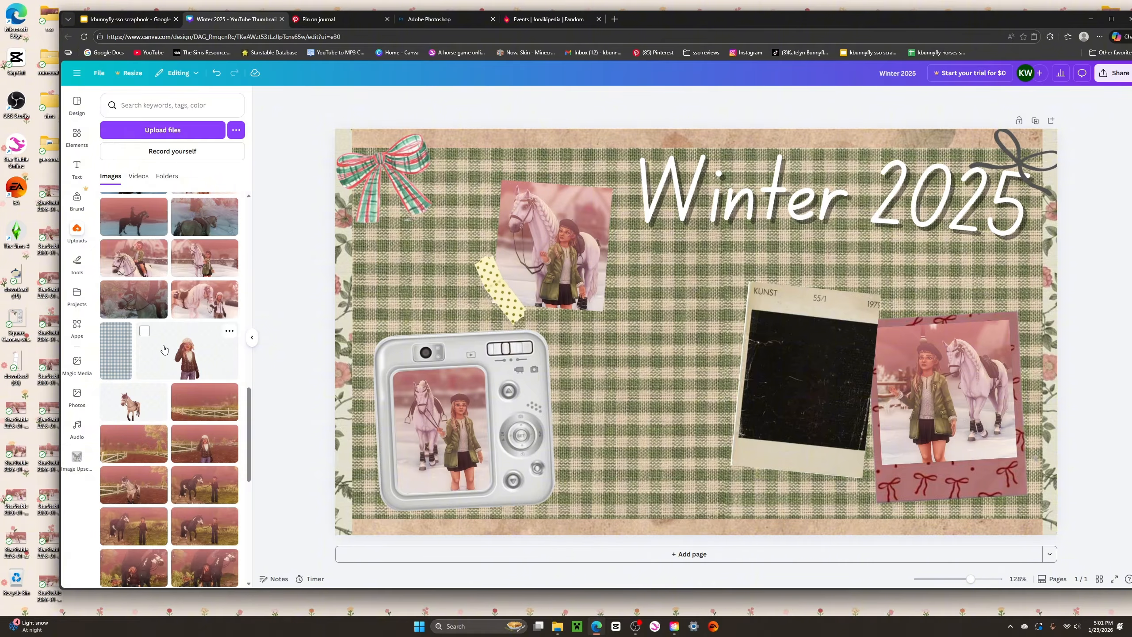
left_click(144, 307)
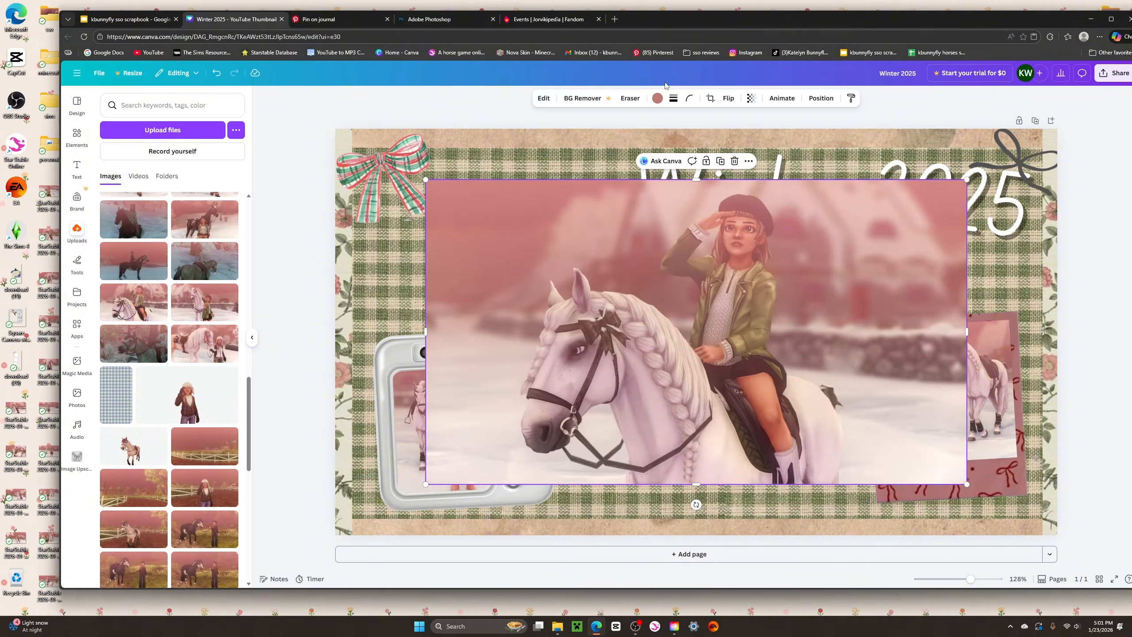
left_click(710, 98)
left_click_drag(427, 170, 502, 168)
left_click_drag(966, 180, 854, 179)
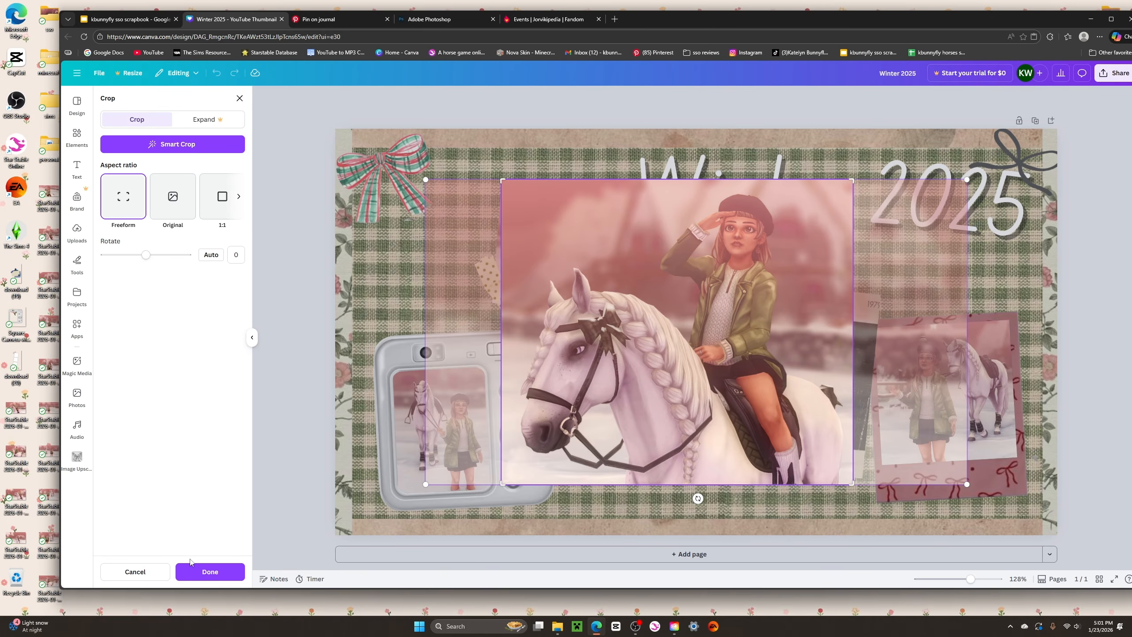
left_click(869, 152)
Shrink and tilt the riding screenshot and lay it over the black centre of the cream instant-photo frame.
left_click_drag(502, 180, 687, 340)
left_click_drag(771, 413, 814, 384)
left_click_drag(814, 471, 798, 520)
left_click_drag(886, 467, 865, 443)
left_click_drag(806, 384, 818, 390)
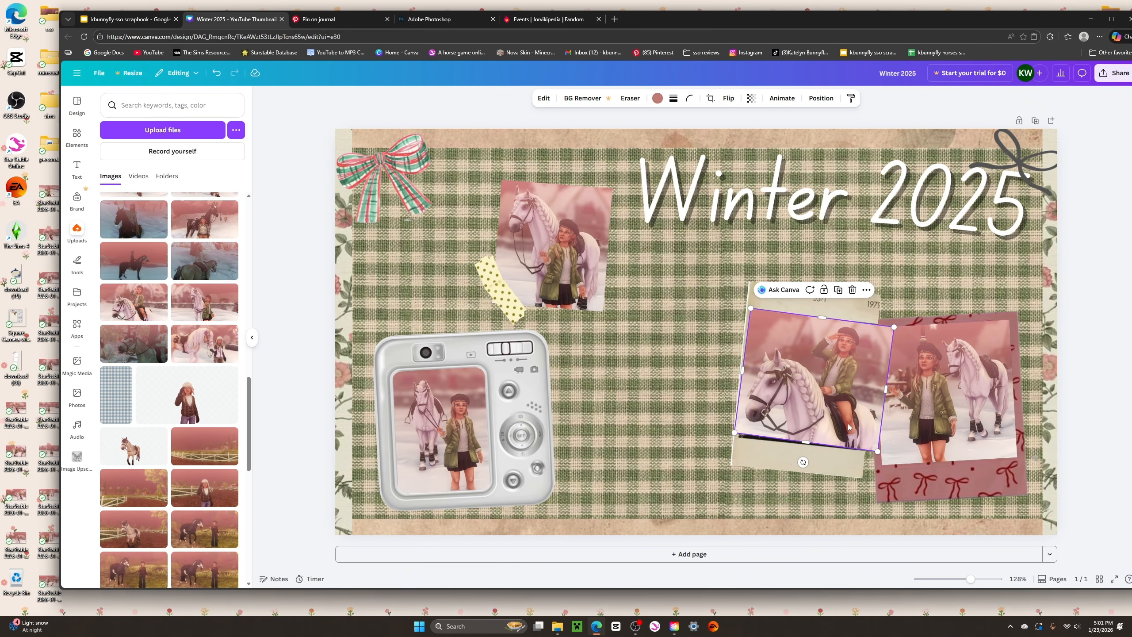
left_click_drag(876, 449, 884, 459)
left_click_drag(892, 393, 881, 391)
Fine-tune the riding screenshot's crop, angle and edges so it exactly fills the instant-photo frame's black window.
double_click(768, 381)
left_click(212, 572)
left_click_drag(744, 374, 747, 373)
left_click_drag(838, 389, 835, 387)
left_click_drag(800, 460, 802, 460)
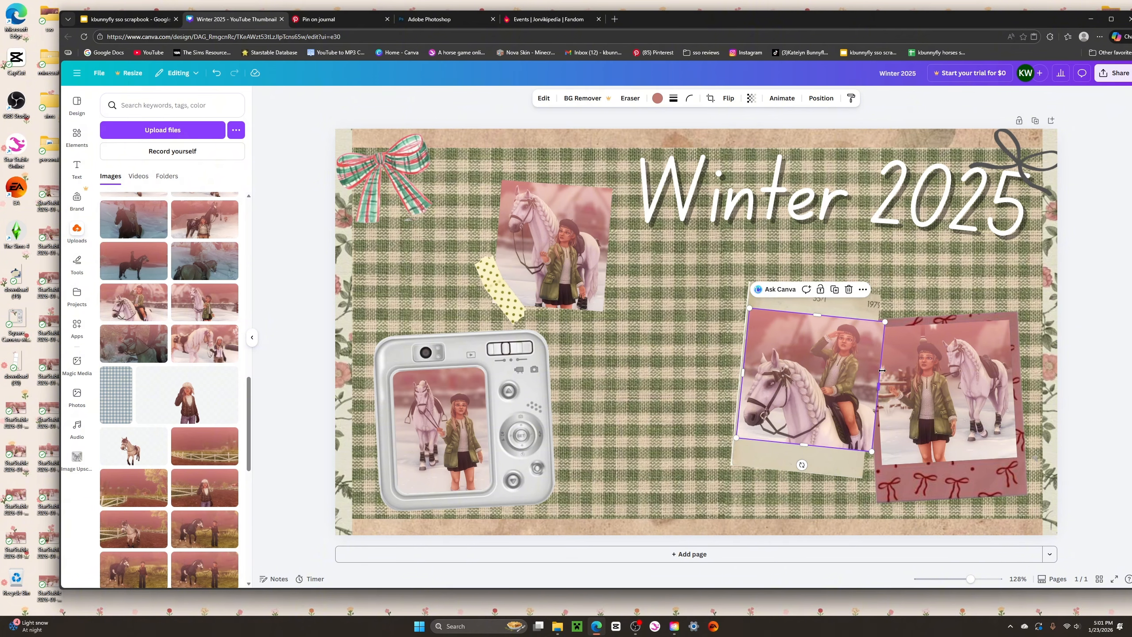
left_click_drag(884, 323, 882, 324)
left_click_drag(876, 387, 870, 386)
scroll(169, 357, "up", 5)
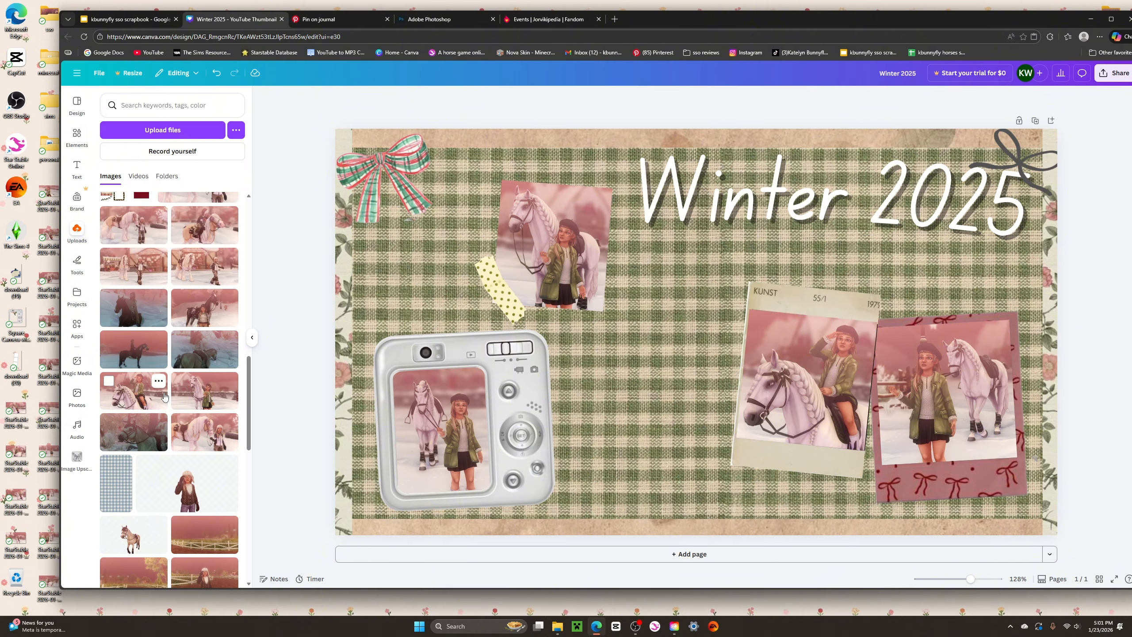
left_click(198, 401)
key("Delete")
Add the sheet of assorted washi tapes, enlarge it and crop it to the red-and-white striped tape.
scroll(145, 406, "up", 5)
left_click(151, 359)
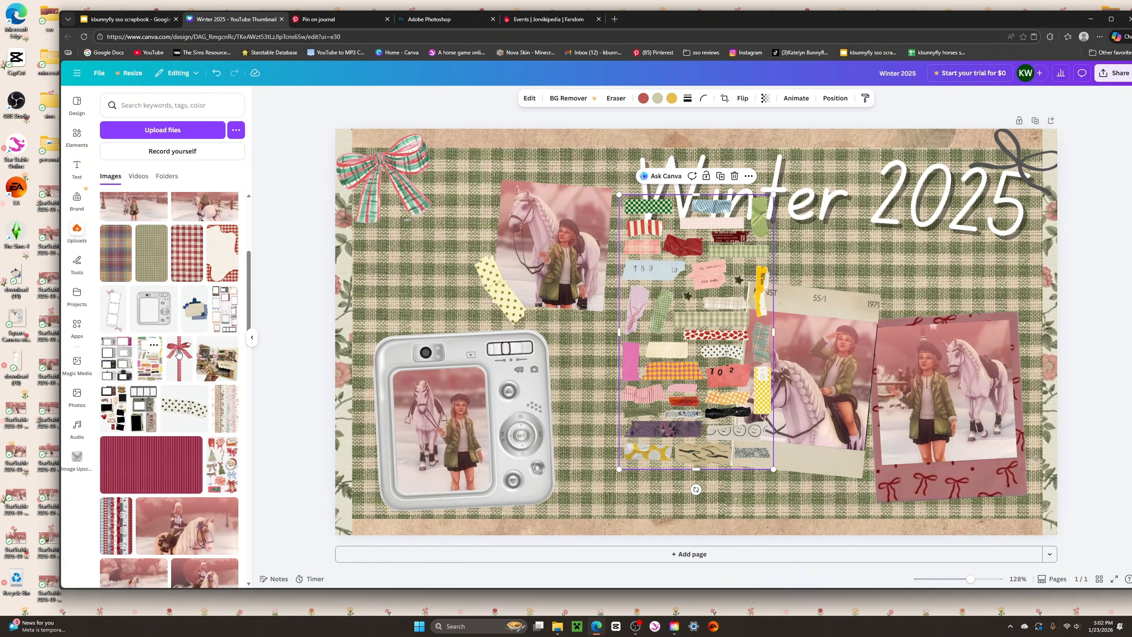
left_click_drag(620, 196, 648, 228)
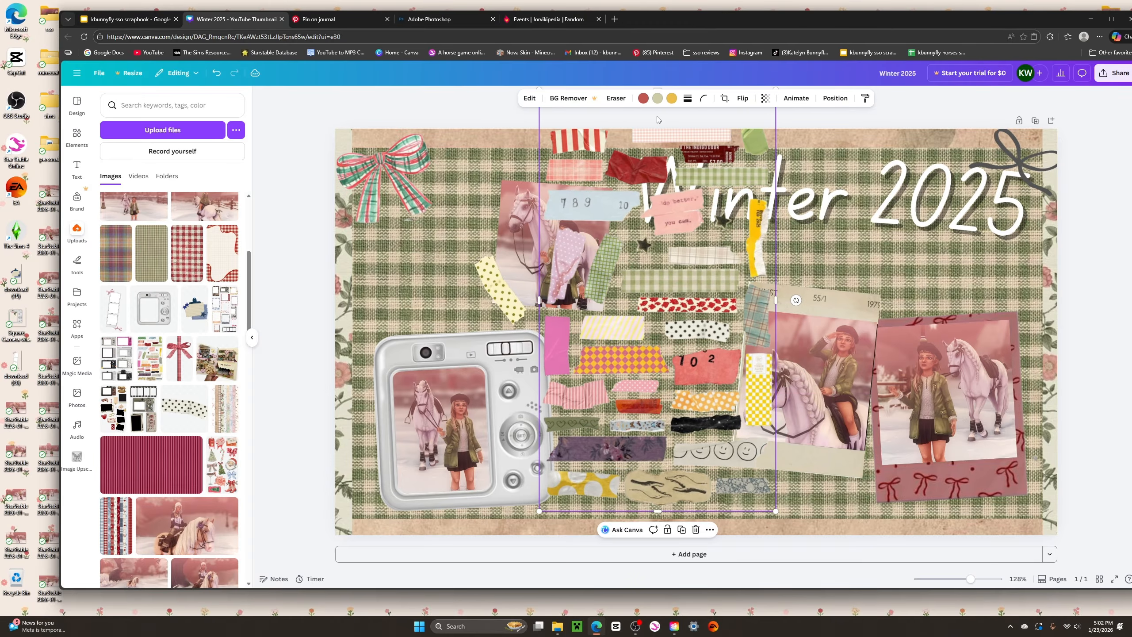
left_click(725, 100)
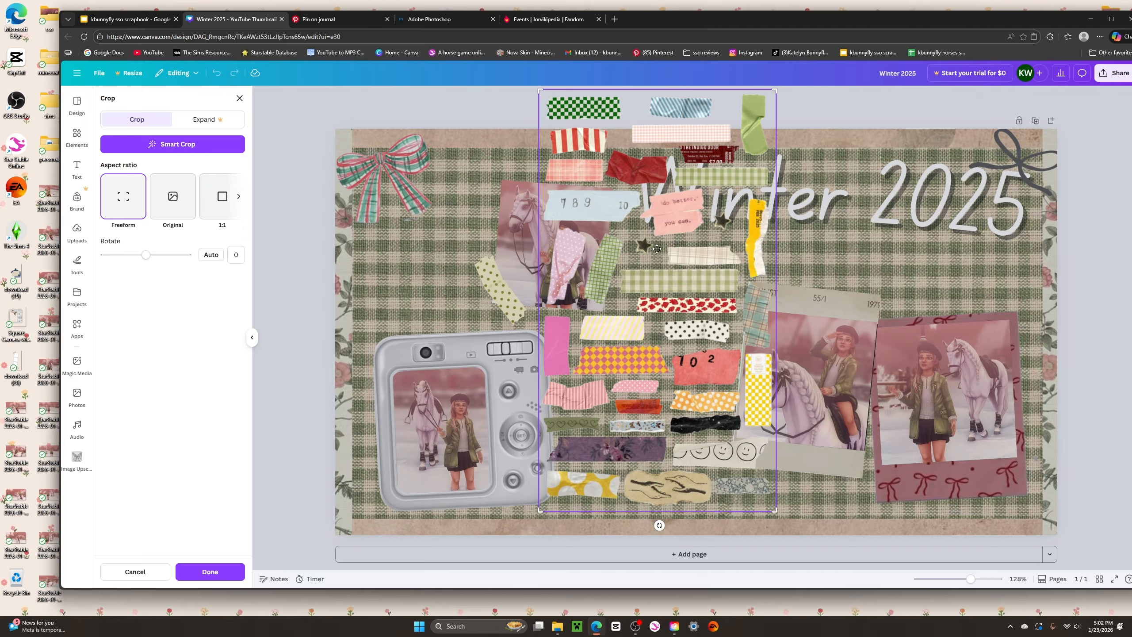
left_click_drag(773, 510, 602, 159)
left_click_drag(612, 91, 650, 176)
key("Return")
Place the striped tape over the lower right corner of the cream instant-photo frame with a slight tilt.
left_click_drag(615, 154, 827, 479)
left_click_drag(806, 521, 809, 521)
left_click_drag(814, 477, 876, 486)
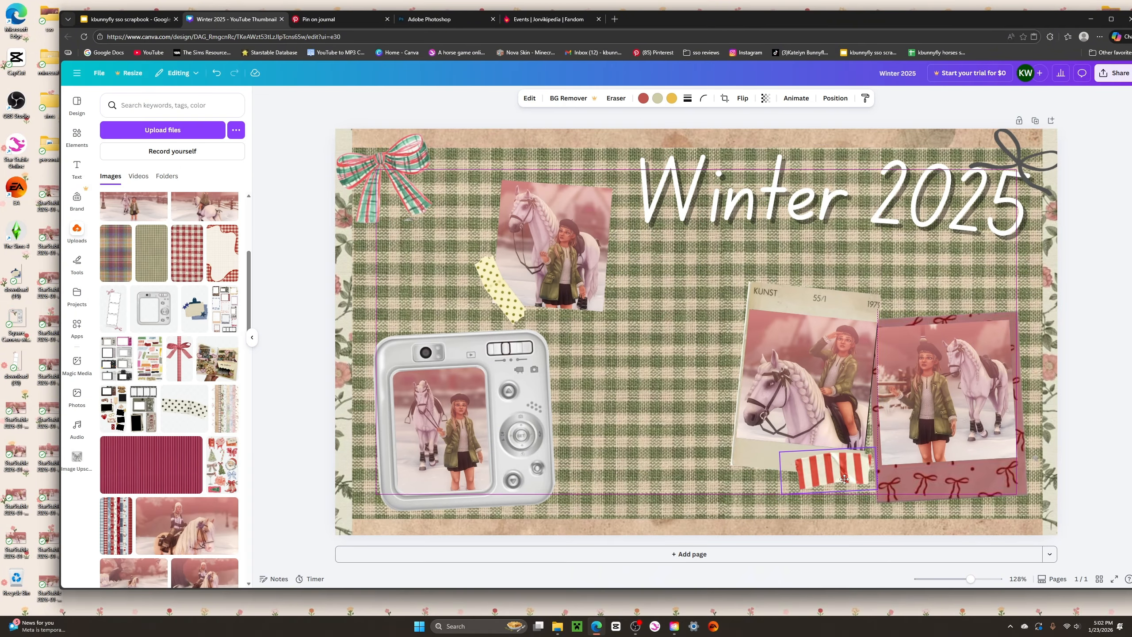
left_click(1110, 399)
Add the Christmas clip-art sheet, crop it to the candy cane and place the cane beside the digital camera.
left_click(216, 476)
left_click_drag(673, 288, 551, 71)
left_click_drag(647, 223, 671, 316)
left_click_drag(745, 470, 774, 520)
left_click_drag(711, 383, 700, 378)
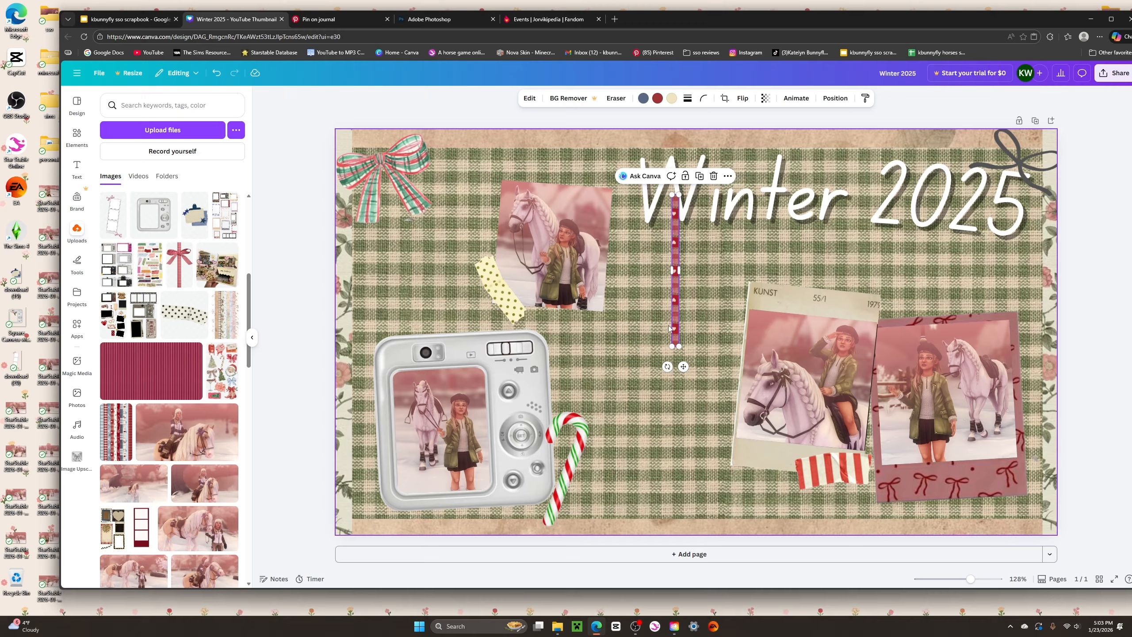
Frame the upper horse-and-rider photo with narrow red heart-patterned strips along its edges.
left_click(703, 98)
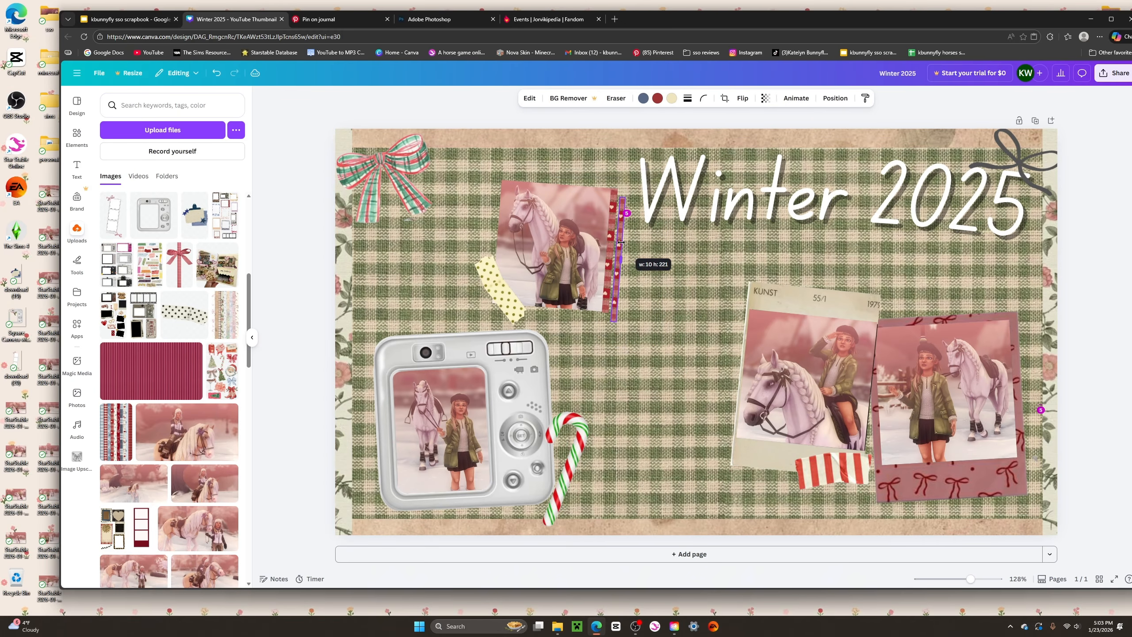
right_click(535, 159)
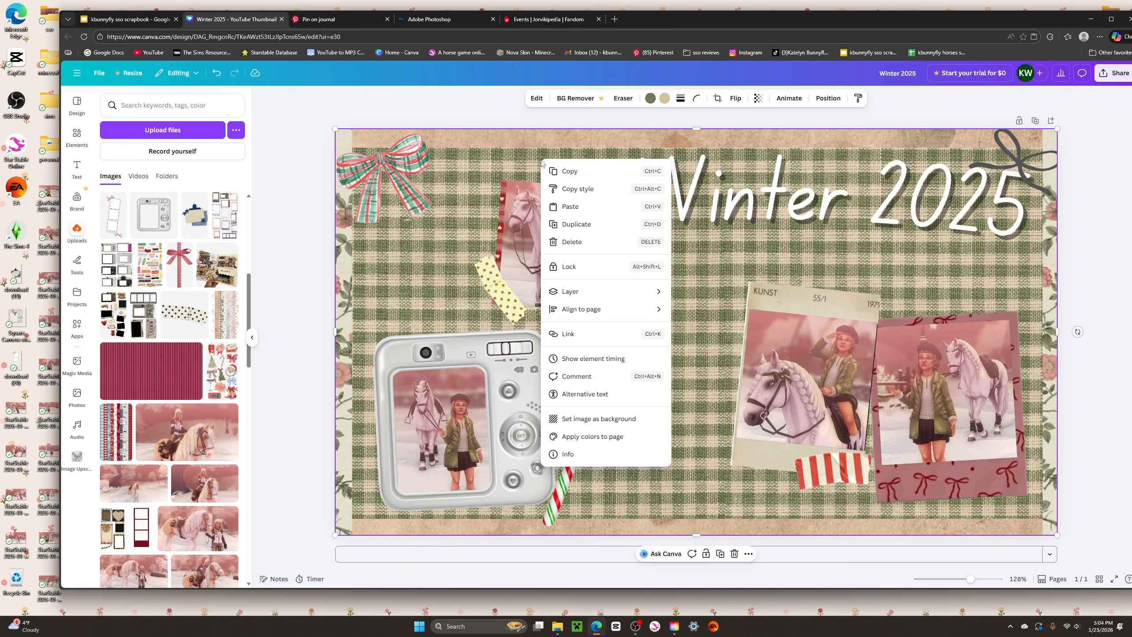
left_click(528, 246)
right_click(560, 183)
left_click(579, 196)
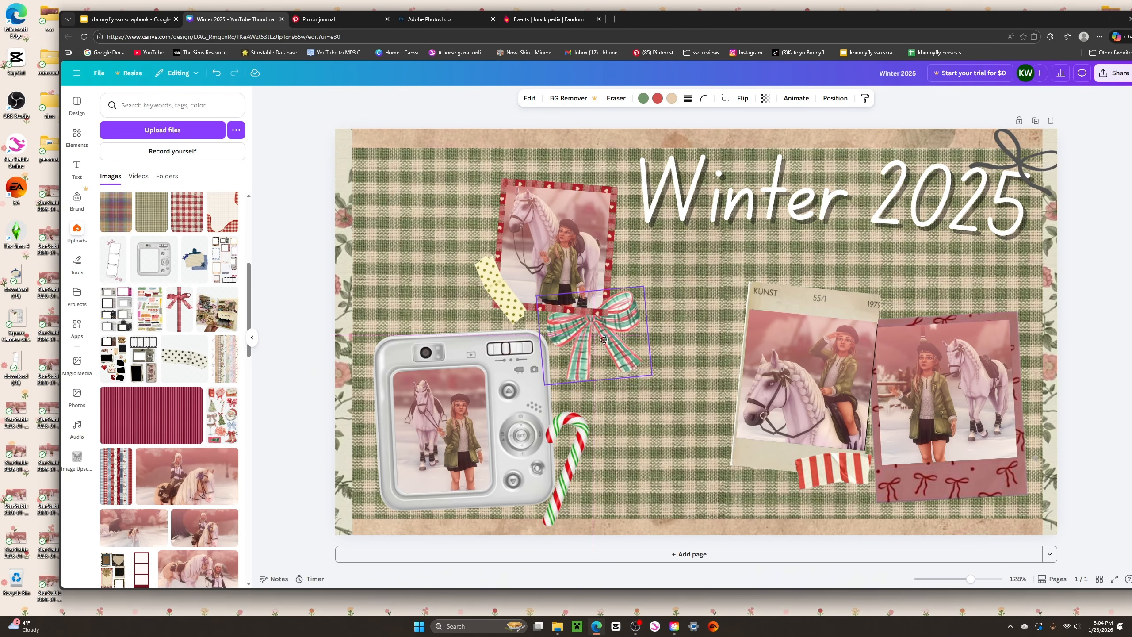
Layer the large red gingham ribbon bow behind the photo and camera, and position it near the page's left edge.
right_click(449, 235)
mouse_move(522, 372)
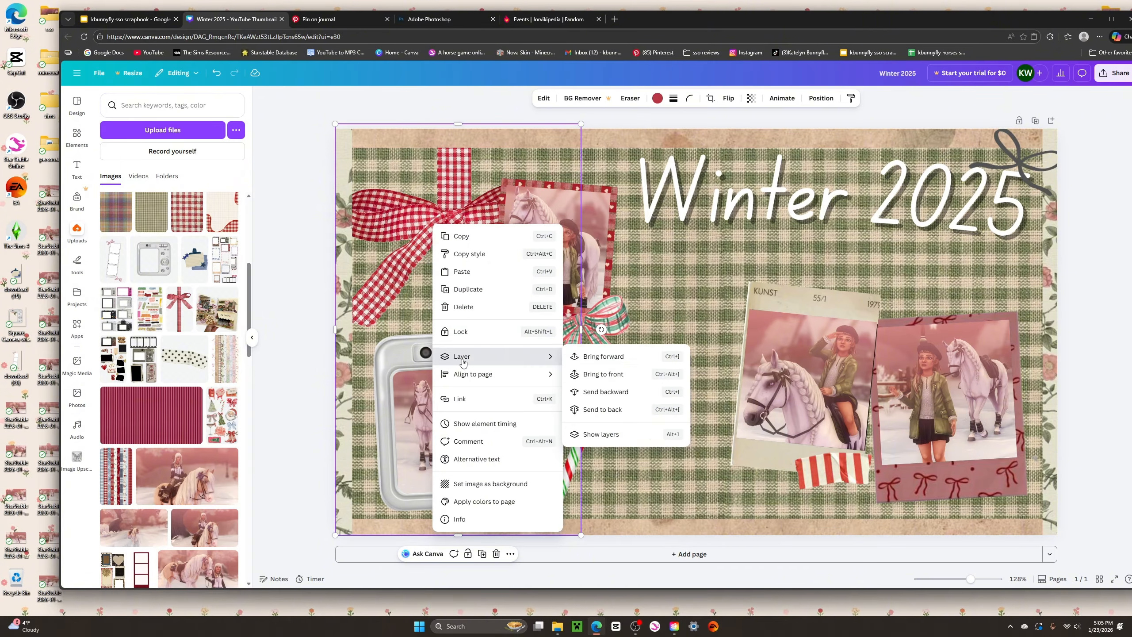
left_click(611, 415)
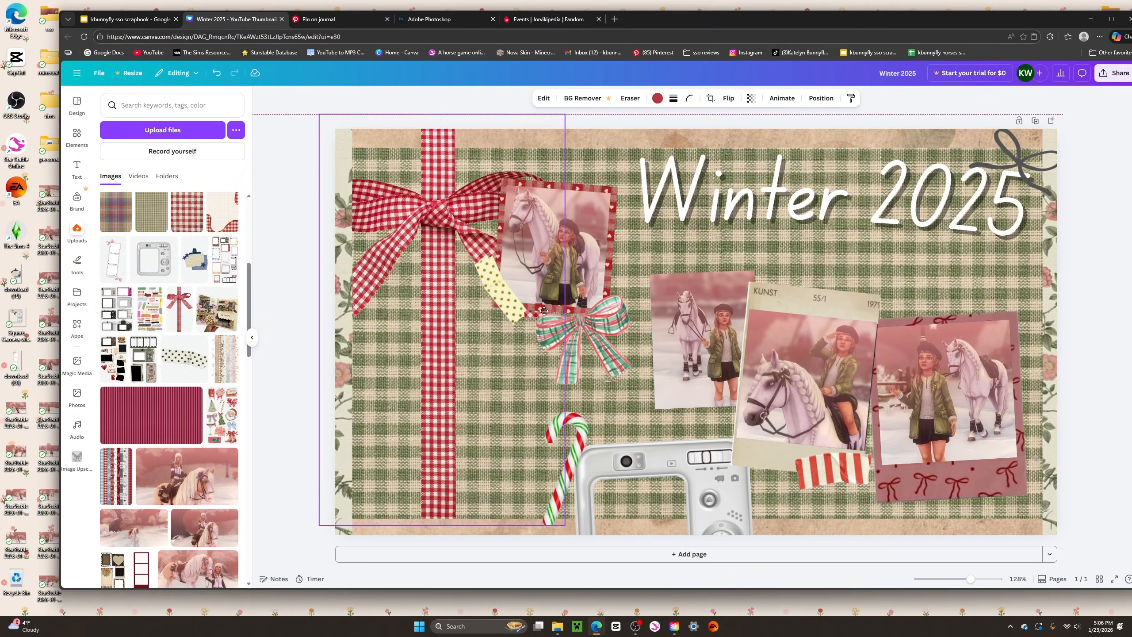
left_click_drag(419, 222, 432, 224)
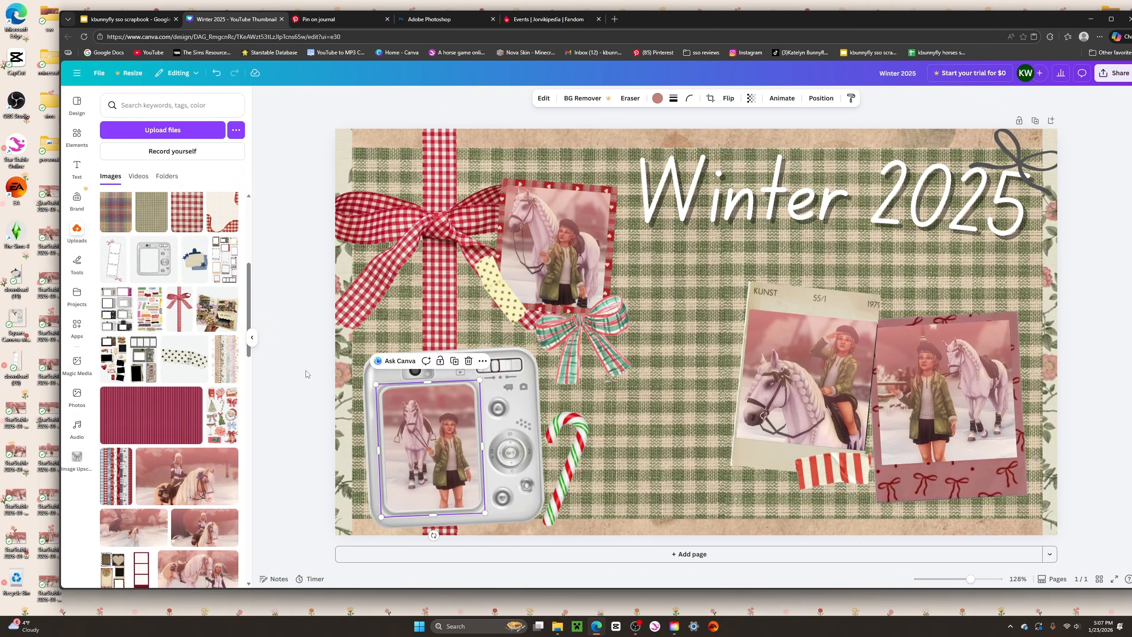
Send the brown curled ribbon line backward so it passes behind the plaid bow and the instant photo.
right_click(627, 495)
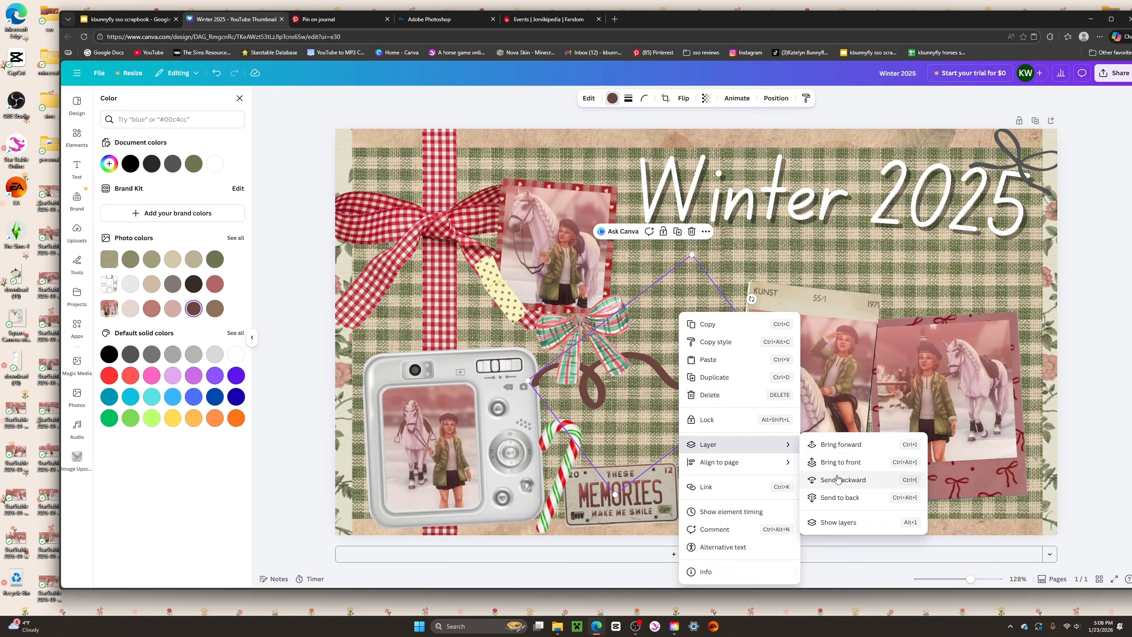
left_click(816, 479)
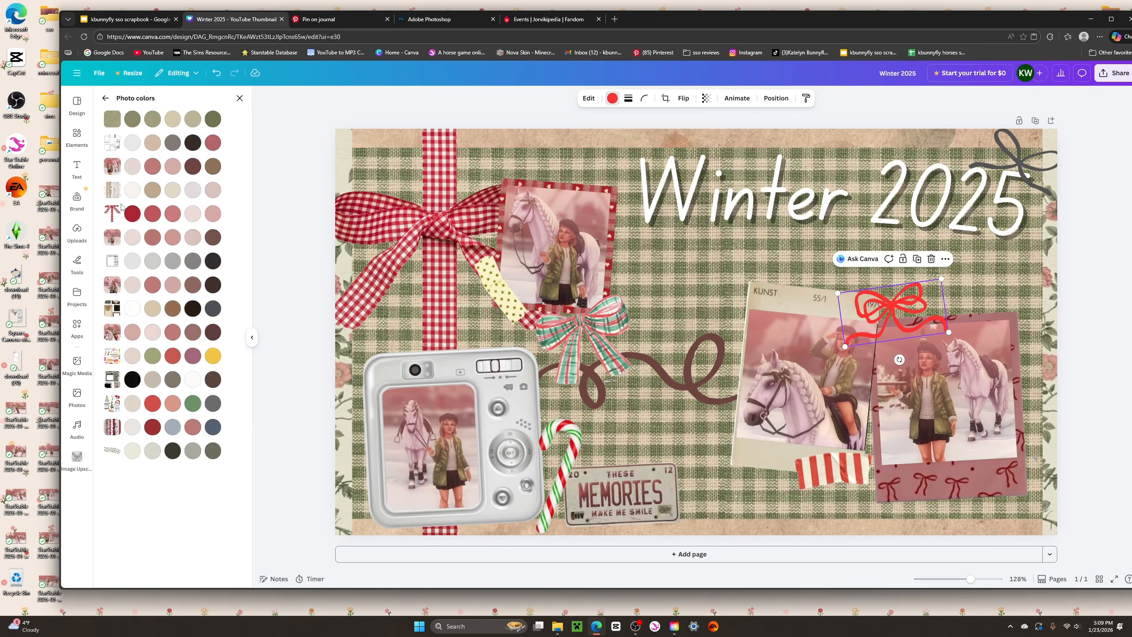
left_click(365, 238)
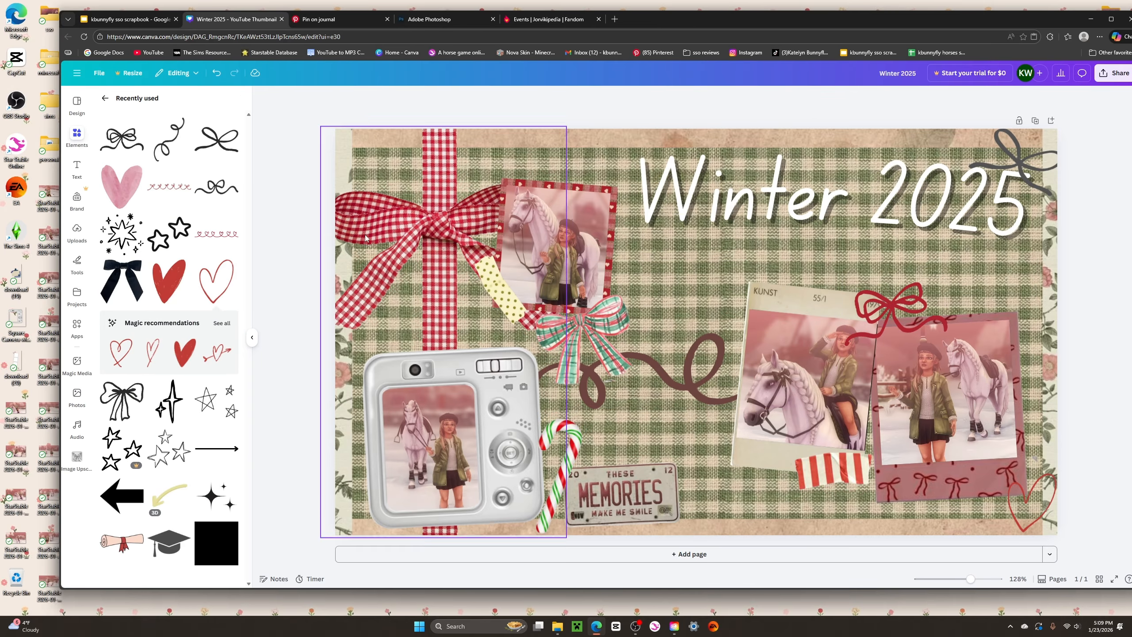
left_click(295, 250)
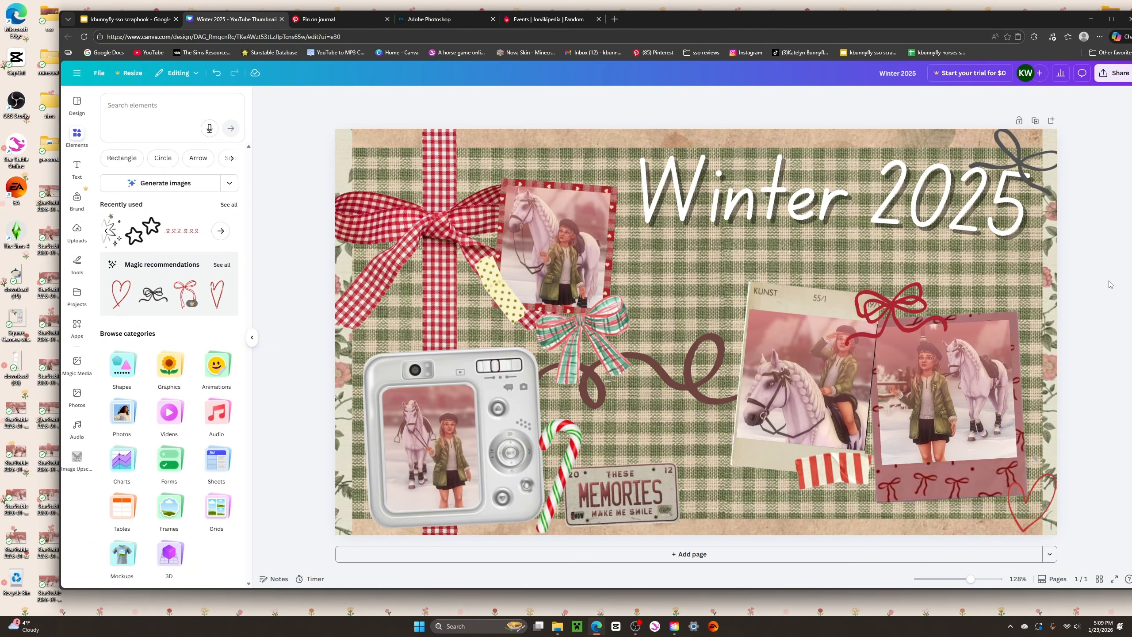
Download the finished Winter 2025 page as a PNG.
left_click(1114, 72)
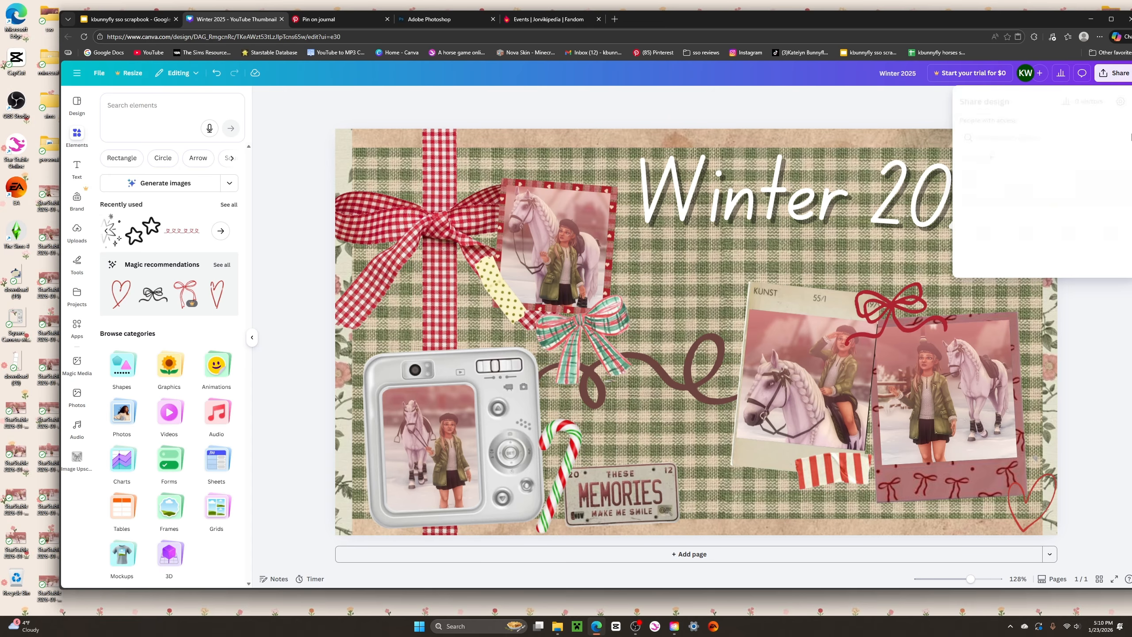
left_click(979, 256)
left_click(1038, 274)
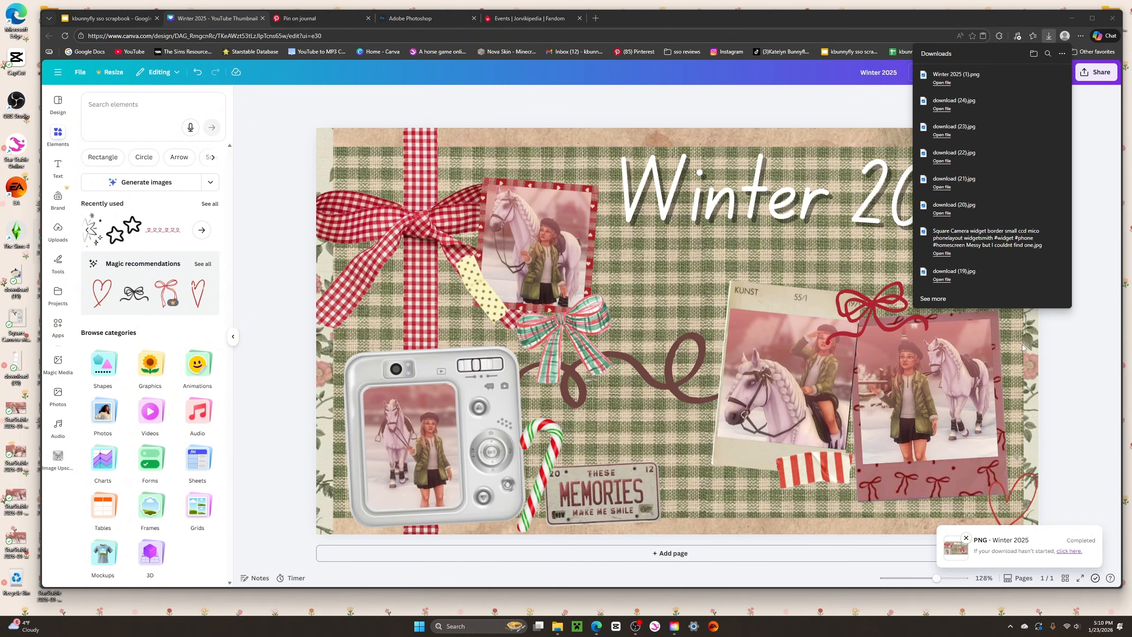
Switch to the Google Slides scrapbook, add a third slide and delete its title and subtitle placeholders.
left_click(77, 20)
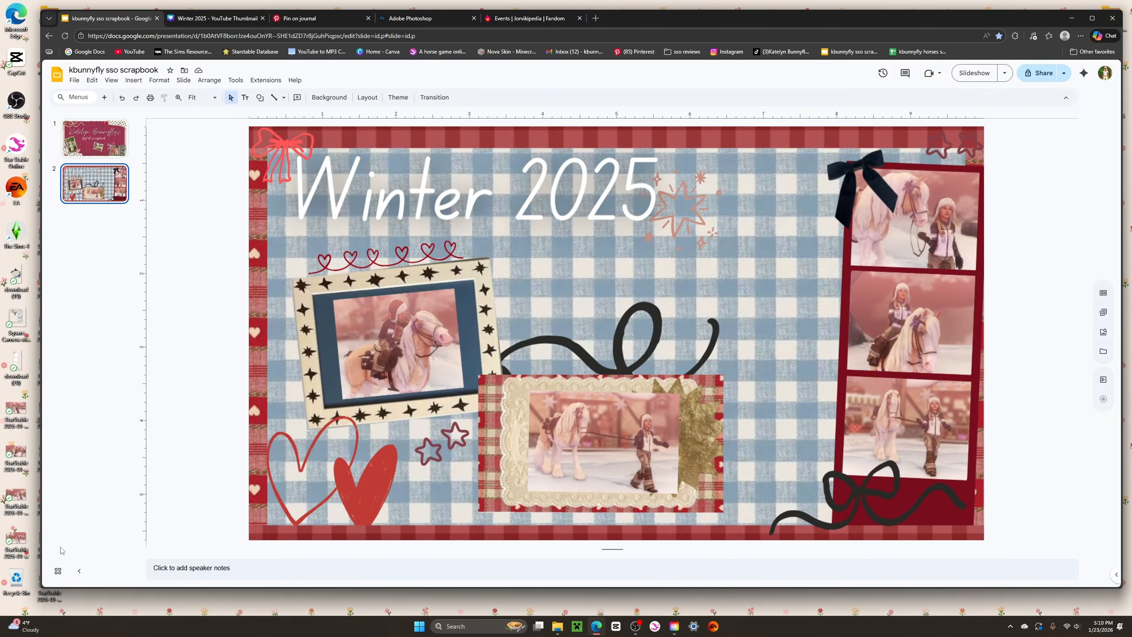
right_click(99, 312)
left_click(129, 397)
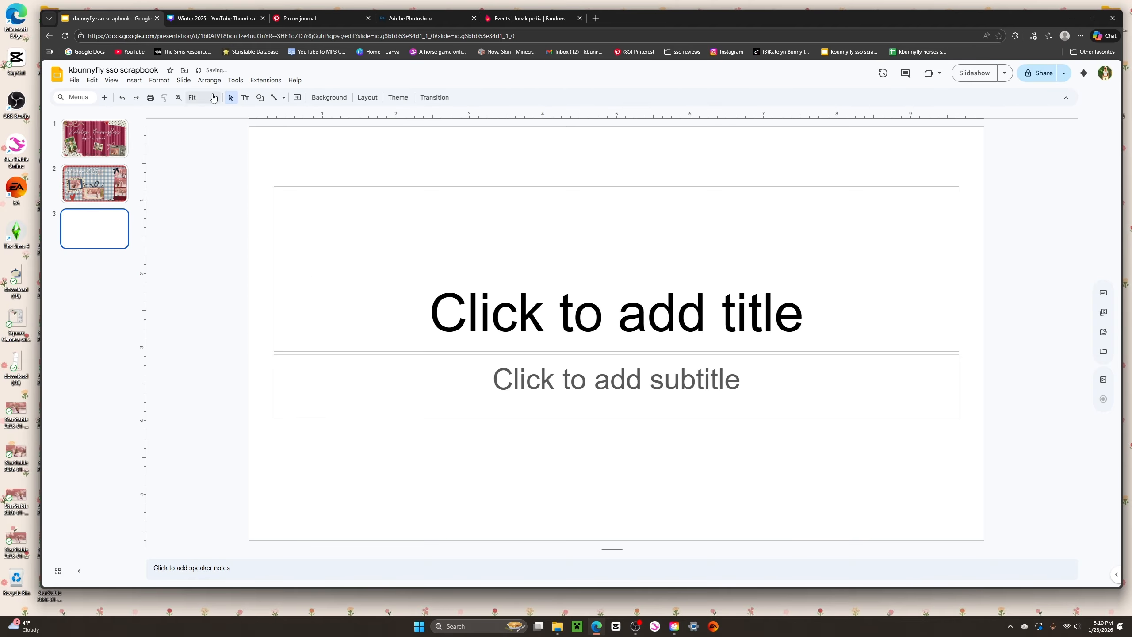
left_click(822, 201)
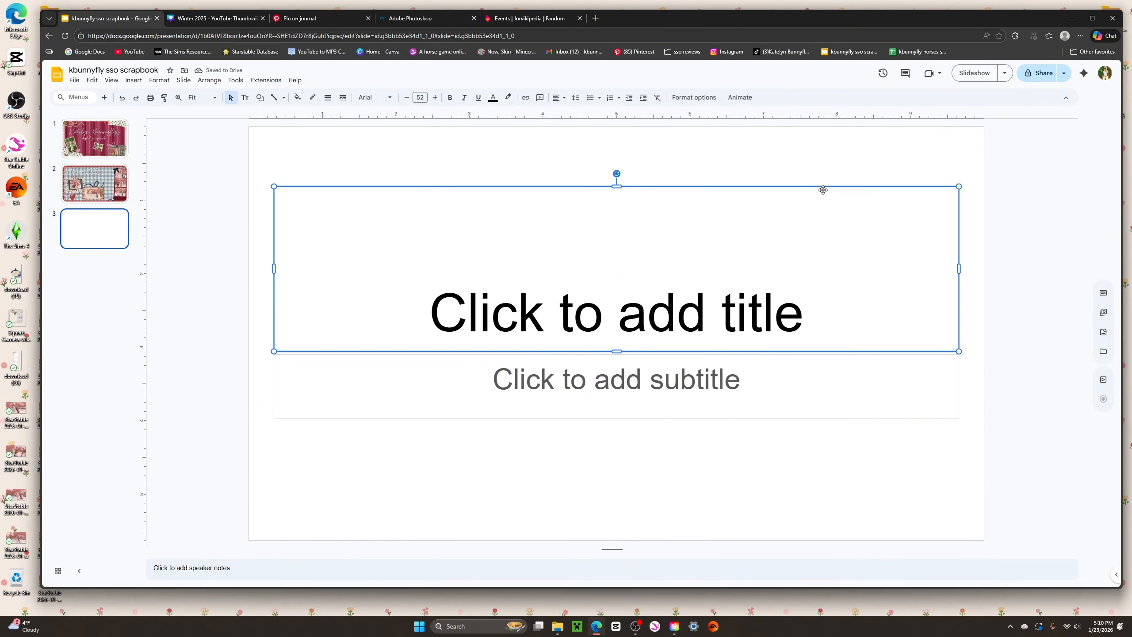
key("Delete")
left_click(735, 355)
key("Delete")
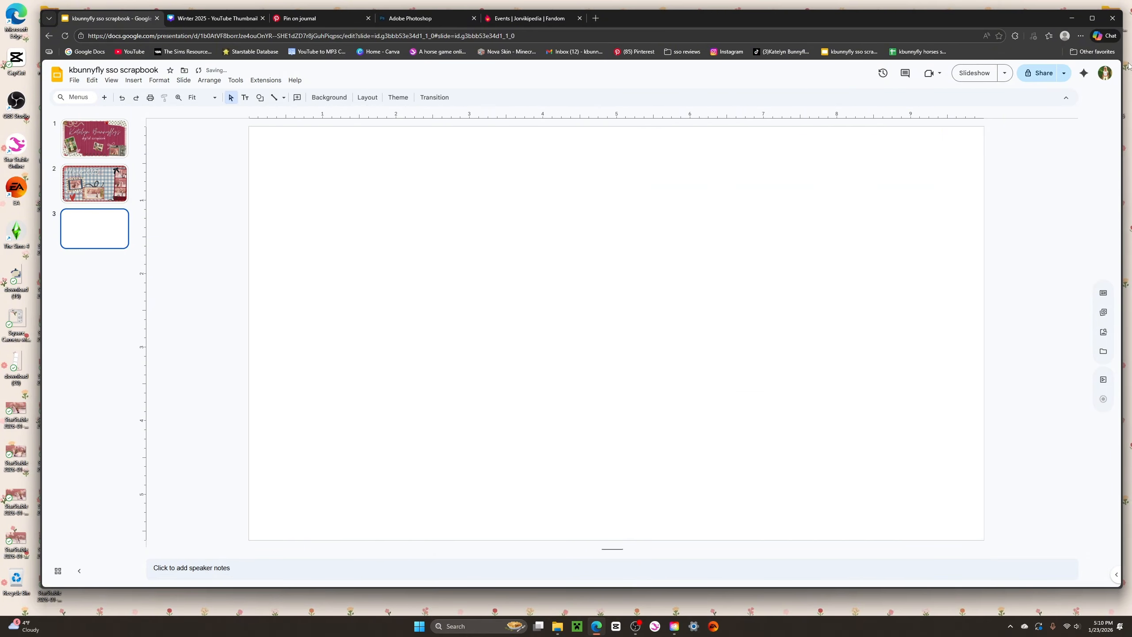
Paste the green gingham Winter 2025 page onto slide 3 and scale it to fill the whole slide.
key("ctrl+v")
left_click_drag(650, 306, 639, 291)
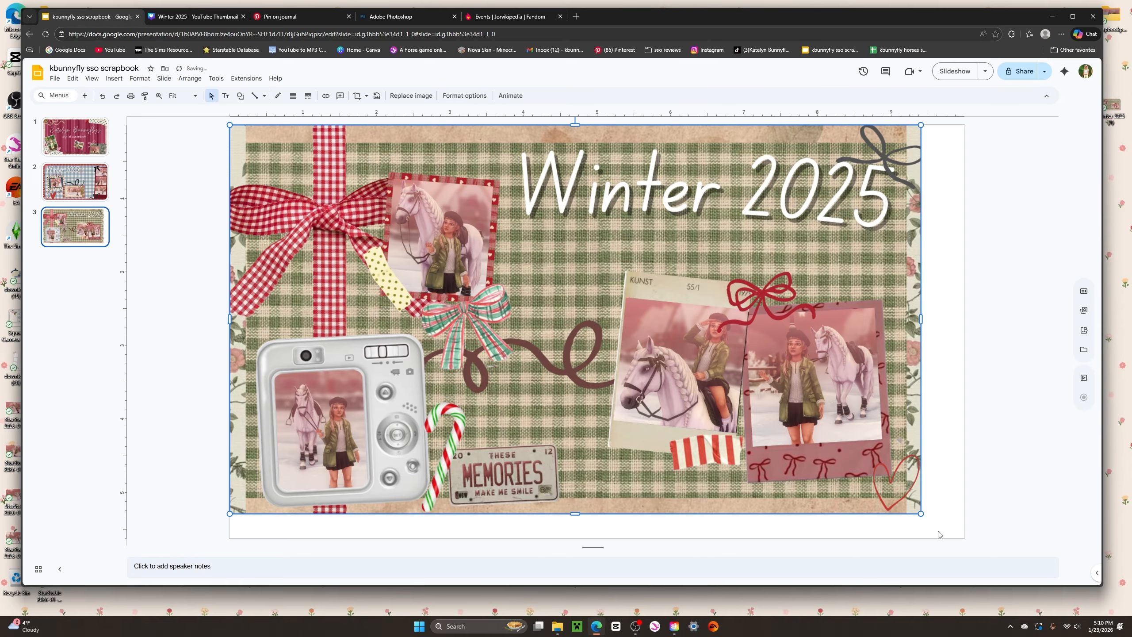
left_click_drag(921, 514, 965, 539)
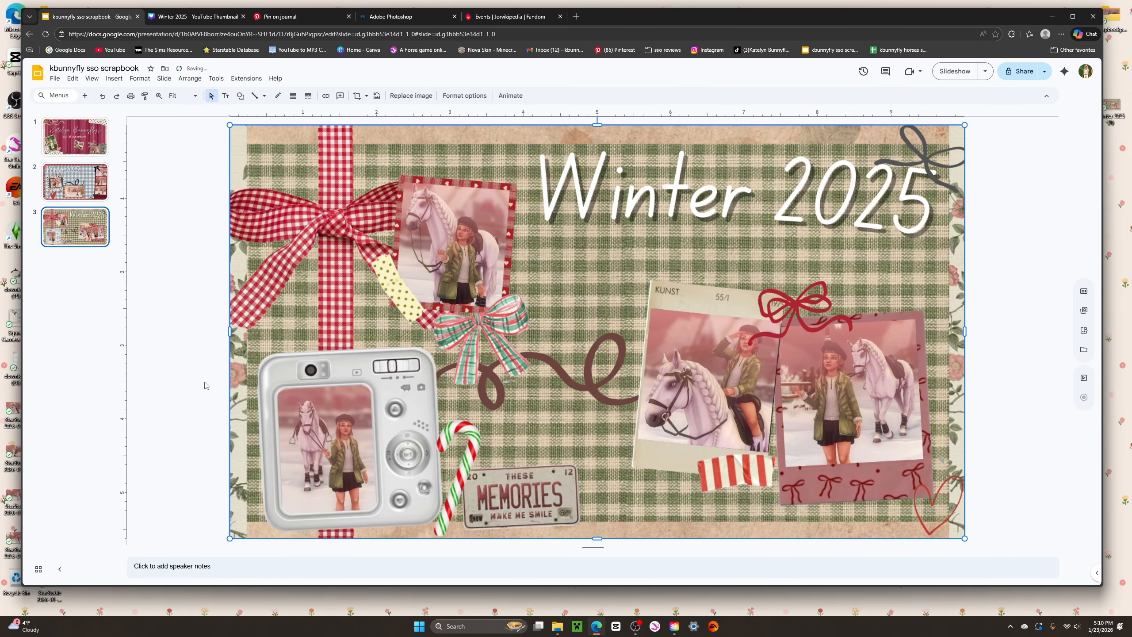
left_click(211, 360)
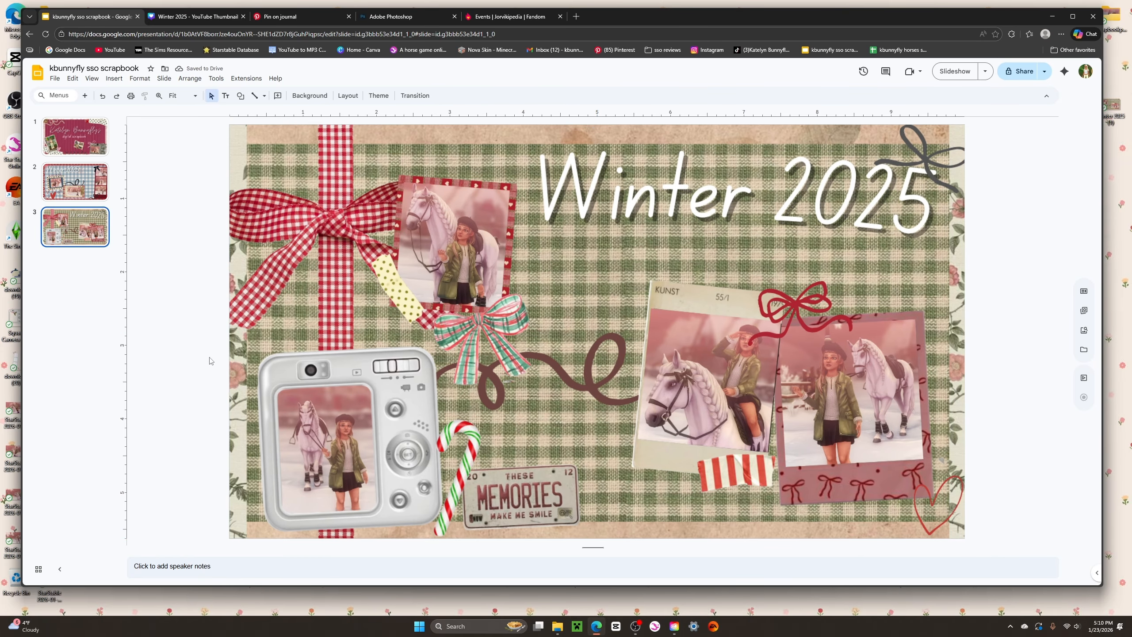
Look through the cover and the two Winter 2025 slides to compare the scrapbook pages.
left_click(82, 192)
left_click(75, 145)
left_click(75, 223)
left_click(51, 110)
left_click(75, 175)
left_click(92, 222)
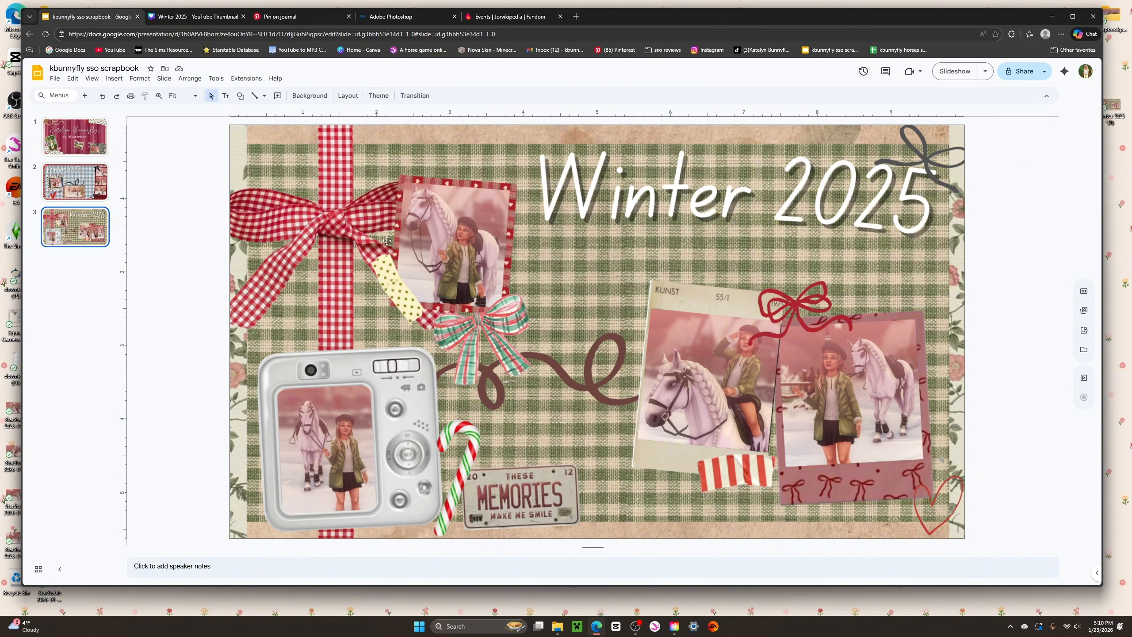
left_click(85, 145)
left_click(107, 216)
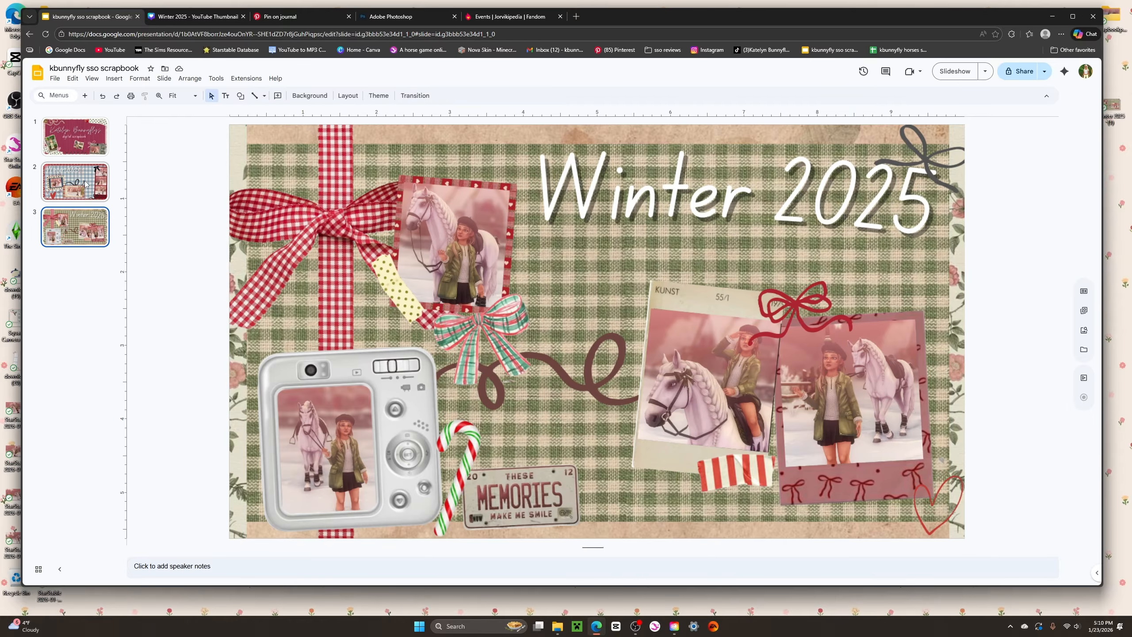
left_click(86, 184)
left_click(97, 226)
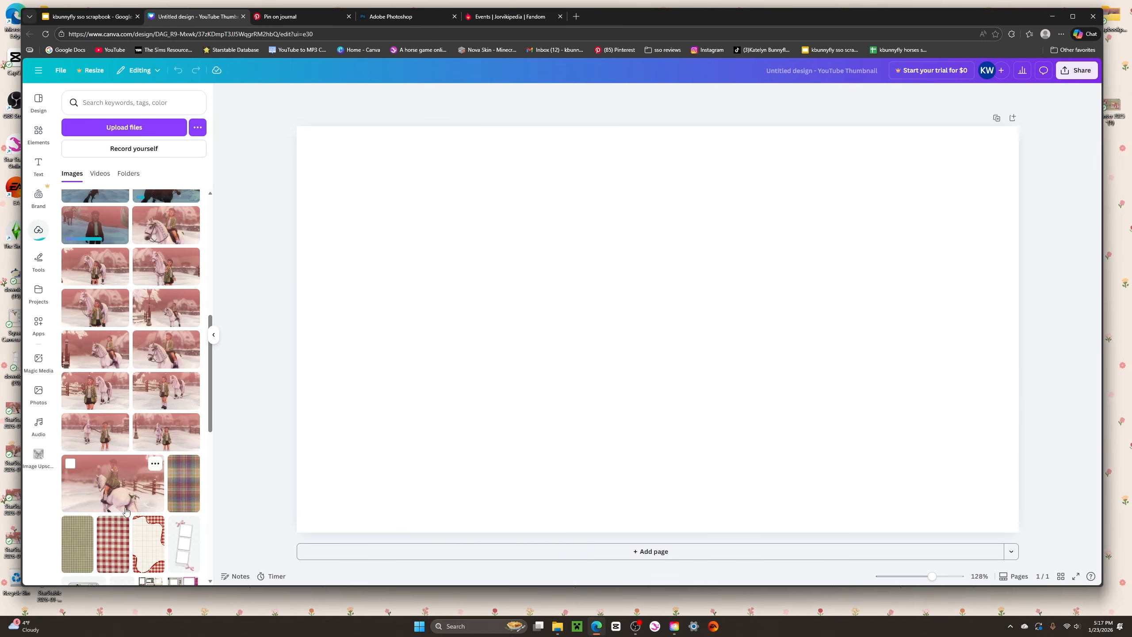
Arrange the design of the red gingham Winter 2025 page and open the elements library for decorations.
left_click_drag(658, 491, 879, 324)
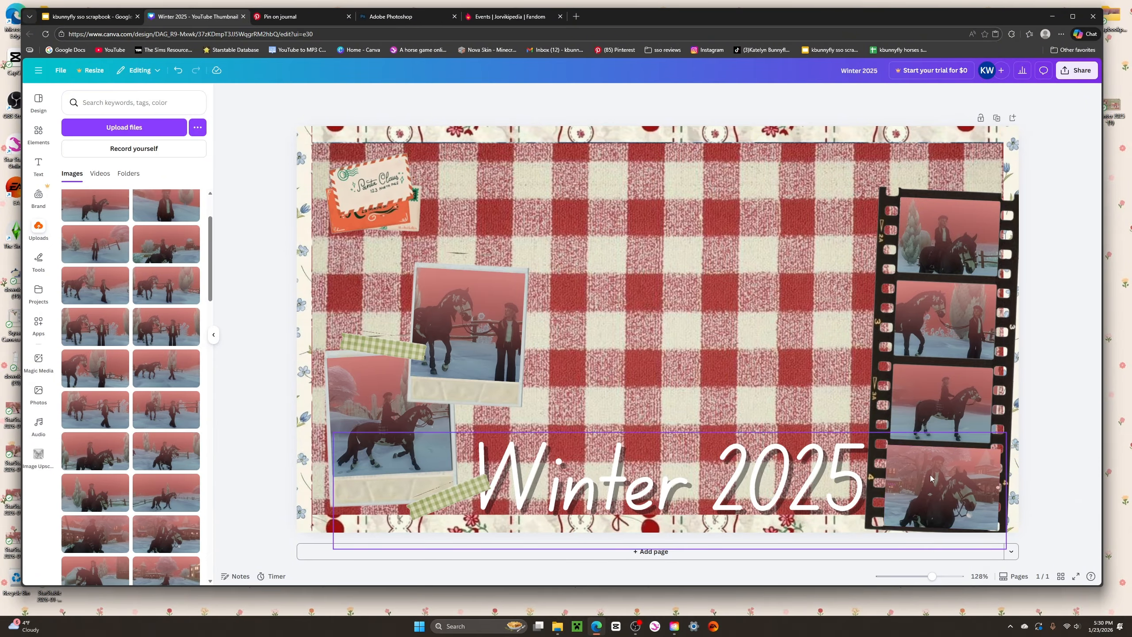
left_click(38, 133)
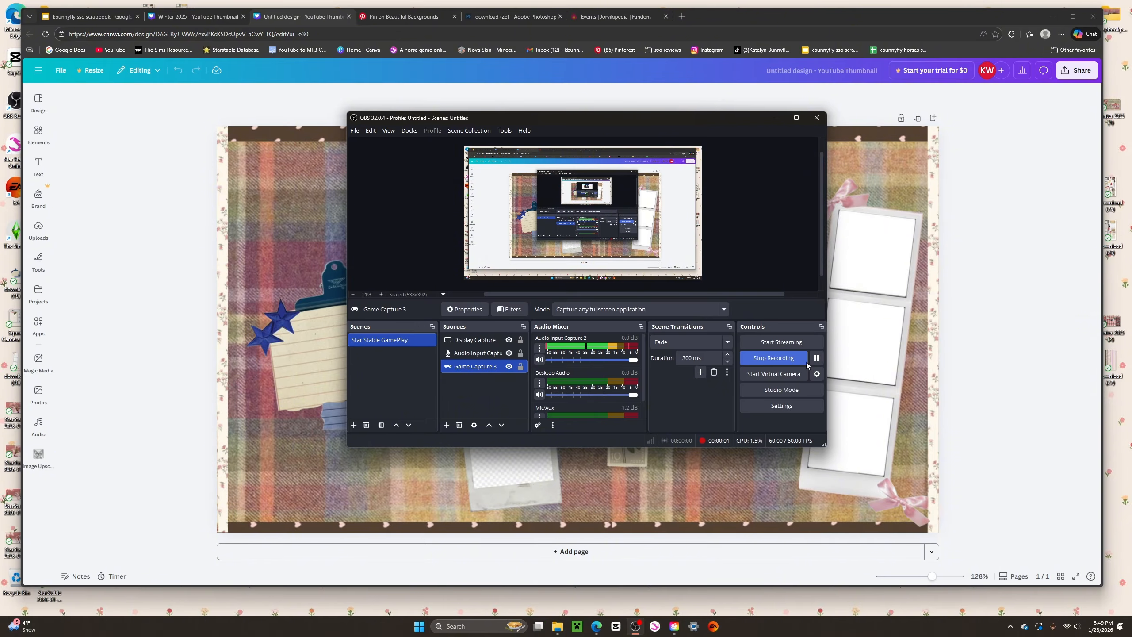
Switch between the plaid Canva page and the Google Slides scrapbook, and look through Winter 2025 slides 2, 3 and 4.
left_click(1054, 306)
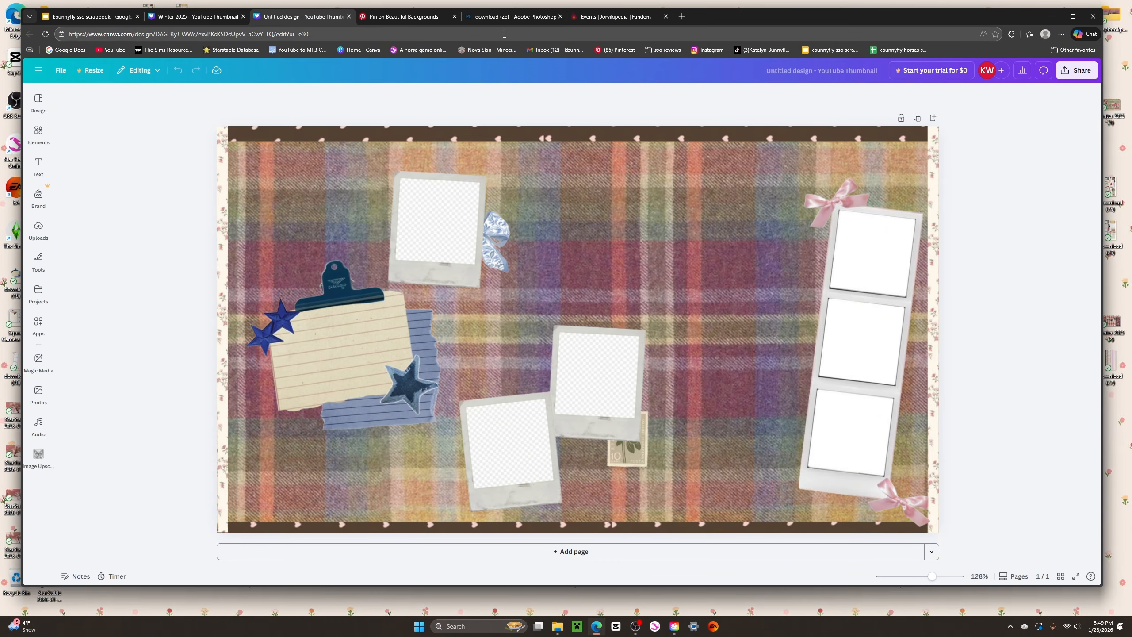
left_click(70, 16)
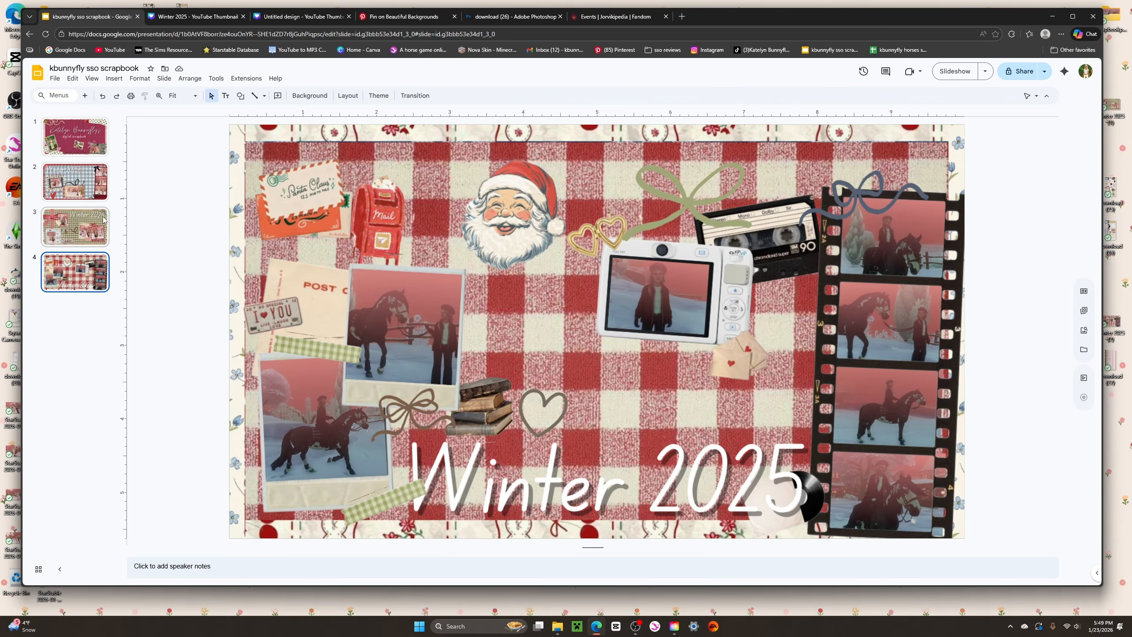
left_click(302, 18)
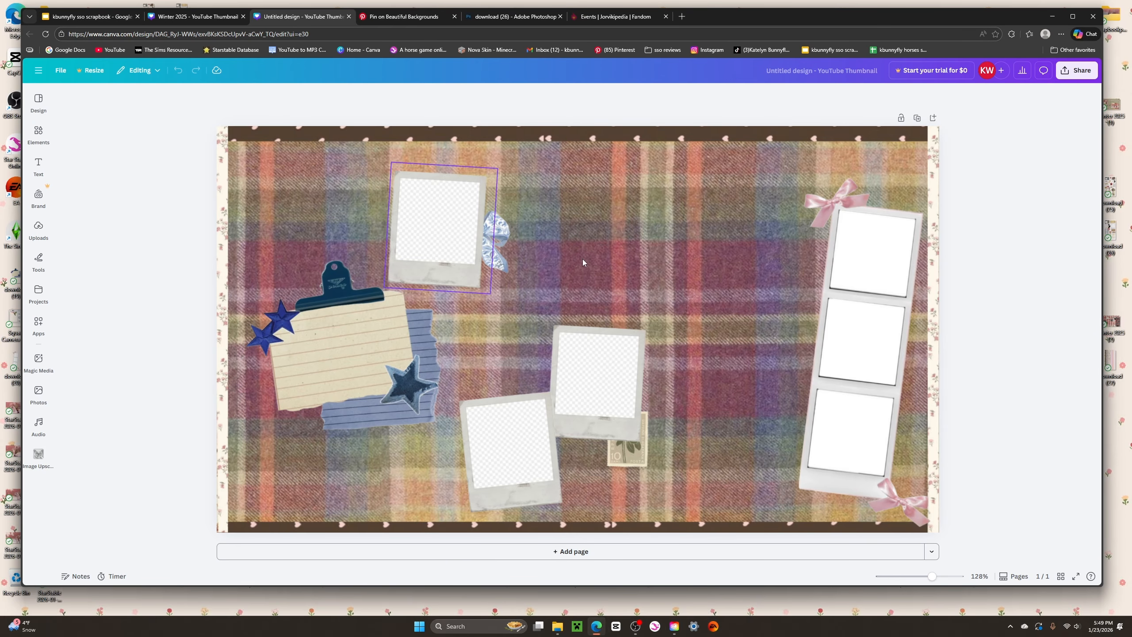
left_click(94, 18)
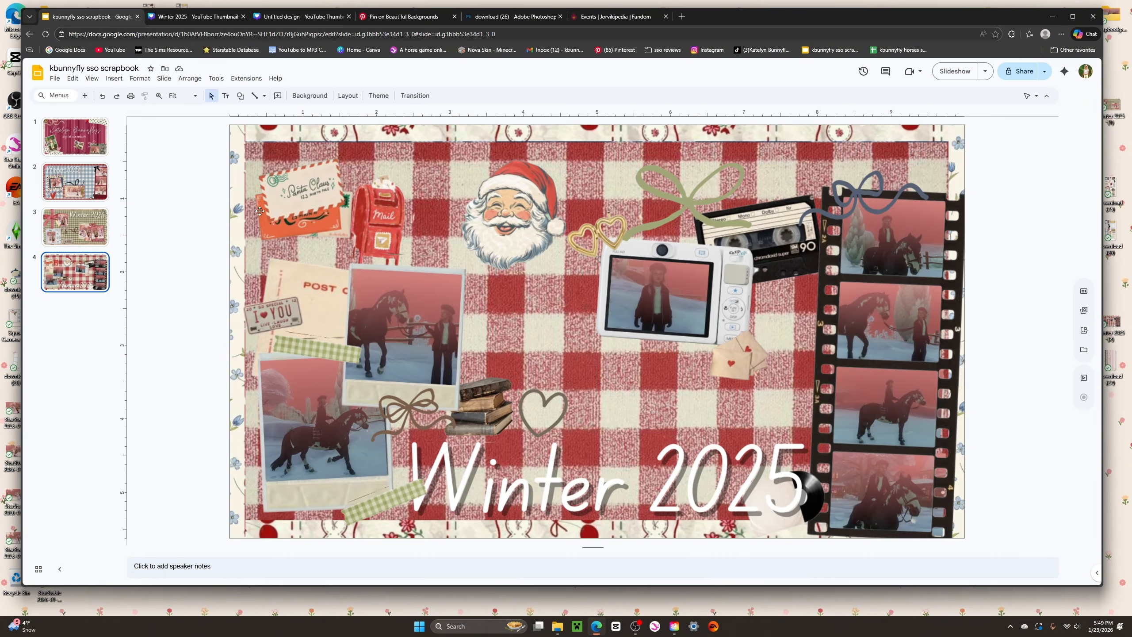
left_click(70, 174)
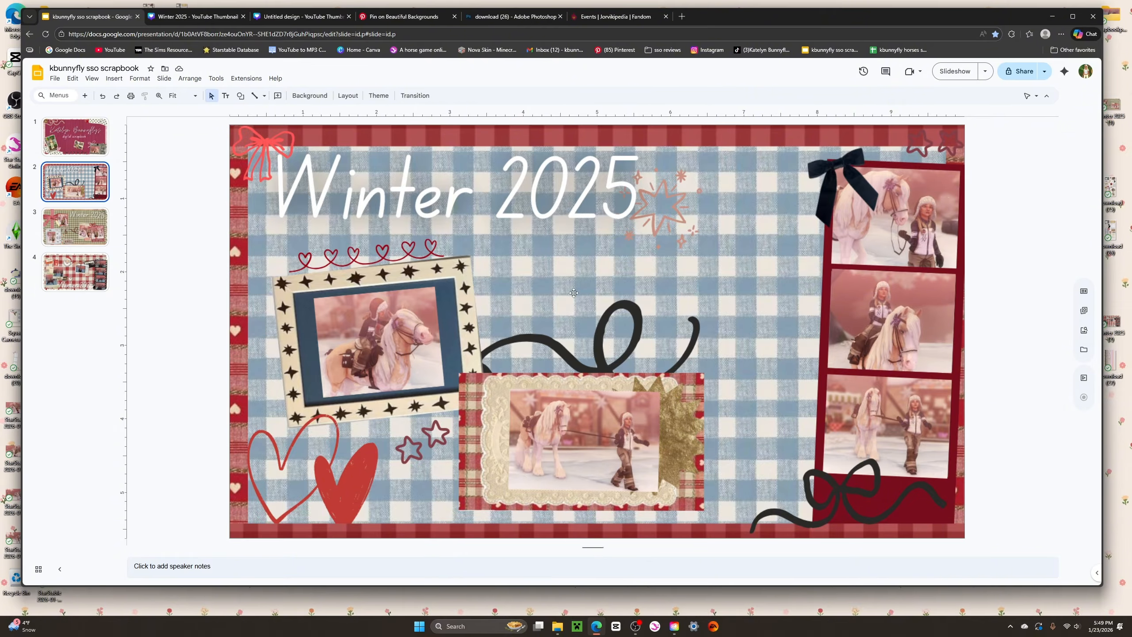
left_click(101, 234)
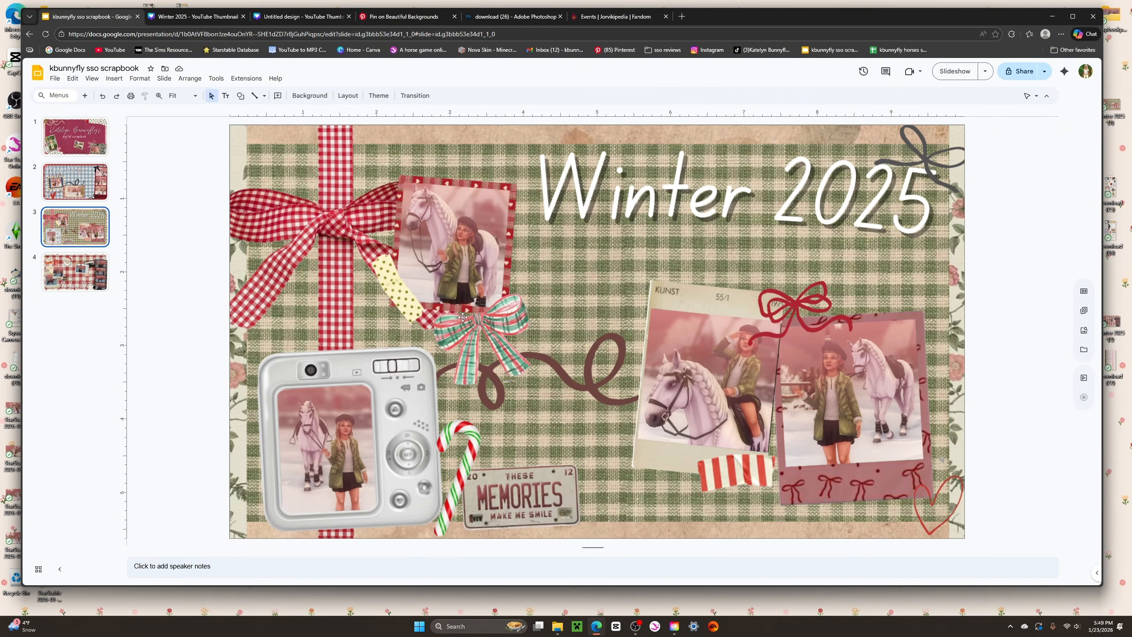
left_click(83, 283)
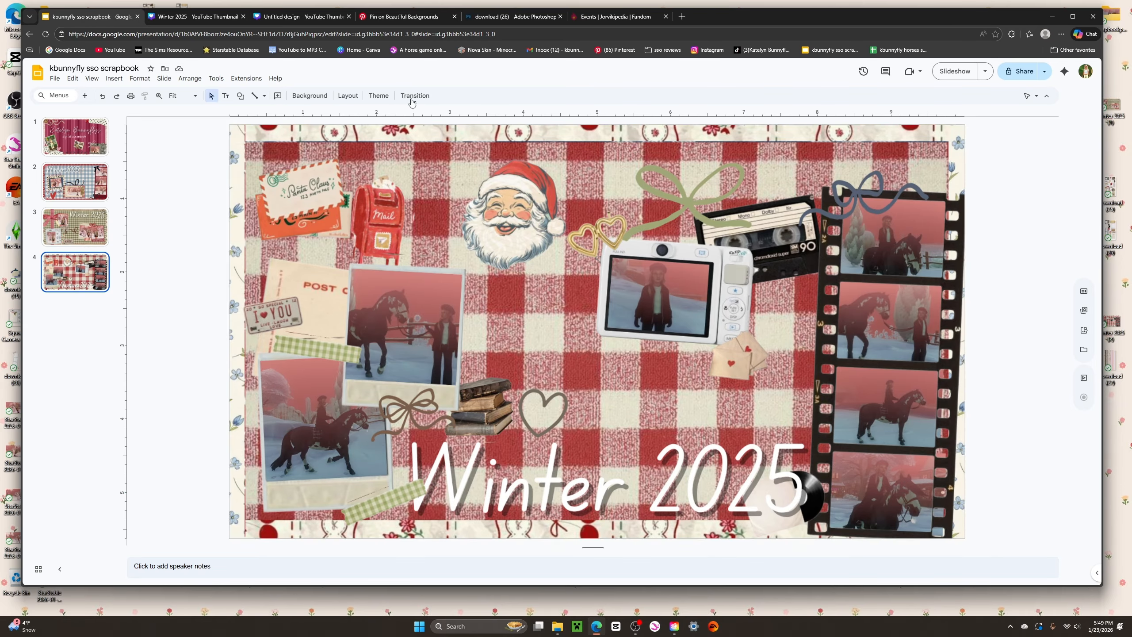
Check the washi tape and paper pins on Pinterest and the cutout sheet in Photoshop, and return to the plaid Canva page.
left_click(404, 18)
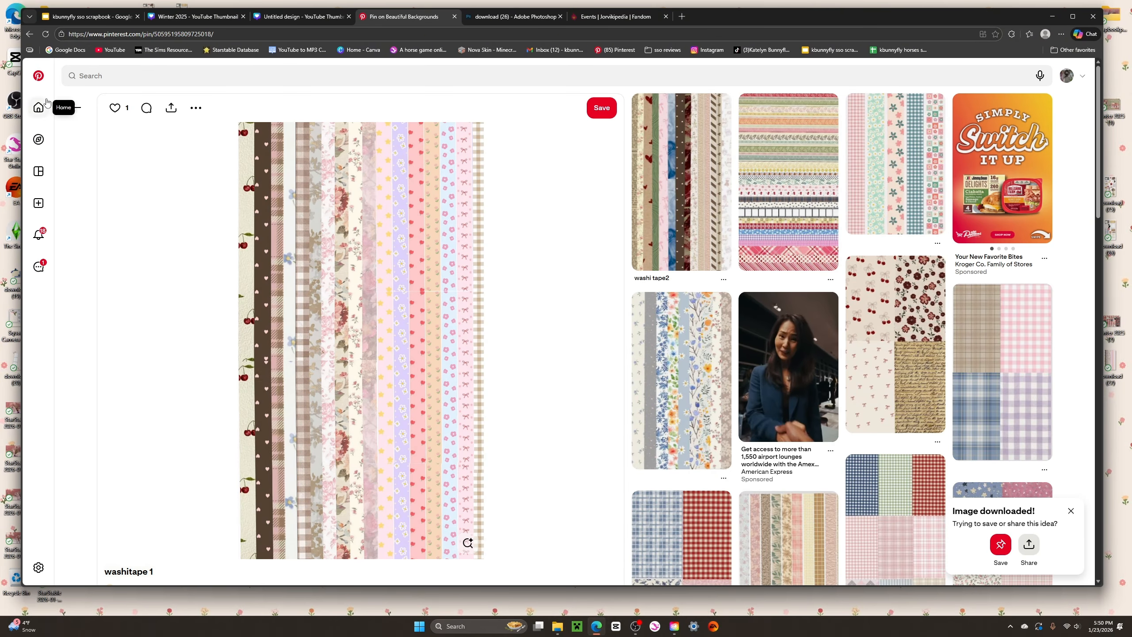
left_click(76, 107)
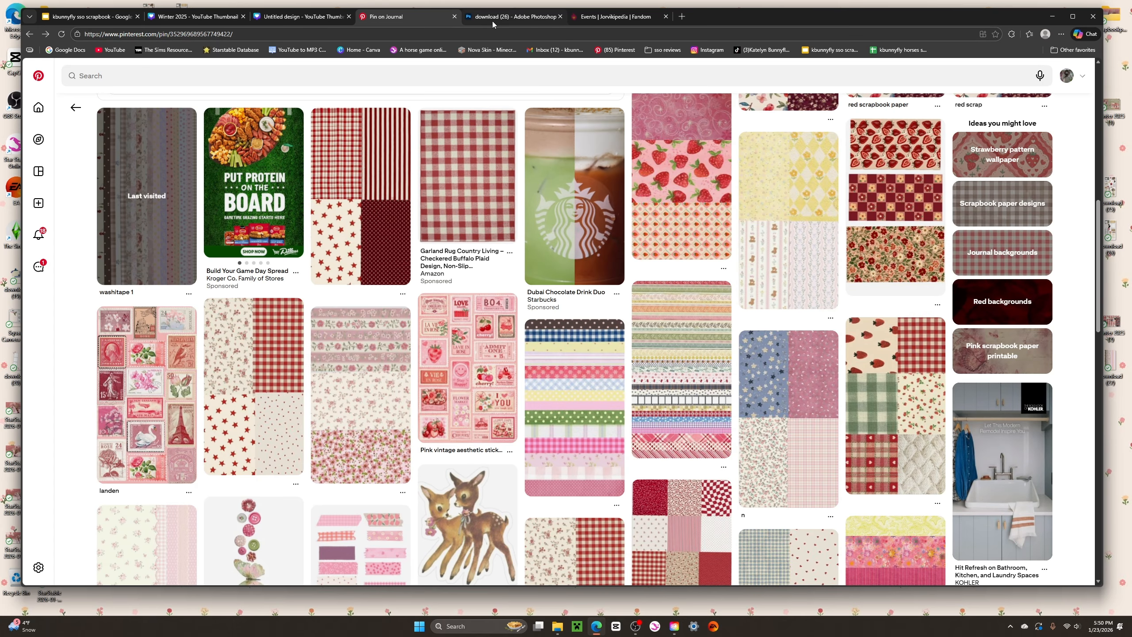
left_click(521, 22)
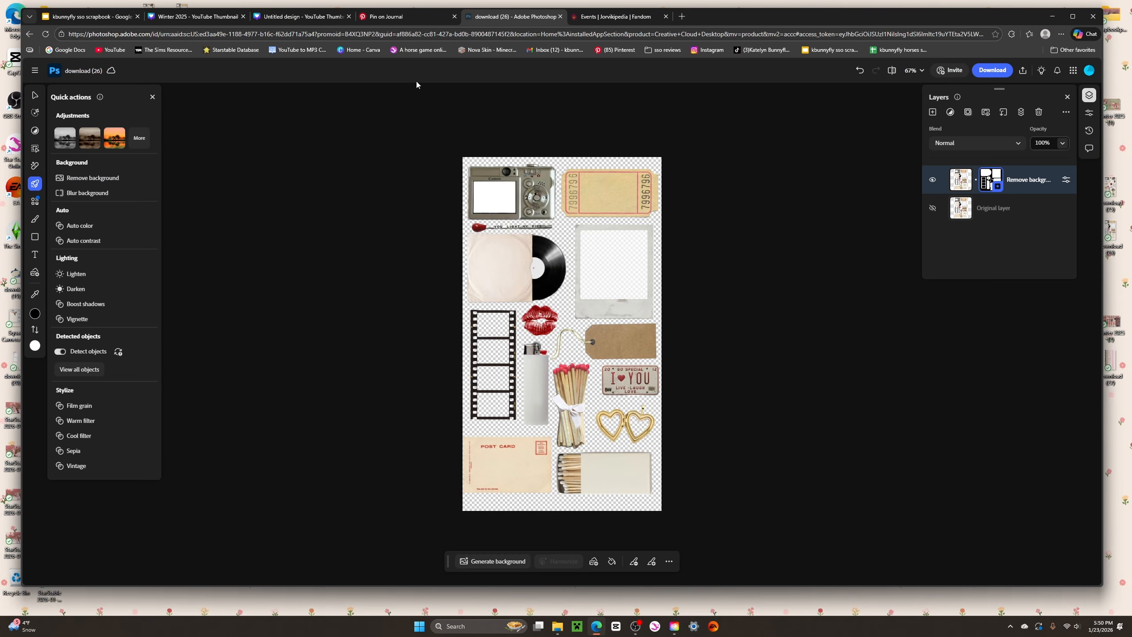
left_click(262, 21)
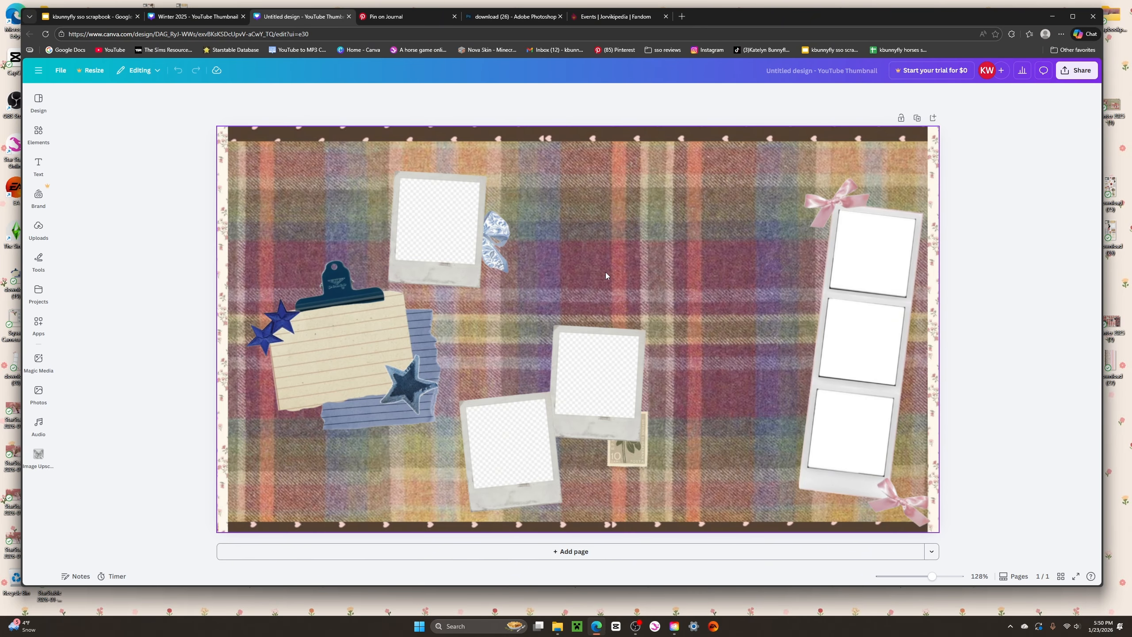
left_click(38, 228)
Switch to Google Slides and review slides 2 to 4, also opening the scrapbook from its bookmark in a second tab.
left_click(88, 16)
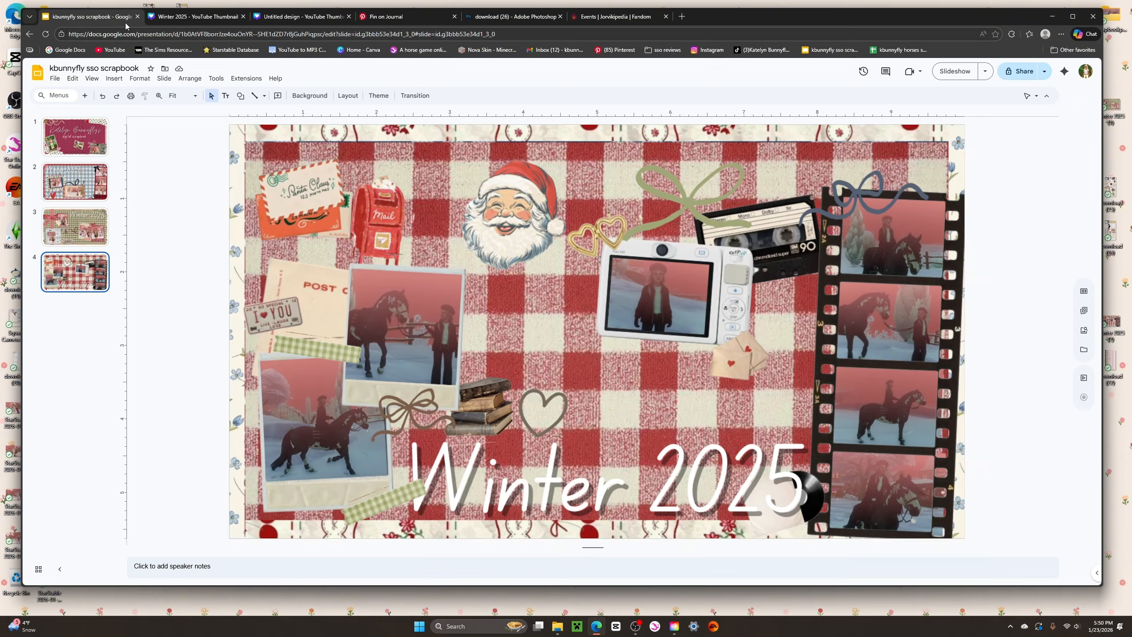
left_click(94, 178)
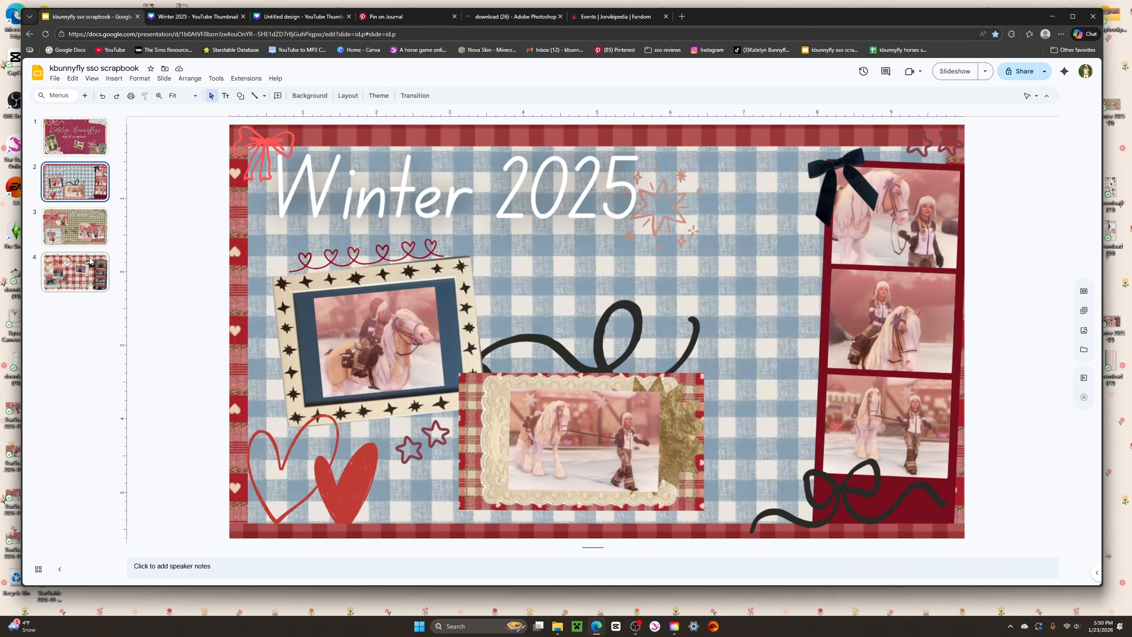
left_click(92, 238)
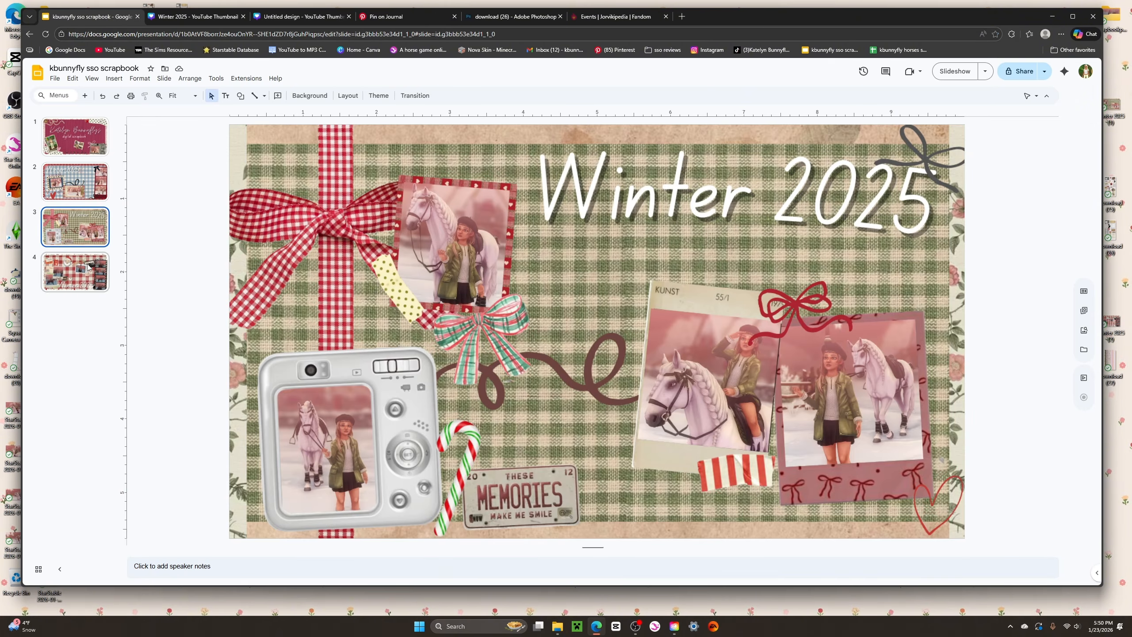
left_click(89, 267)
left_click(102, 227)
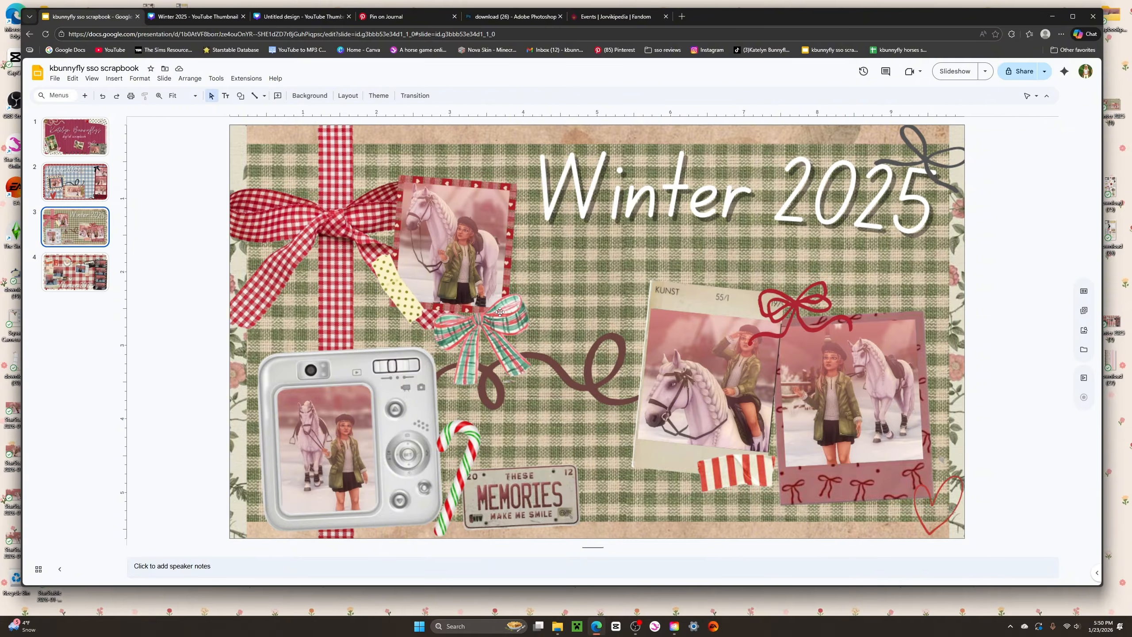
left_click(682, 16)
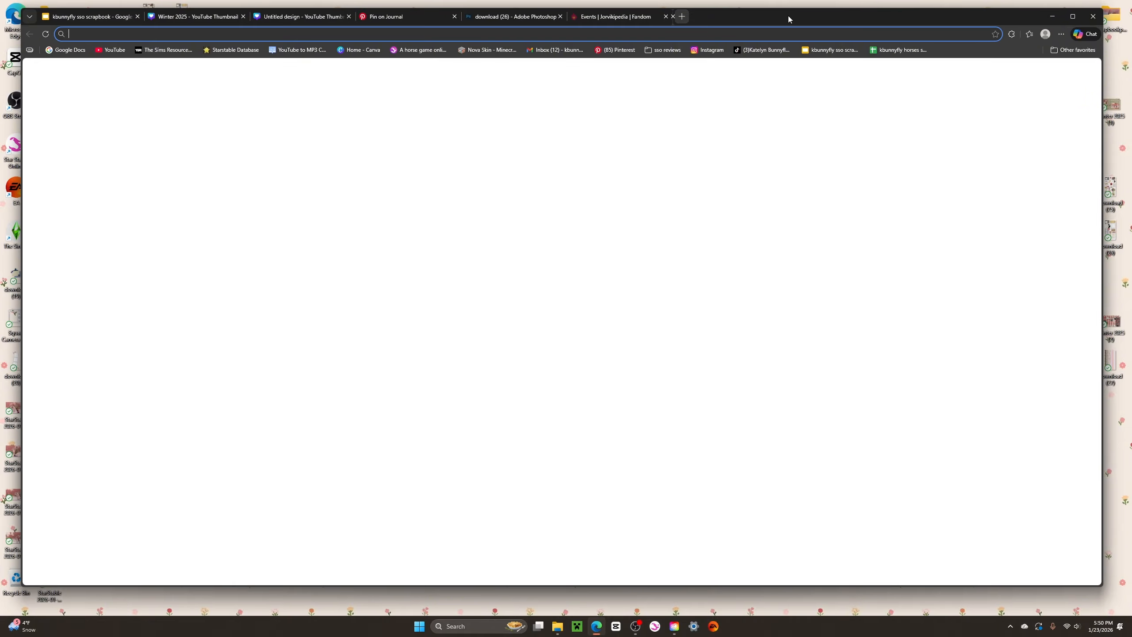
left_click(831, 52)
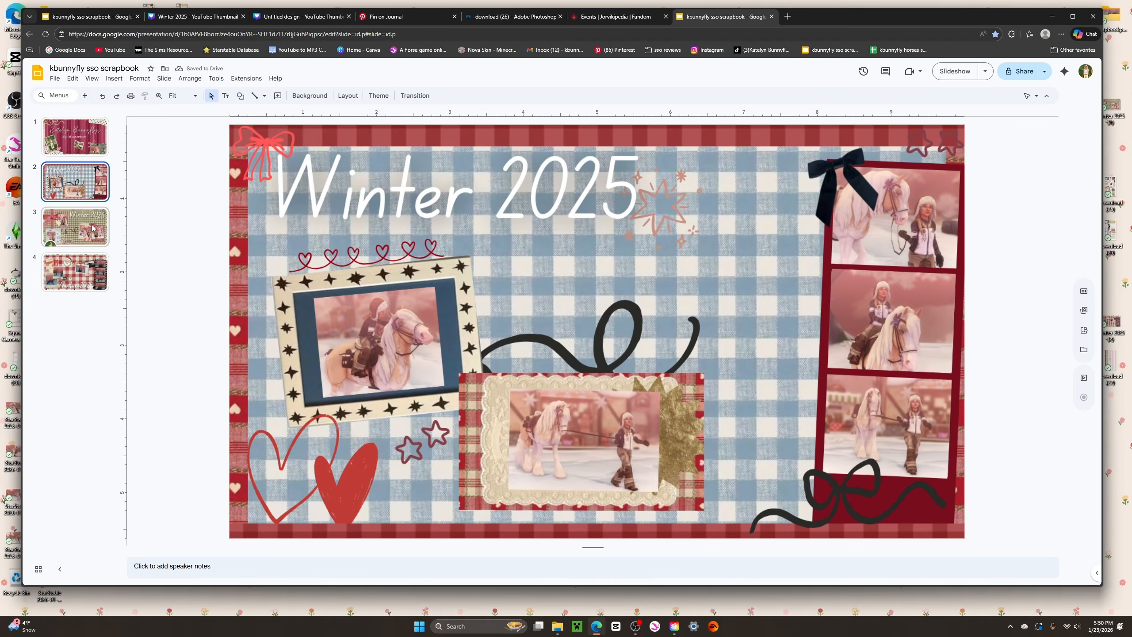
left_click(92, 227)
left_click(93, 178)
left_click(772, 17)
left_click(94, 264)
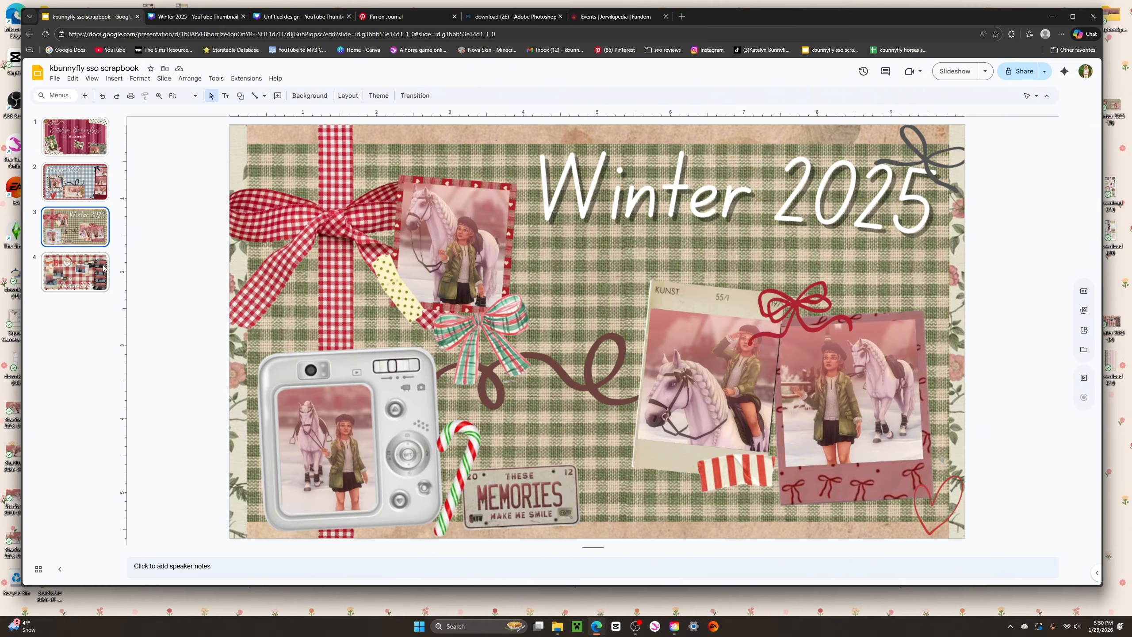
left_click(79, 179)
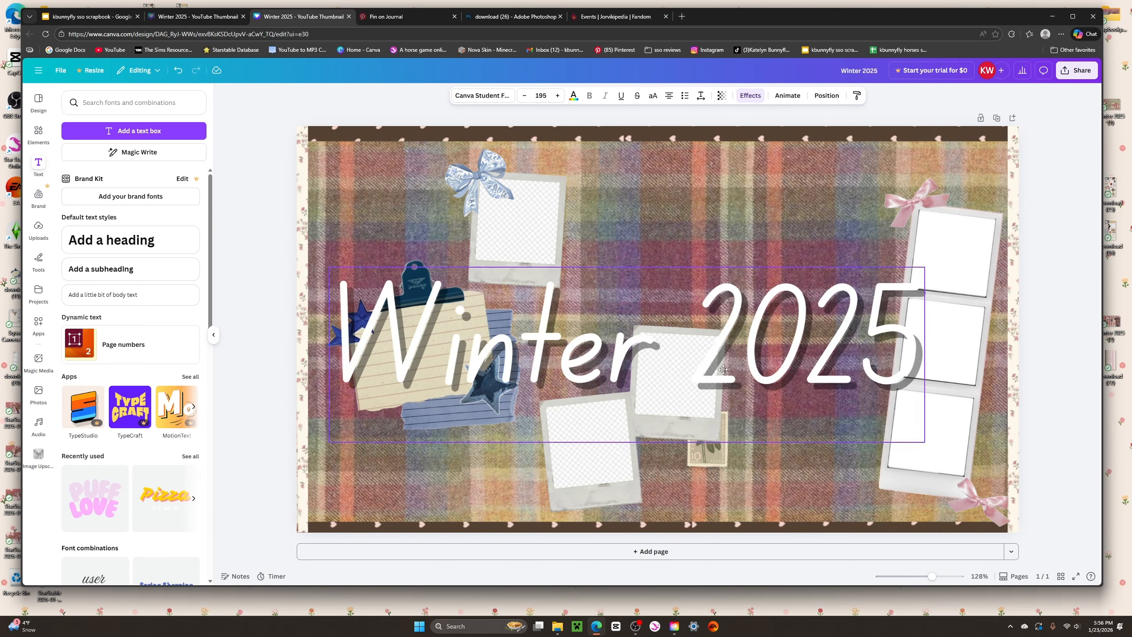
Move the Winter 2025 title to the lower part of the plaid page and rearrange the polaroids and stamp above it.
left_click_drag(724, 369, 668, 499)
left_click(423, 351)
left_click_drag(558, 473, 723, 189)
left_click_drag(591, 450, 645, 381)
left_click_drag(723, 189, 521, 470)
left_click_drag(645, 381, 646, 355)
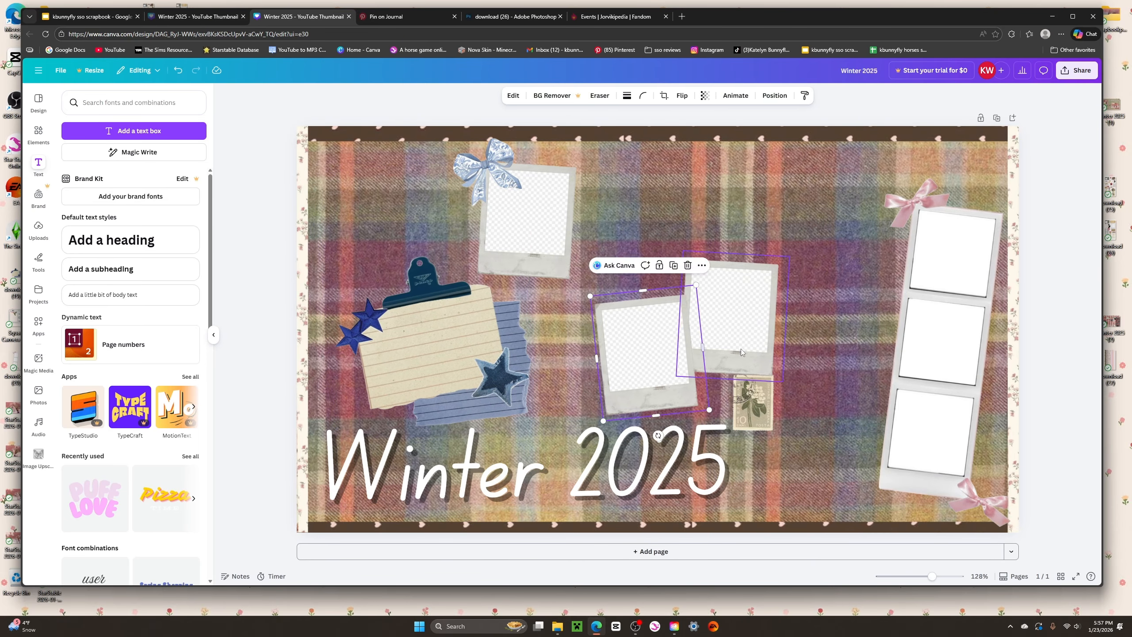
left_click_drag(754, 403, 715, 378)
Crop the uploaded photo of the girl standing beside the dark horse and fit it into the top polaroid.
left_click(38, 230)
left_click(149, 217)
left_click(664, 95)
left_click_drag(928, 329, 751, 329)
left_click(191, 571)
left_click_drag(568, 329, 528, 214)
Crop the photo of the girl in the beanie on horseback and fit it into the lower-left polaroid of the overlapping pair.
left_click(167, 269)
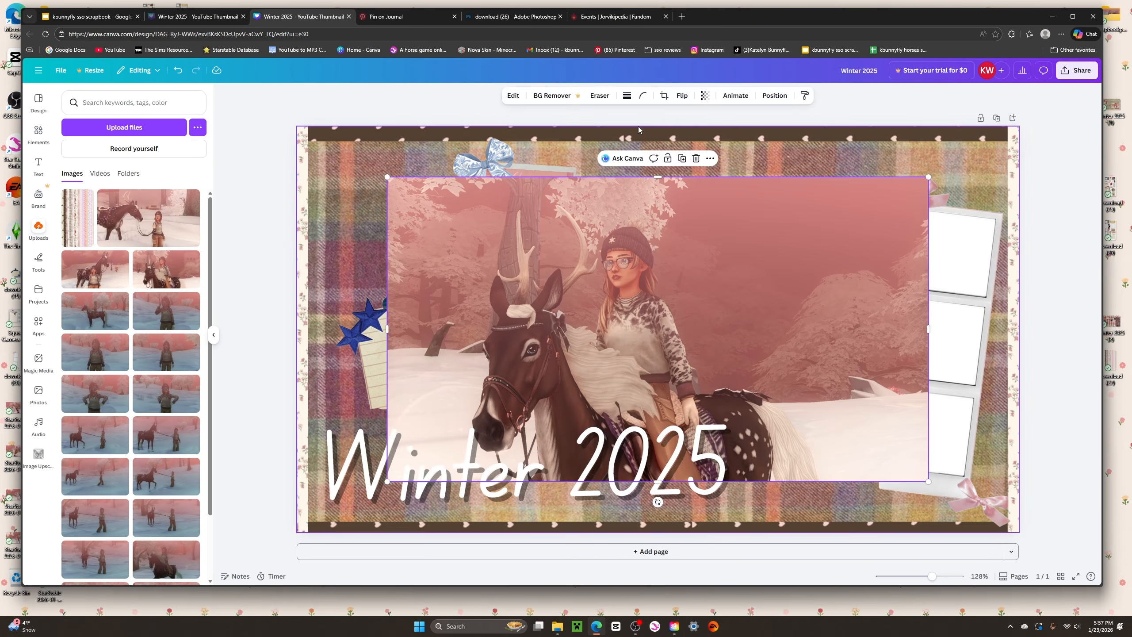
left_click(665, 96)
left_click(171, 569)
left_click_drag(658, 329, 645, 351)
Crop the close-up photo of the girl beside her dark horse and fit it into the right polaroid of the overlapping pair.
left_click(95, 269)
left_click(664, 95)
left_click(170, 569)
right_click(728, 328)
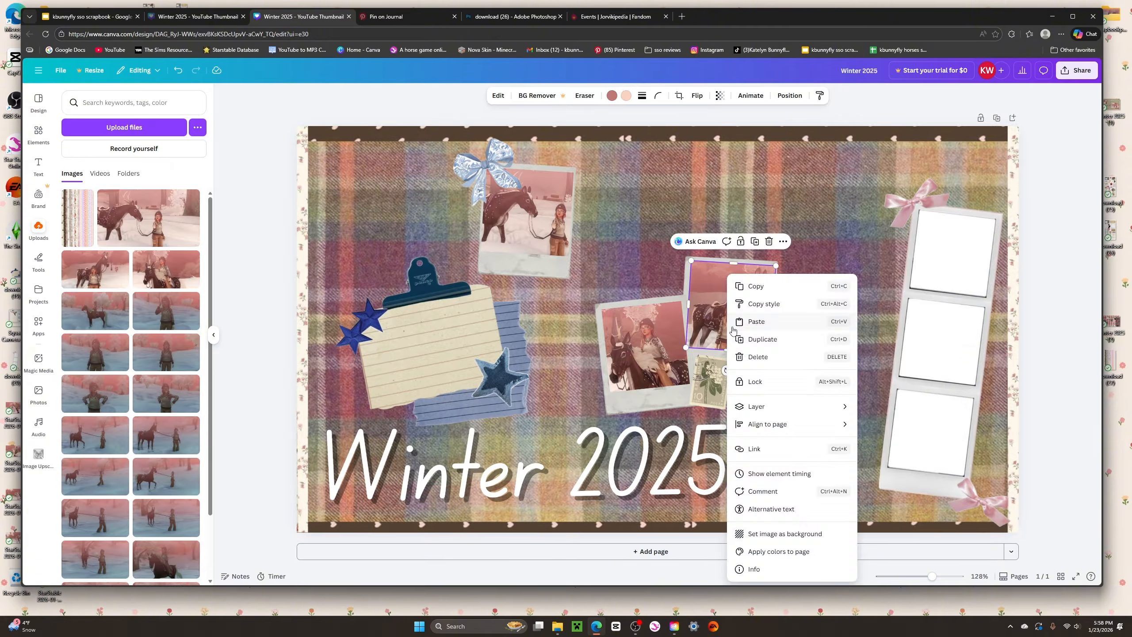
right_click(748, 329)
left_click_drag(773, 308, 778, 313)
Crop the blue-toned photo of the rider on the dark horse and place it in the top frame of the photo strip.
left_click(95, 310)
left_click(679, 95)
left_click_drag(418, 348, 527, 348)
left_click(171, 569)
left_click_drag(677, 339, 953, 255)
left_click(1056, 312)
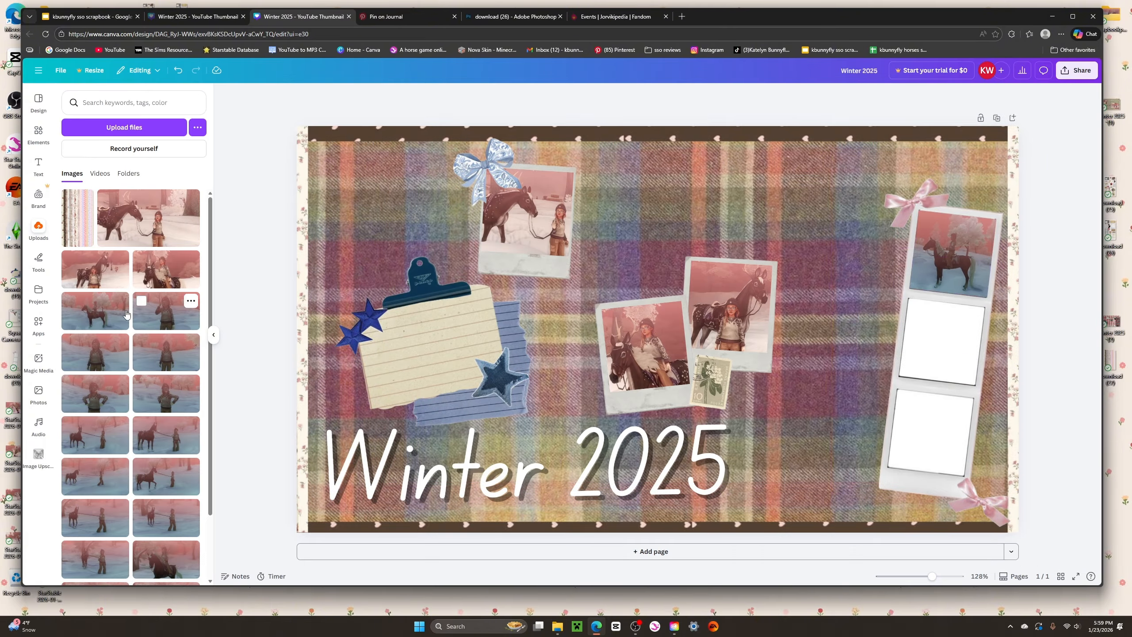
Crop two more blue-toned horse photos and place them in the middle and bottom frames of the photo strip.
scroll(127, 315, "down", 2)
left_click(95, 480)
left_click(686, 95)
left_click(172, 570)
left_click(166, 430)
left_click(686, 96)
left_click(172, 569)
left_click_drag(576, 226, 941, 429)
left_click(1056, 312)
Add the washi tape sheet, crop it to the green plaid strip and tape it over the overlapping polaroids' upper corner.
scroll(119, 430, "down", 10)
left_click(182, 336)
left_click_drag(734, 464, 791, 566)
left_click(686, 96)
left_click_drag(619, 130, 796, 299)
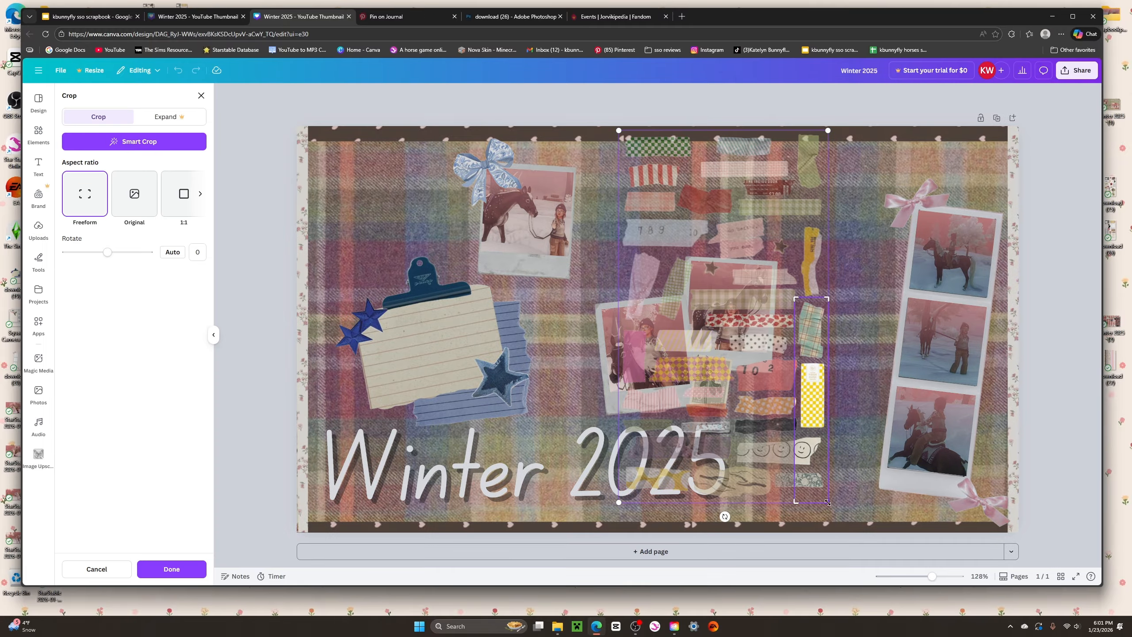
left_click_drag(828, 502, 828, 360)
left_click(172, 569)
left_click_drag(811, 330, 683, 269)
Add the tape sheet again, crop it to a pink strip and place it on the top polaroid's lower-right corner.
left_click(181, 337)
left_click(686, 95)
left_click(172, 569)
left_click_drag(549, 336, 563, 275)
Scan the uploads for more decorations, and search Pinterest for junk journal stickers such as stars, bows and stamps.
scroll(200, 375, "down", 4)
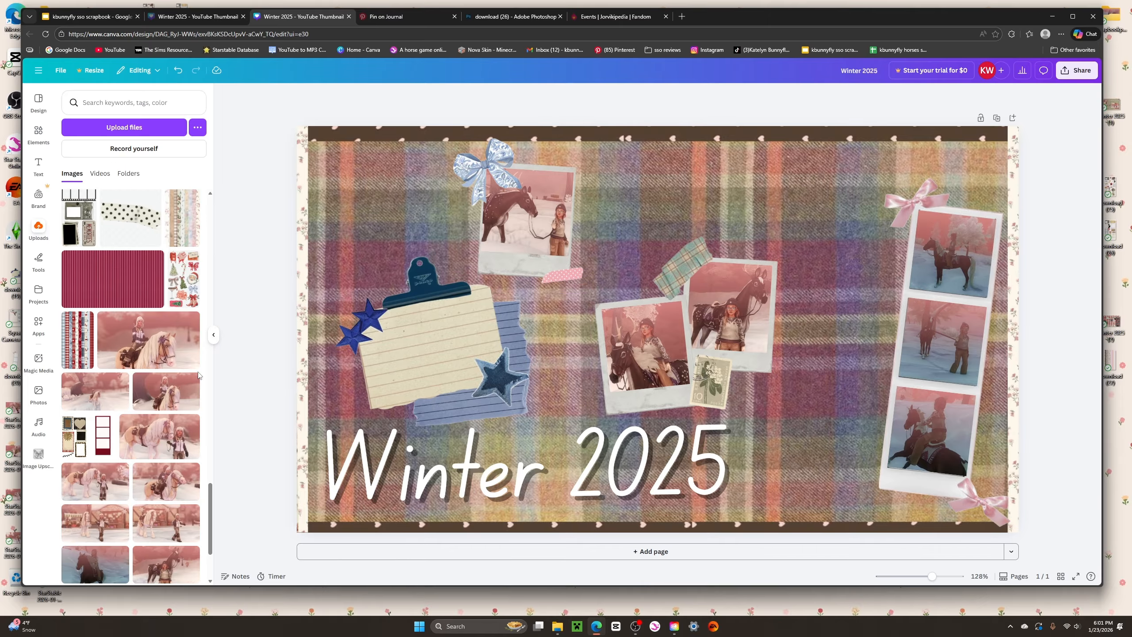
scroll(200, 376, "down", 4)
left_click(386, 17)
left_click(187, 76)
left_click(404, 179)
scroll(539, 276, "down", 5)
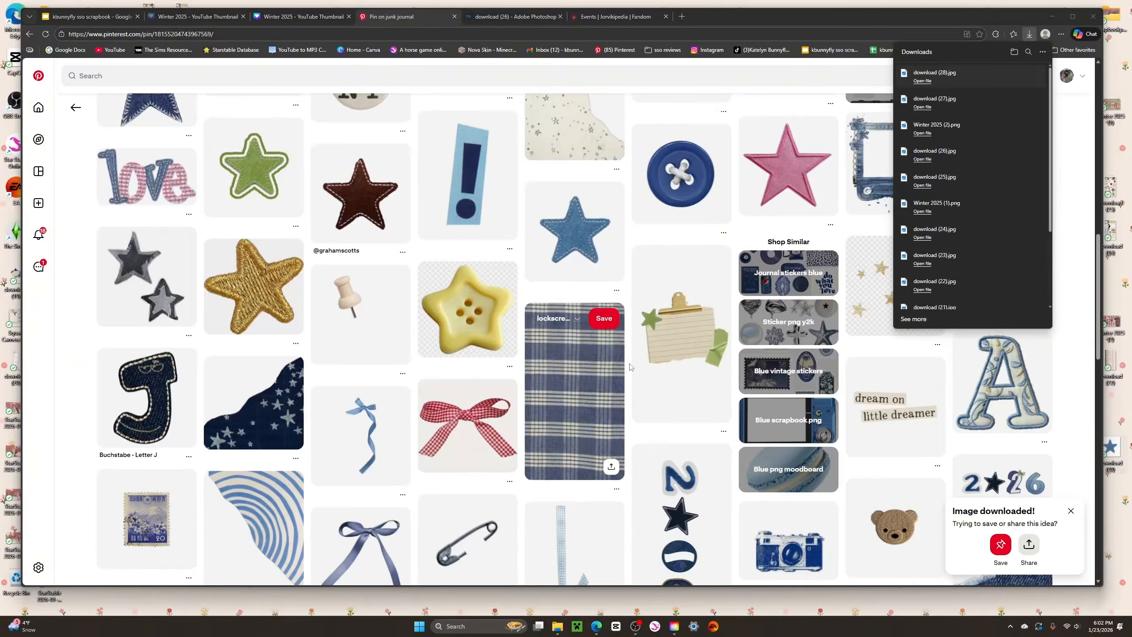
scroll(609, 434, "down", 10)
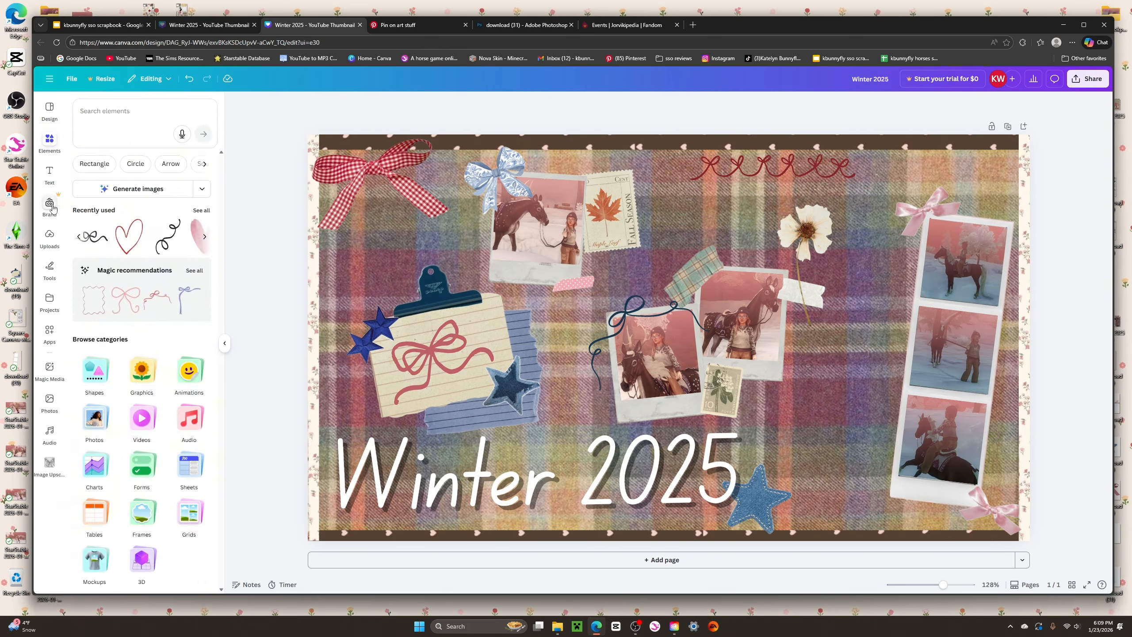
Bring up the uploaded images beside the decorated plaid Winter 2025 page.
left_click(49, 237)
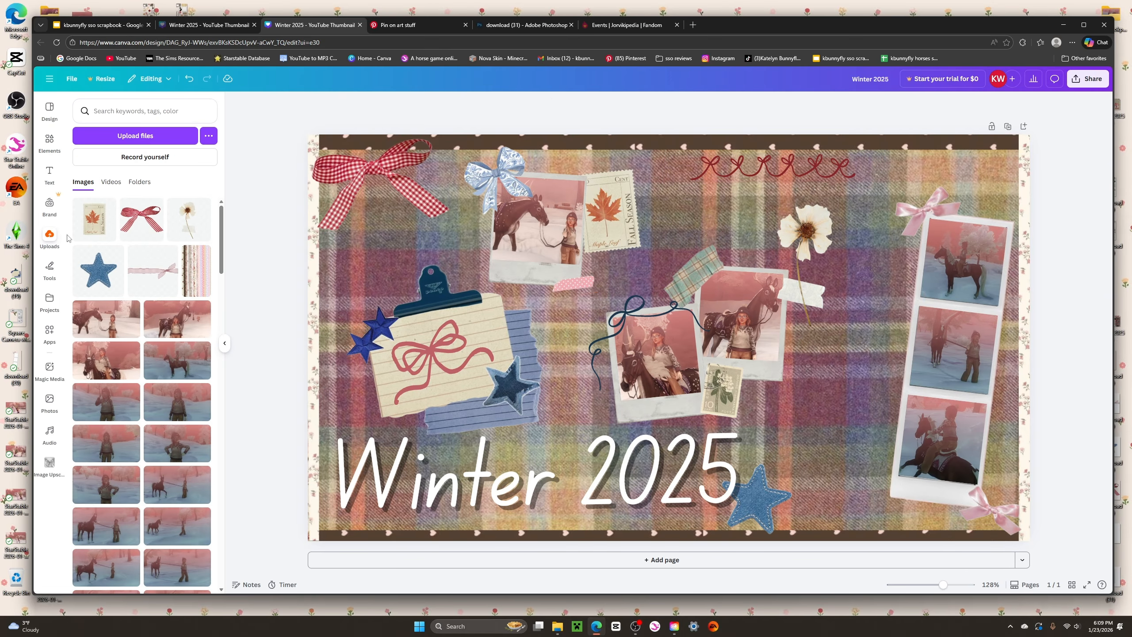